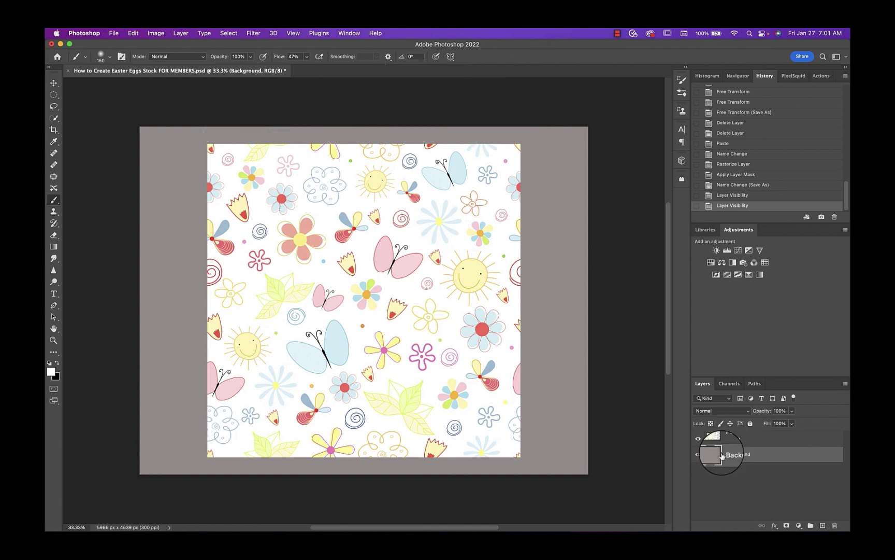
left_click(697, 439)
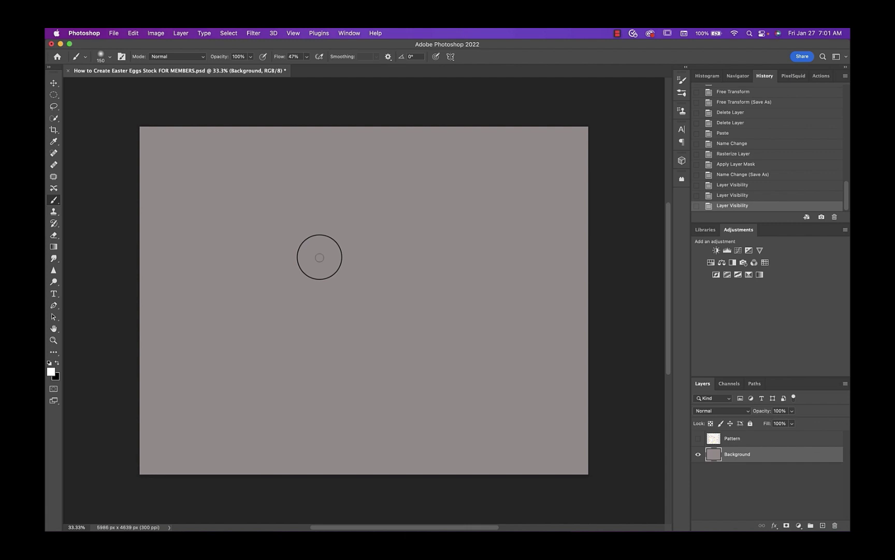
key("super+alt+i")
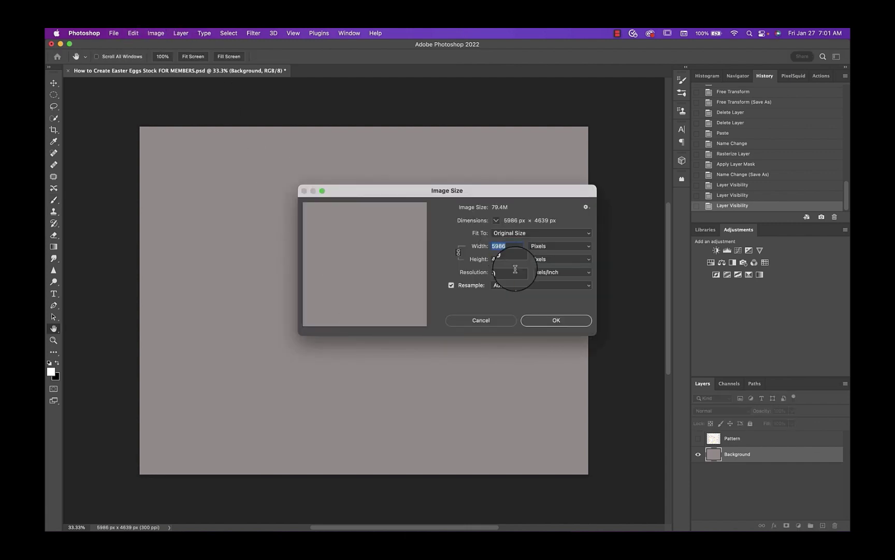
left_click(551, 321)
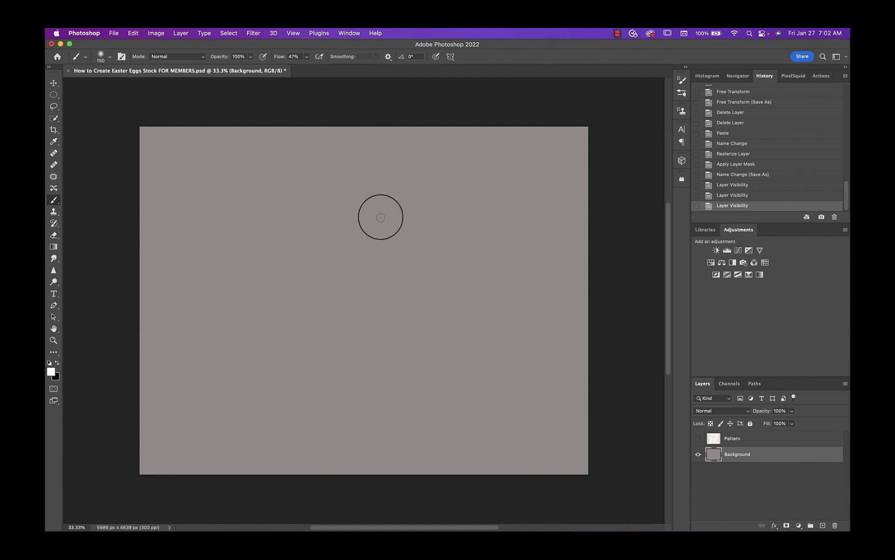
Step: Fill an egg-shaped elliptical selection with white on new Layer 1, then add an empty Layer 2
left_click(54, 95)
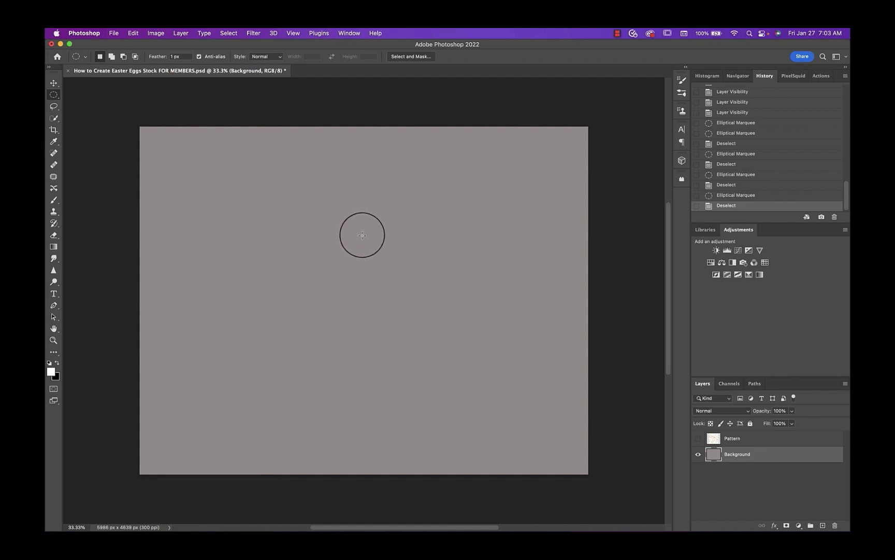
left_click_drag(362, 235, 386, 303)
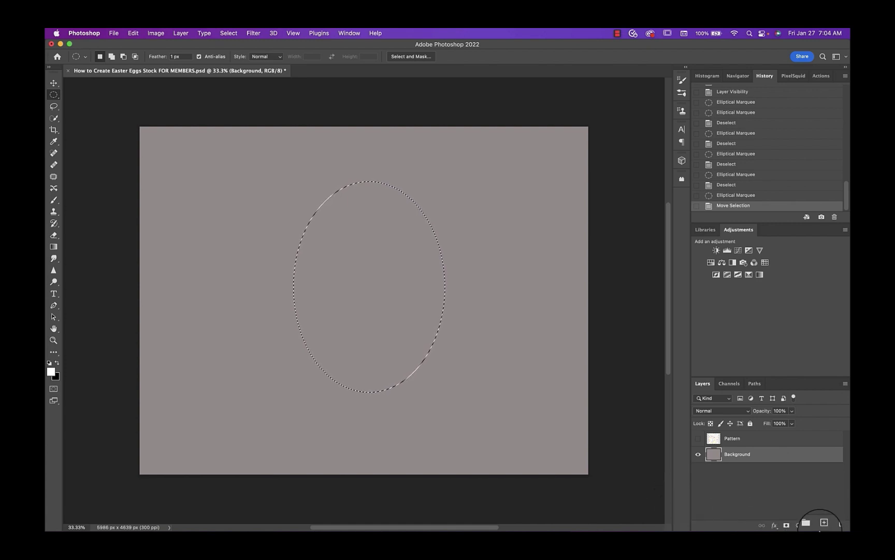
left_click(823, 525)
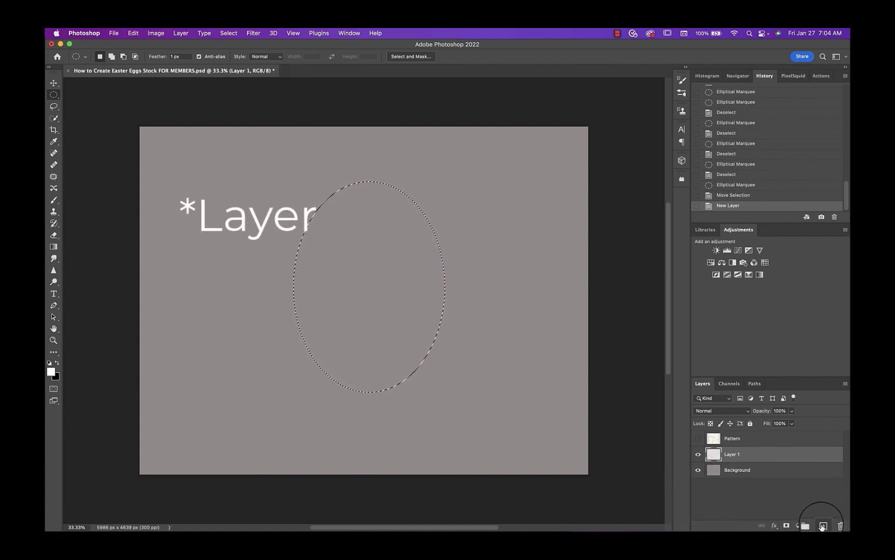
right_click(350, 260)
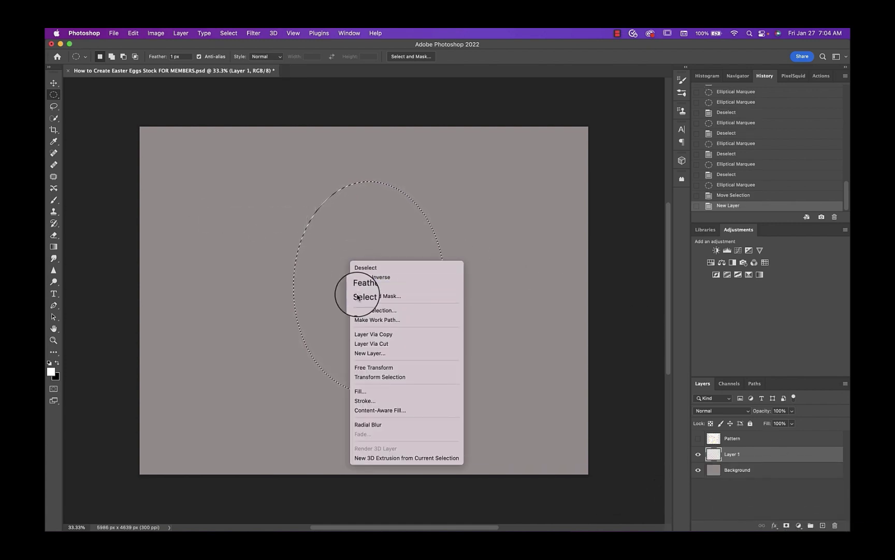
left_click(361, 391)
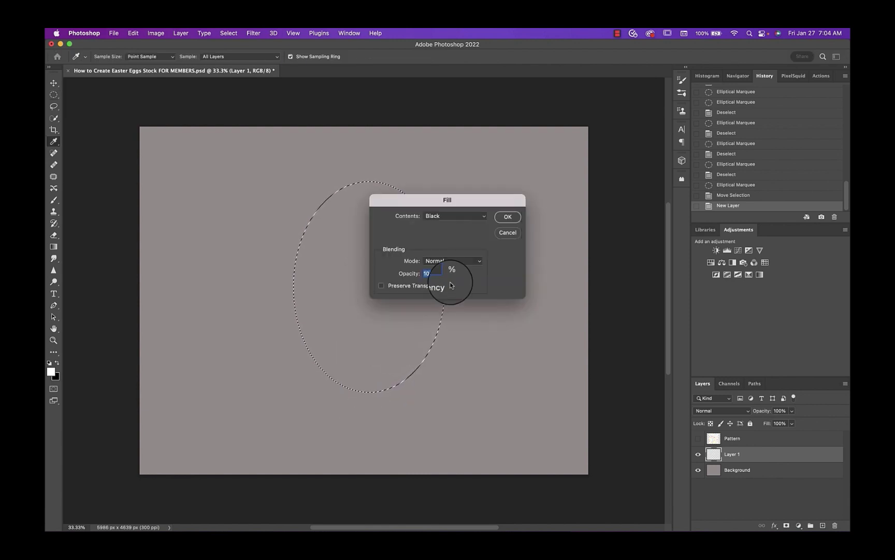
left_click(452, 216)
left_click(456, 231)
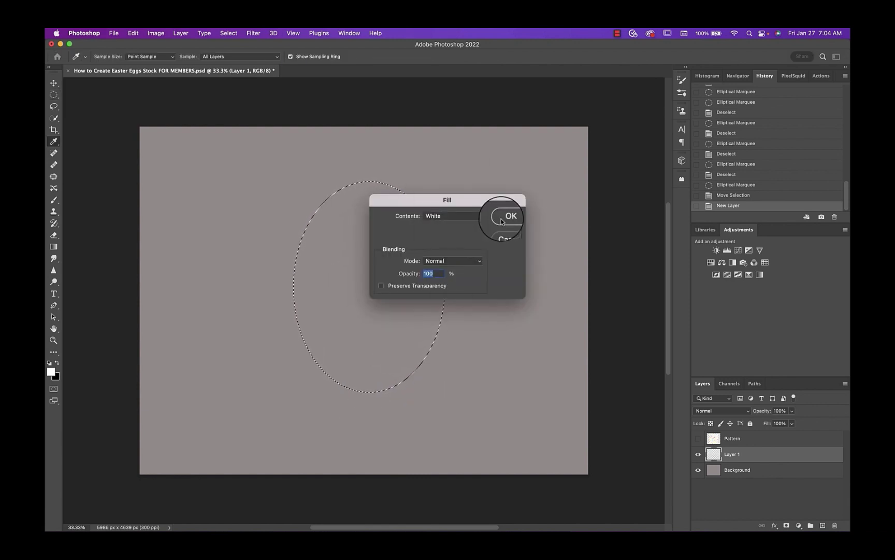
left_click(501, 221)
left_click(822, 526)
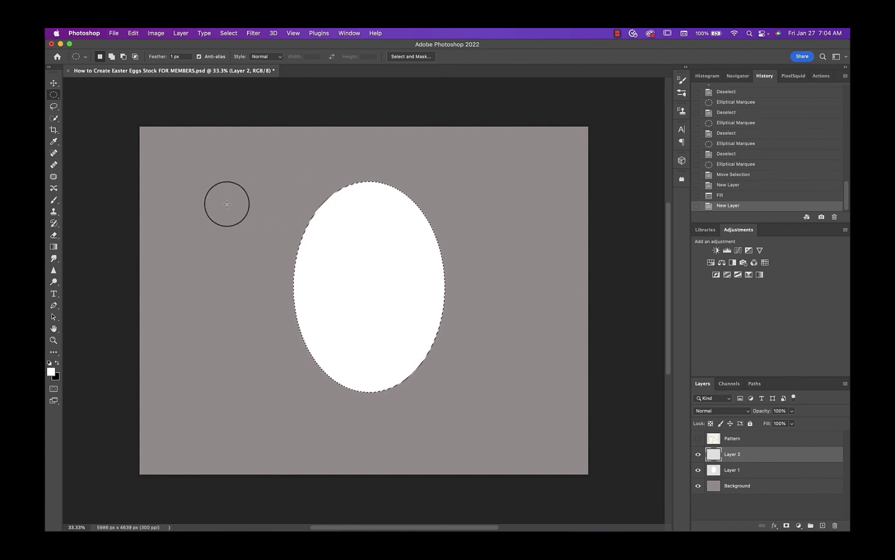
Step: Choose the Purple_14 pink-to-purple gradient preset from Purples and adjust its colour stops
left_click(54, 247)
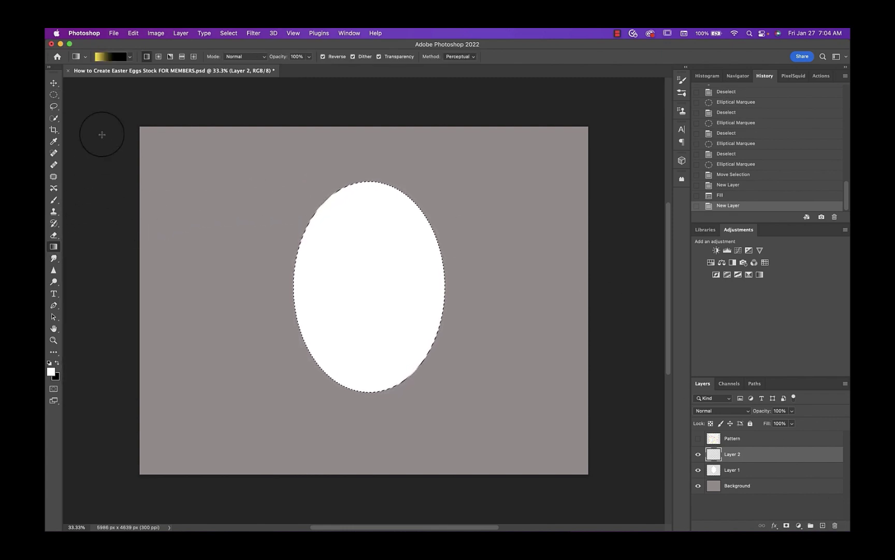
left_click(115, 58)
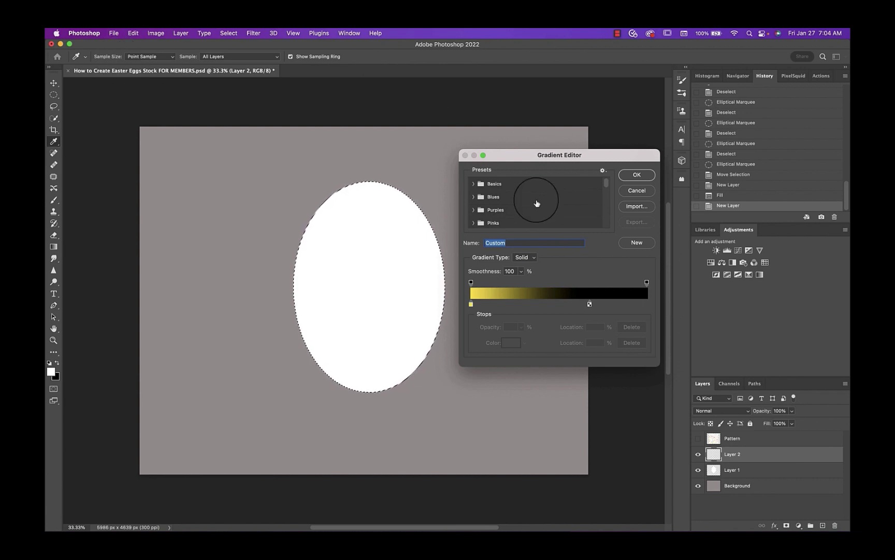
left_click(473, 184)
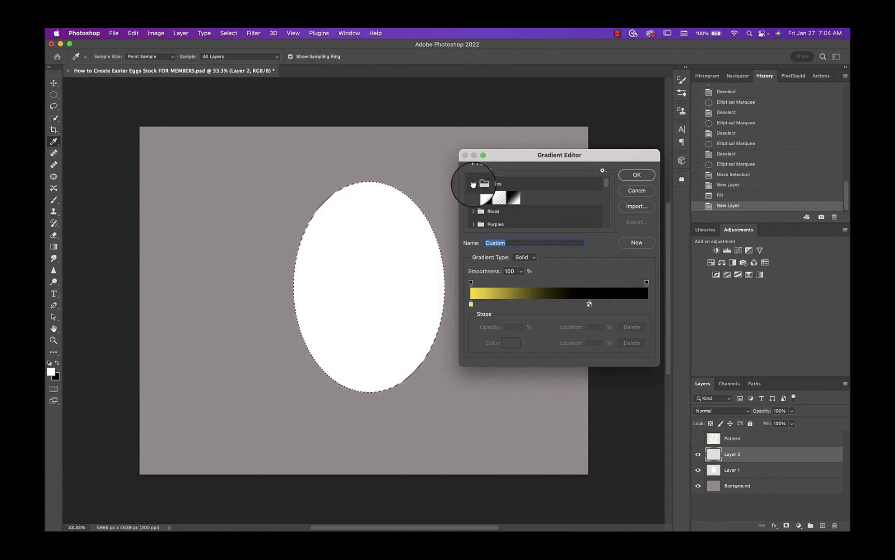
left_click(472, 184)
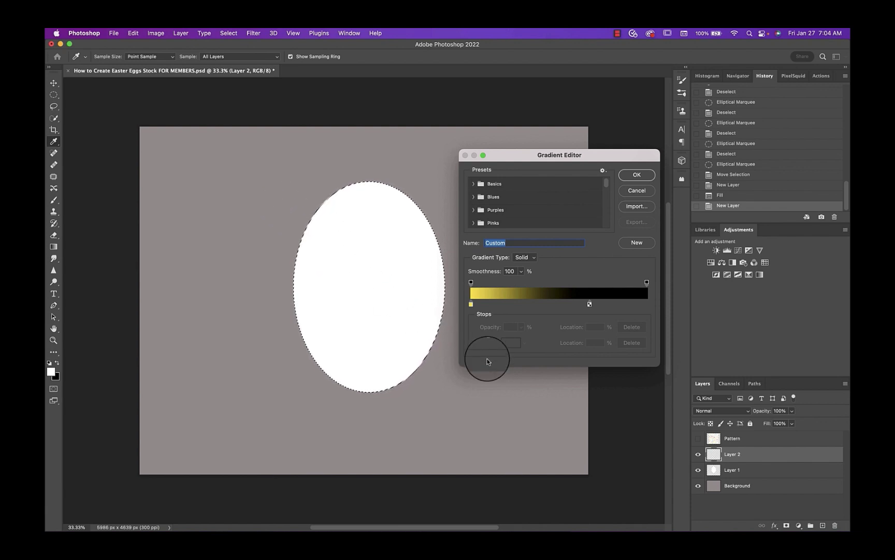
left_click(474, 212)
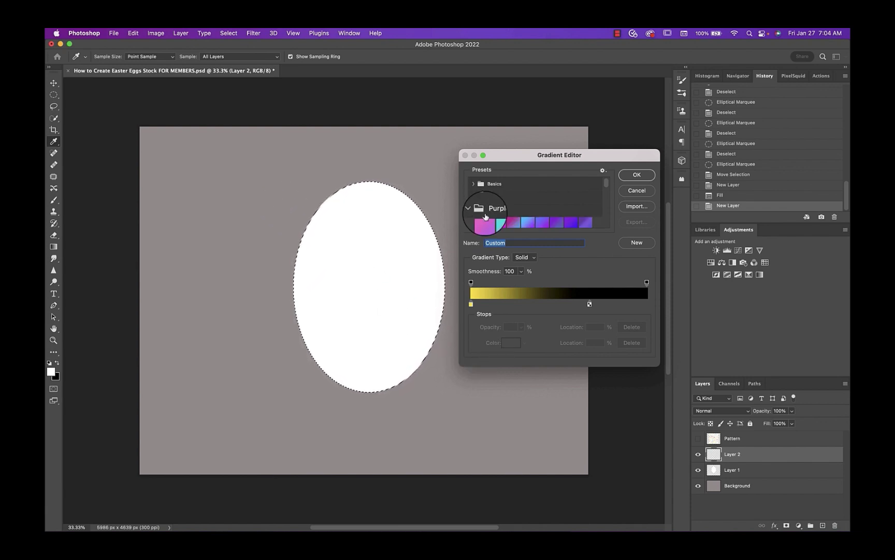
scroll(480, 208, "down", 3)
scroll(491, 219, "down", 2)
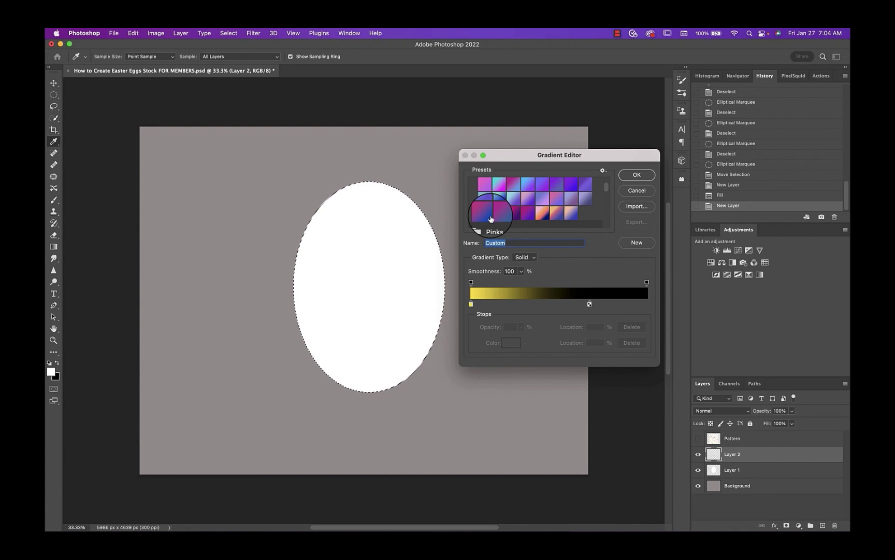
scroll(528, 213, "up", 2)
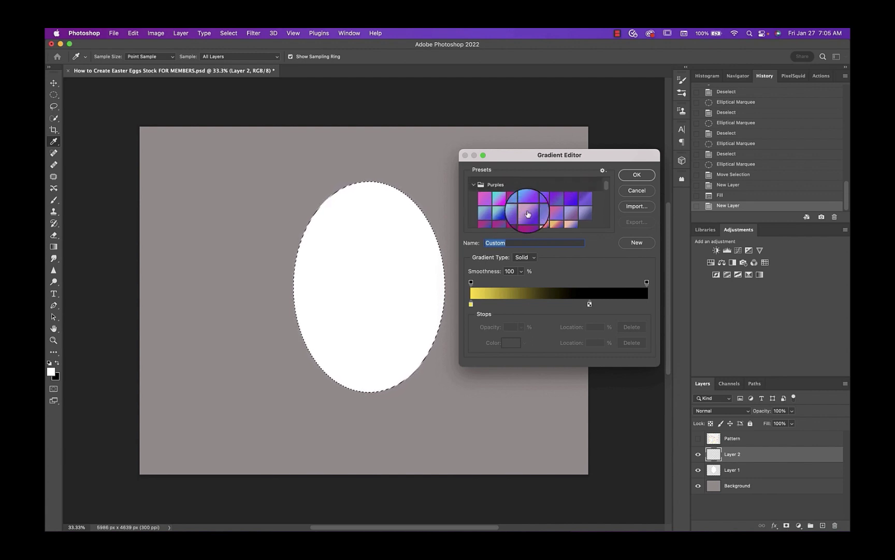
left_click(556, 213)
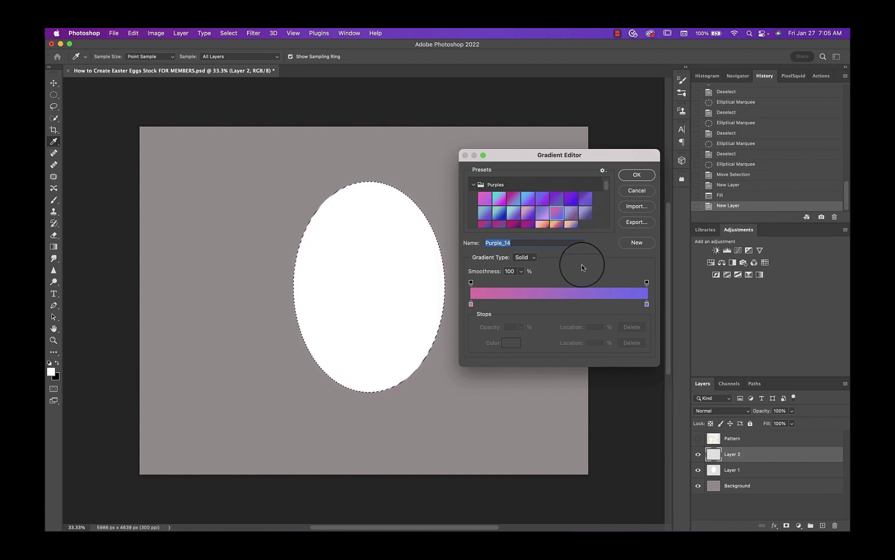
left_click(646, 305)
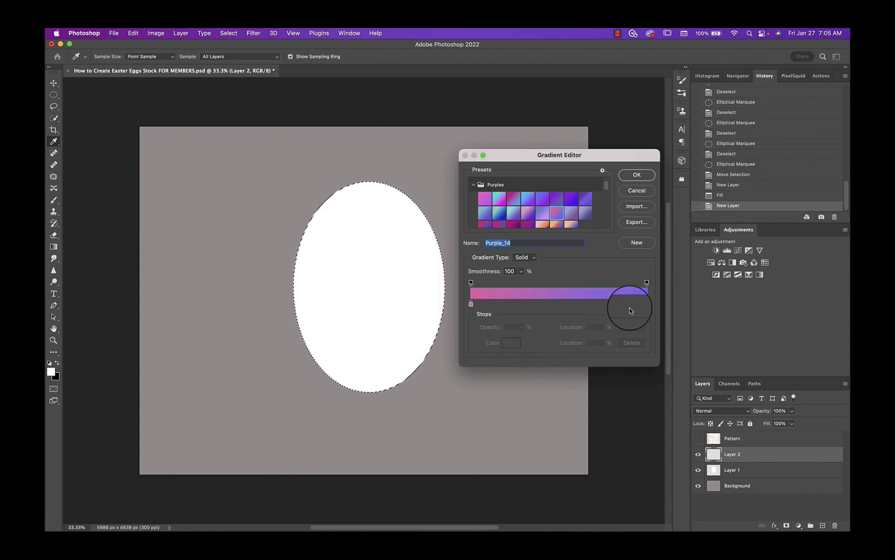
mouse_move(471, 306)
left_mouse_down()
mouse_move(647, 305)
mouse_move(584, 293)
mouse_move(496, 292)
mouse_move(506, 304)
mouse_move(471, 305)
left_mouse_up()
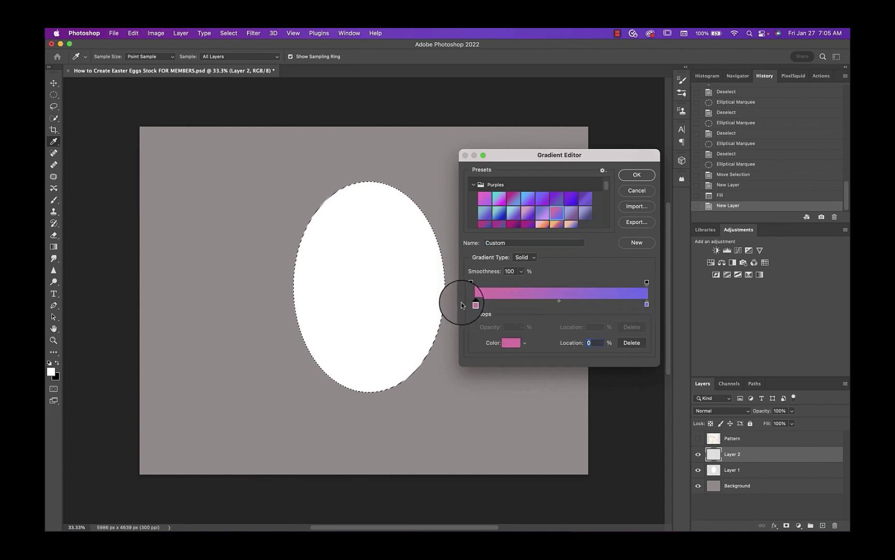
left_click(632, 176)
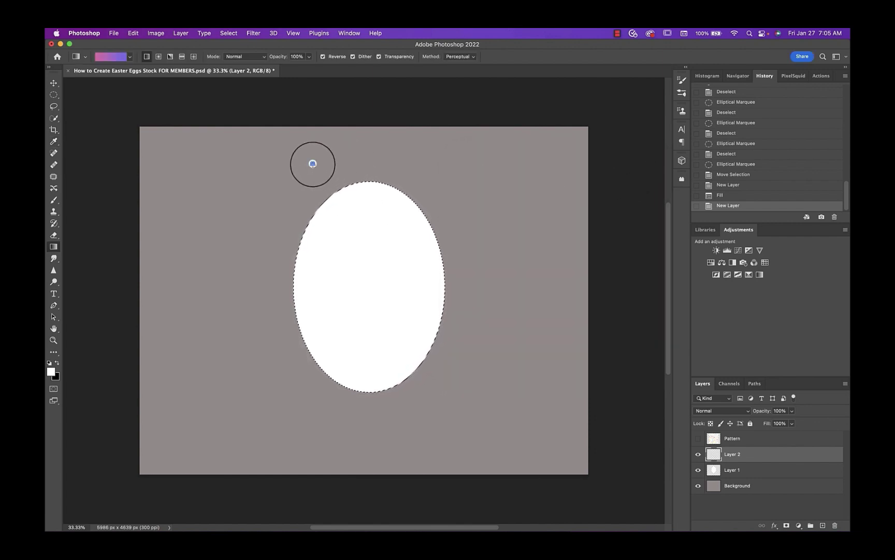
Step: Drag the gradient diagonally across the oval, pink at top to purple at bottom
left_click_drag(312, 164, 436, 368)
left_click_drag(449, 160, 244, 414)
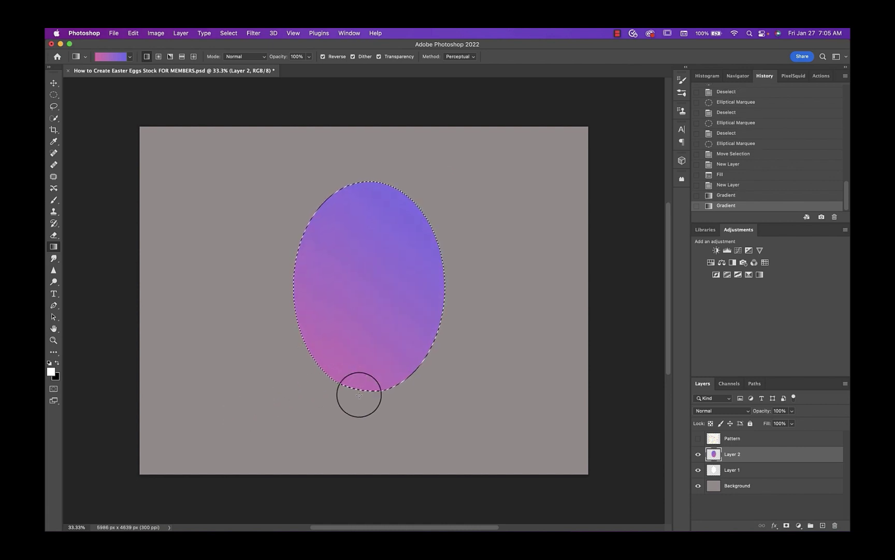
left_click_drag(421, 403, 402, 376)
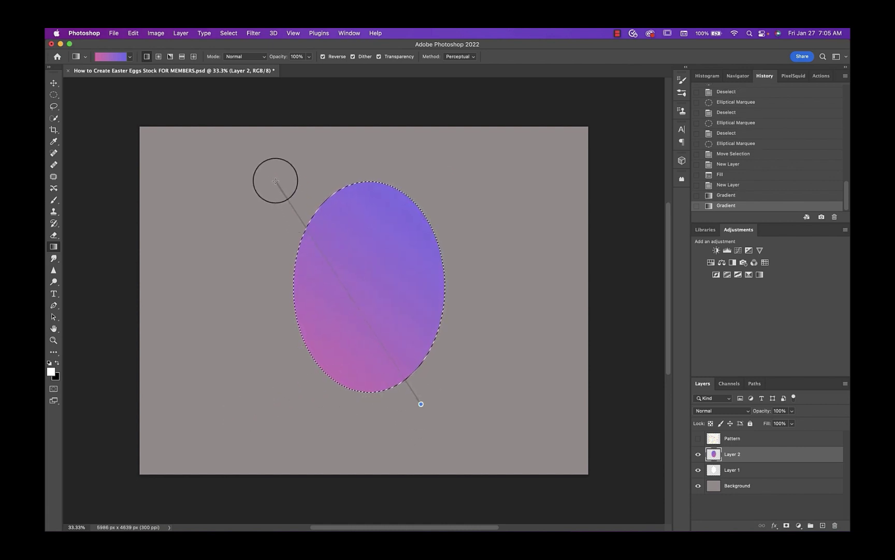
left_click_drag(275, 181, 274, 180)
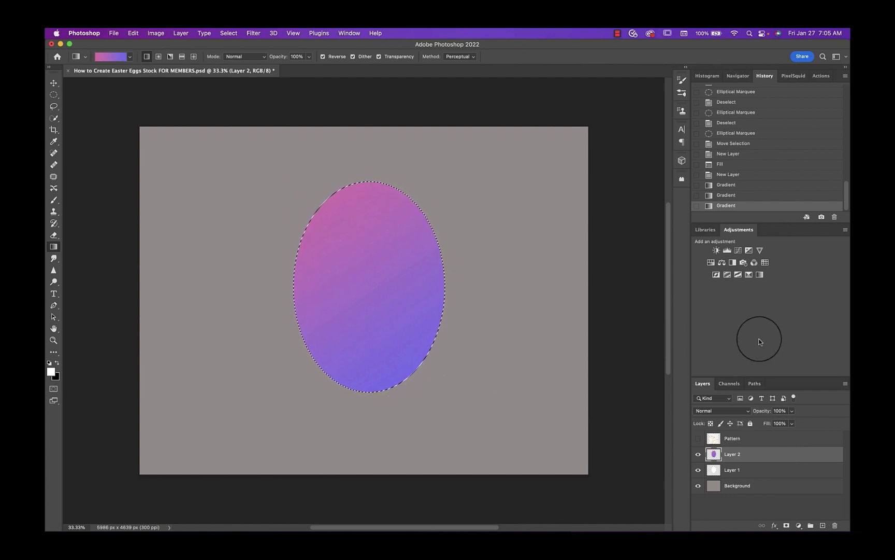
Step: Add a Hue/Saturation adjustment clipped to the egg with Hue -8, Saturation +10, Lightness -6
left_click(711, 263)
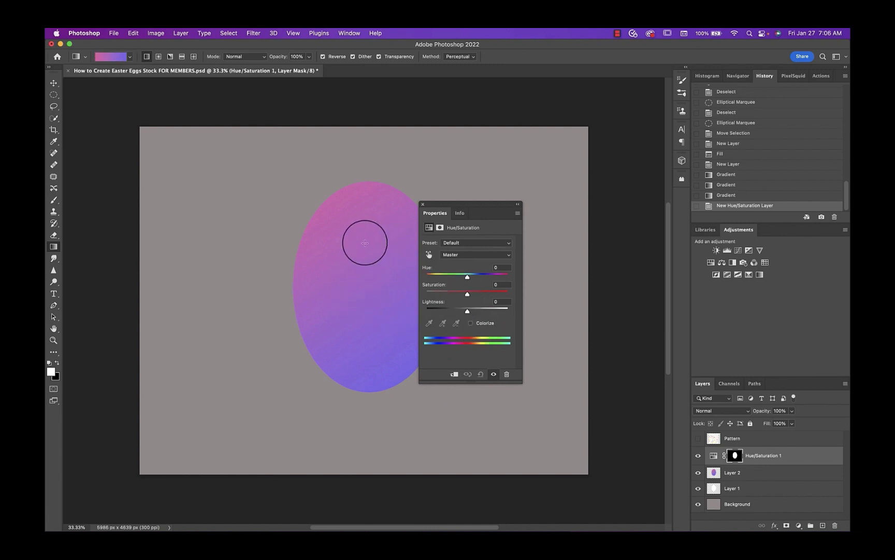
left_click(454, 373)
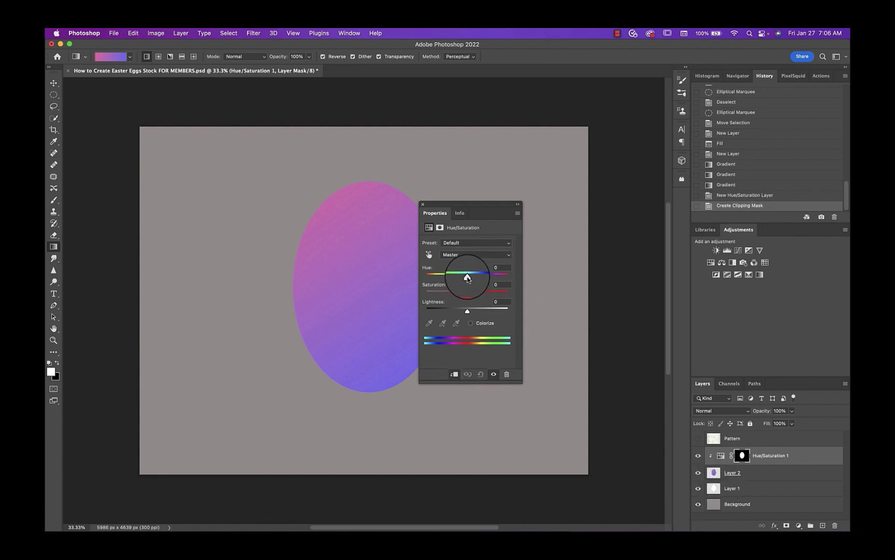
mouse_move(466, 278)
left_mouse_down()
mouse_move(451, 278)
mouse_move(463, 277)
left_mouse_up()
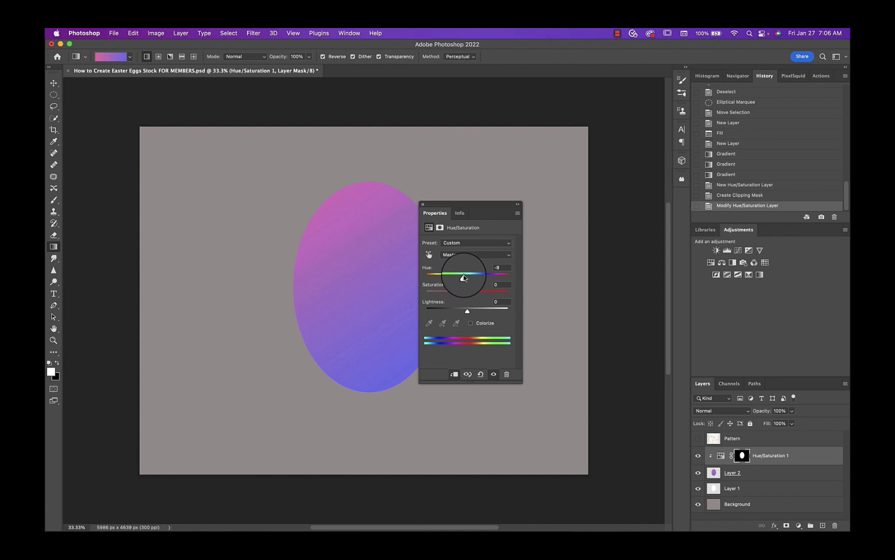
left_click(458, 254)
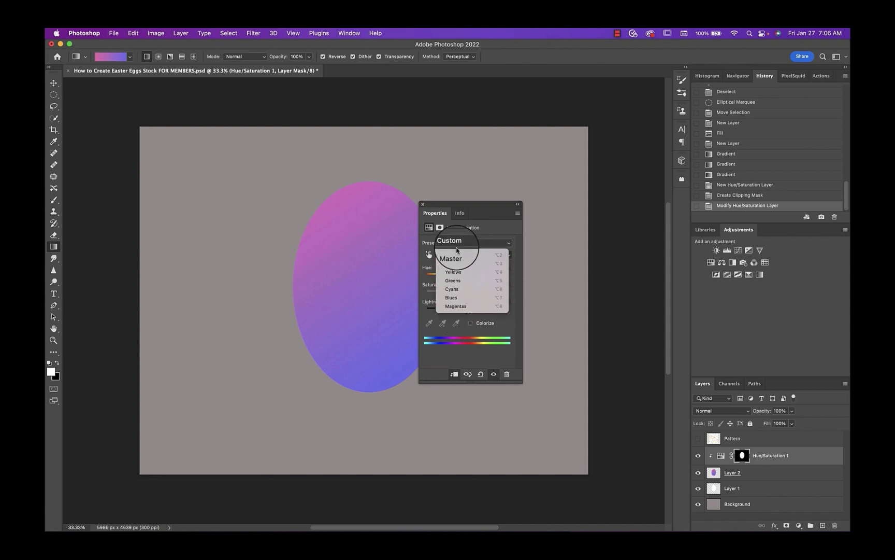
left_click(453, 255)
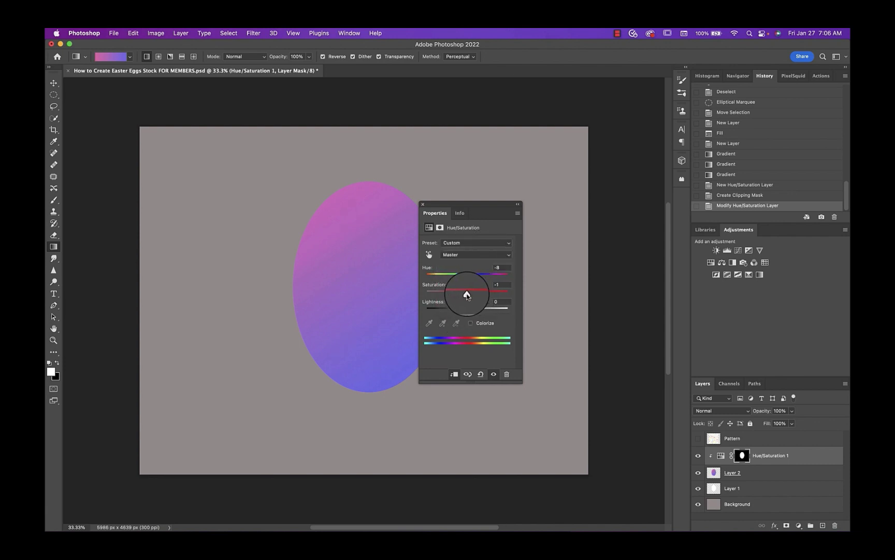
mouse_move(467, 295)
left_mouse_down()
mouse_move(459, 295)
mouse_move(477, 294)
mouse_move(465, 313)
left_mouse_up()
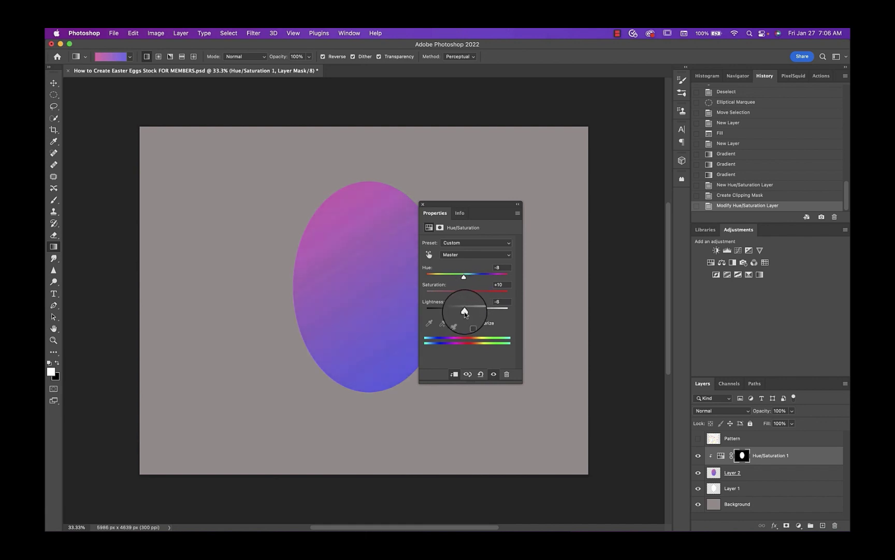
left_click(423, 204)
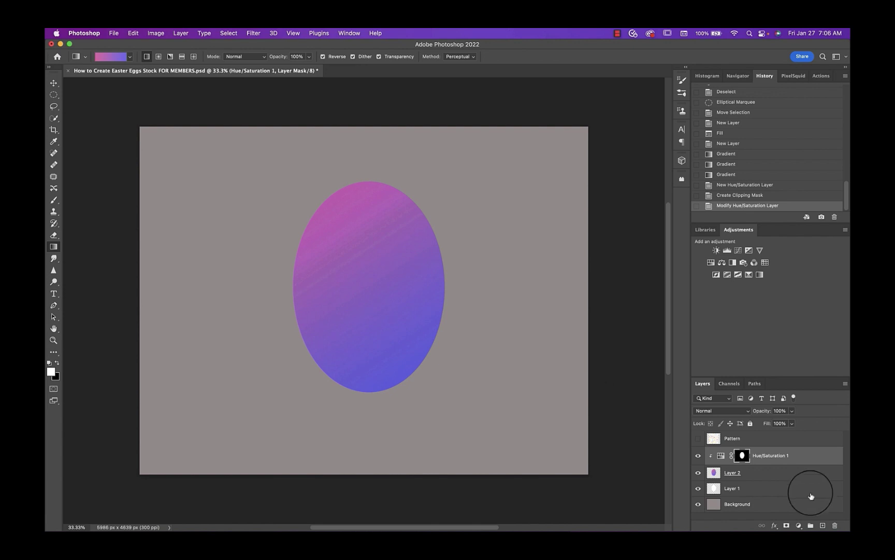
Step: Add a new layer clipped to the egg and choose the Basics Foreground to Background gradient
left_click(822, 525)
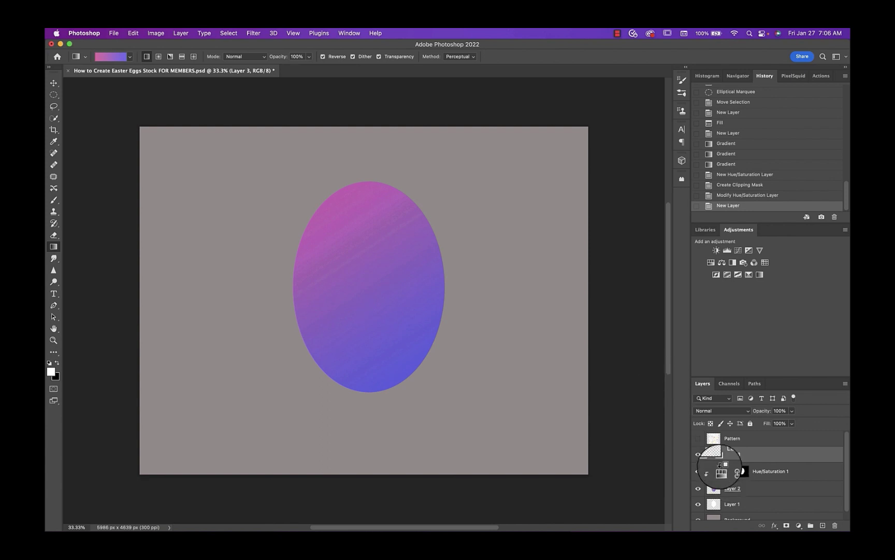
left_click(714, 460, "alt")
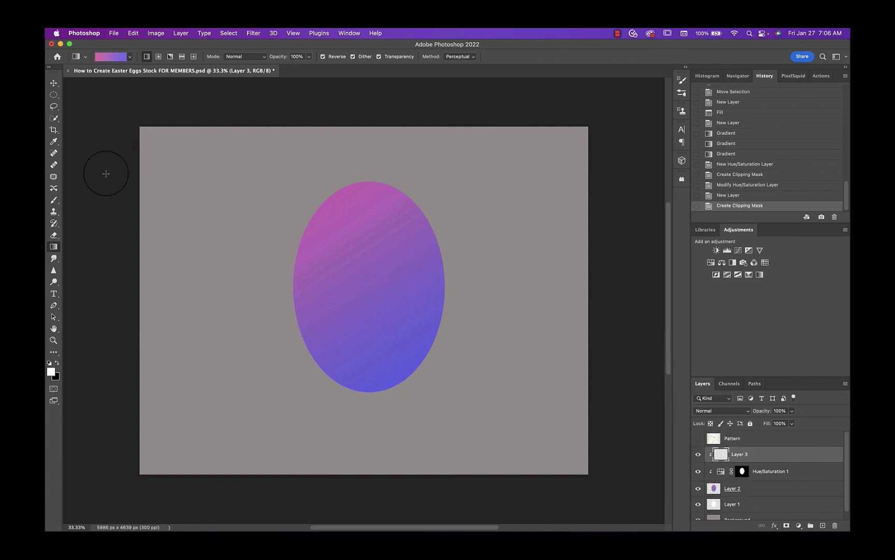
left_click(110, 57)
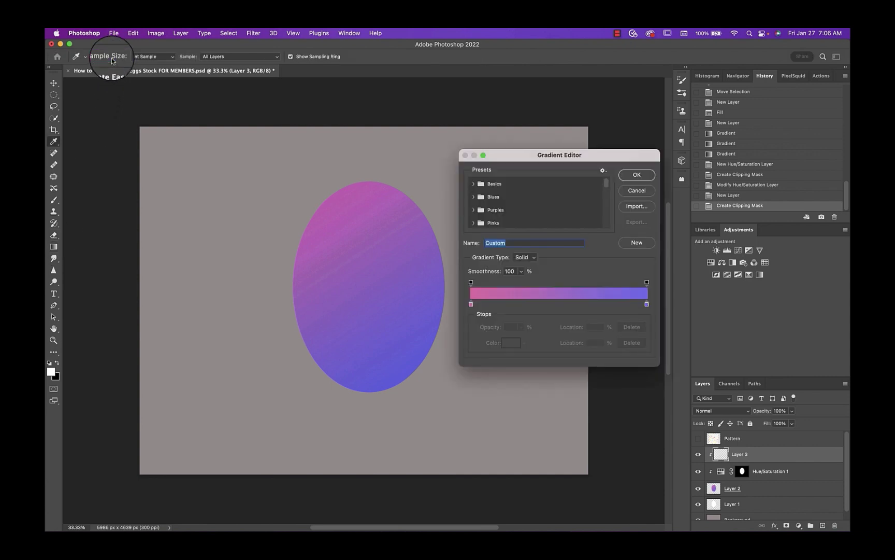
left_click(473, 183)
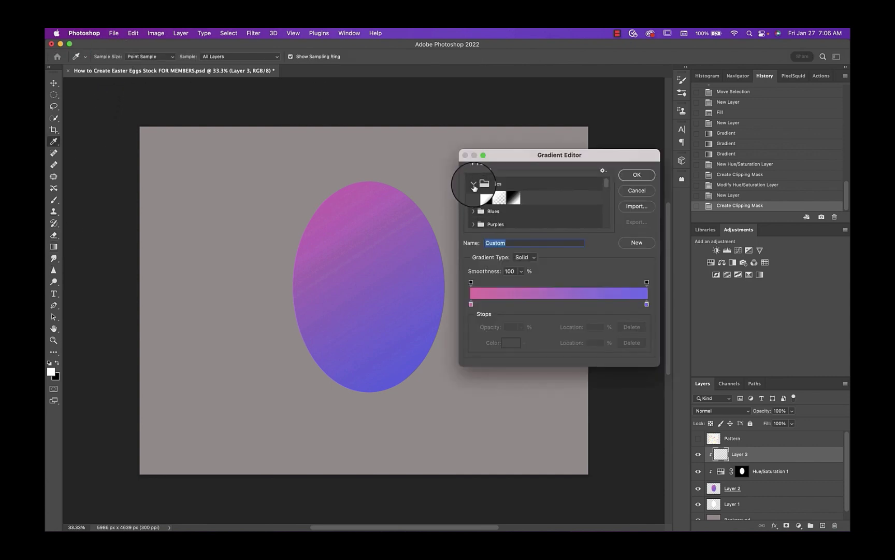
left_click(485, 197)
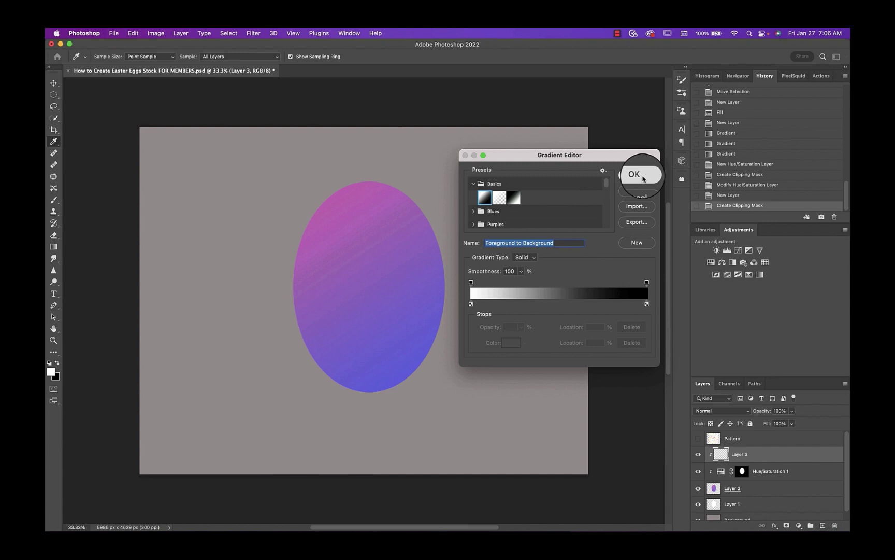
left_click(635, 174)
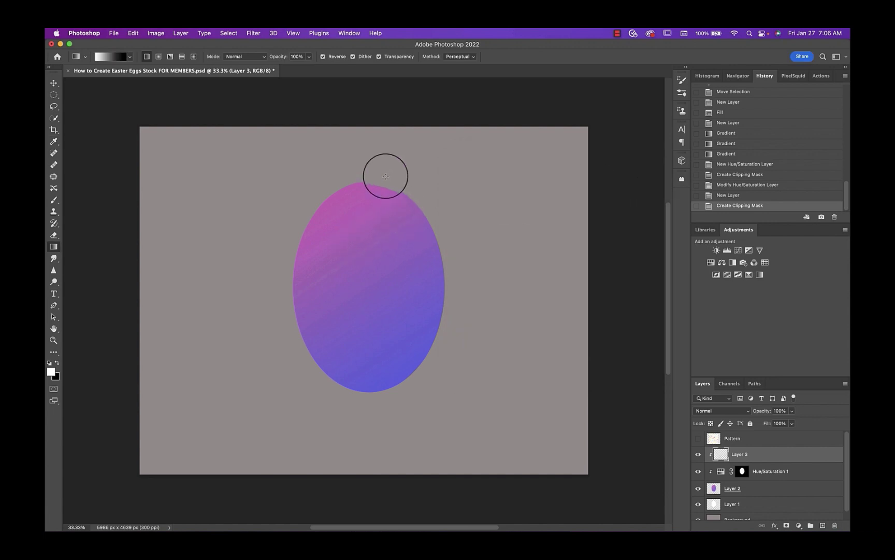
Step: Draw a diagonal gradient across the egg, light at upper left and dark at lower right
left_click_drag(297, 167, 421, 432)
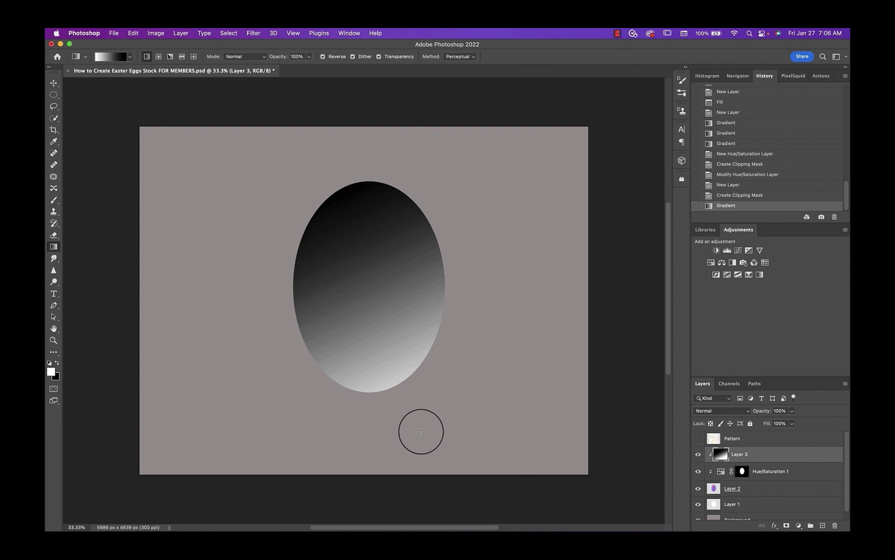
key("super+z")
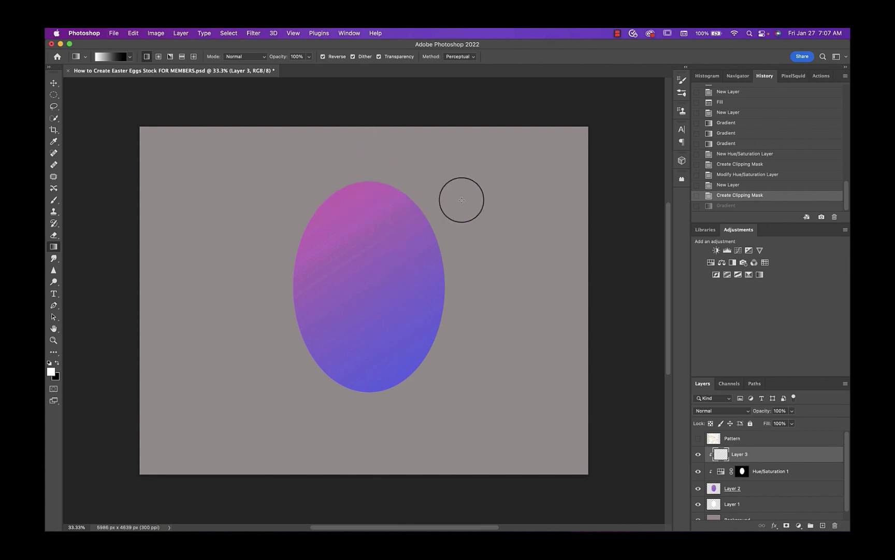
left_click_drag(425, 390, 295, 162)
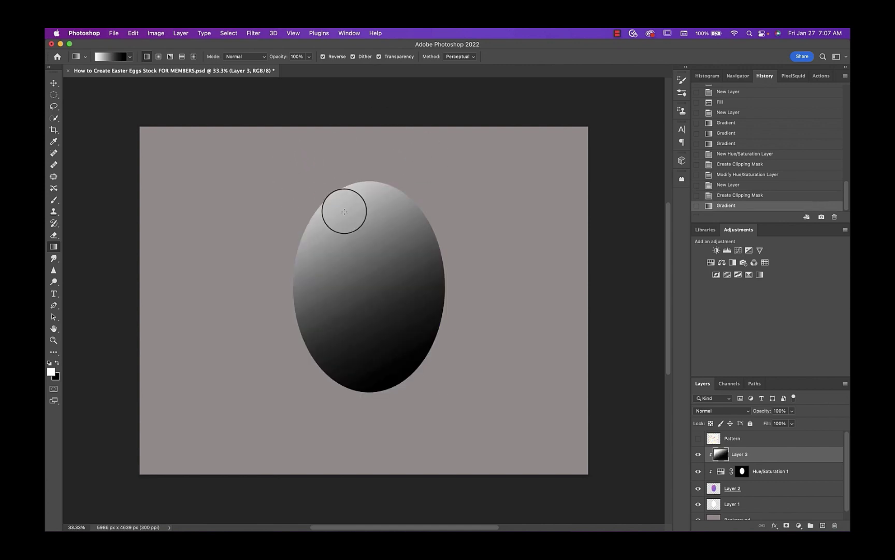
left_click_drag(467, 440, 265, 158)
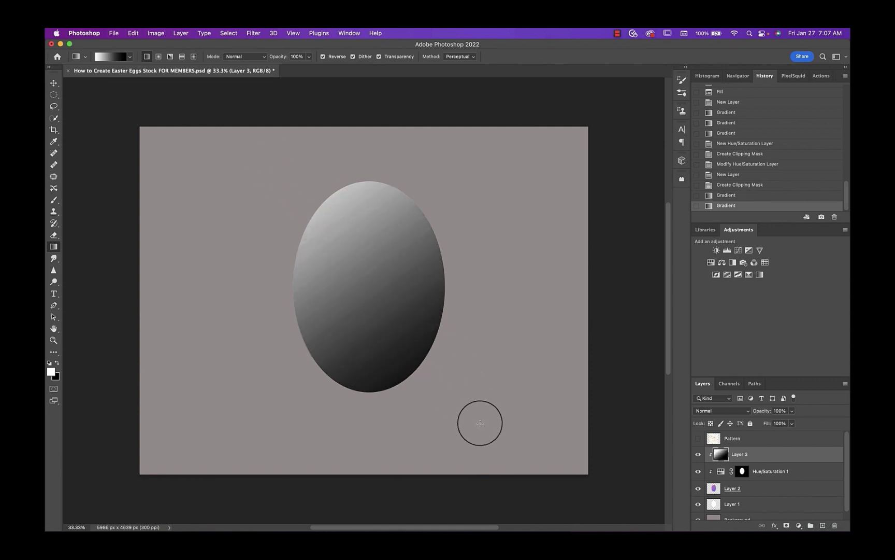
Step: Set Layer 3's blend mode to Soft Light and compare the shading on and off
left_click(713, 411)
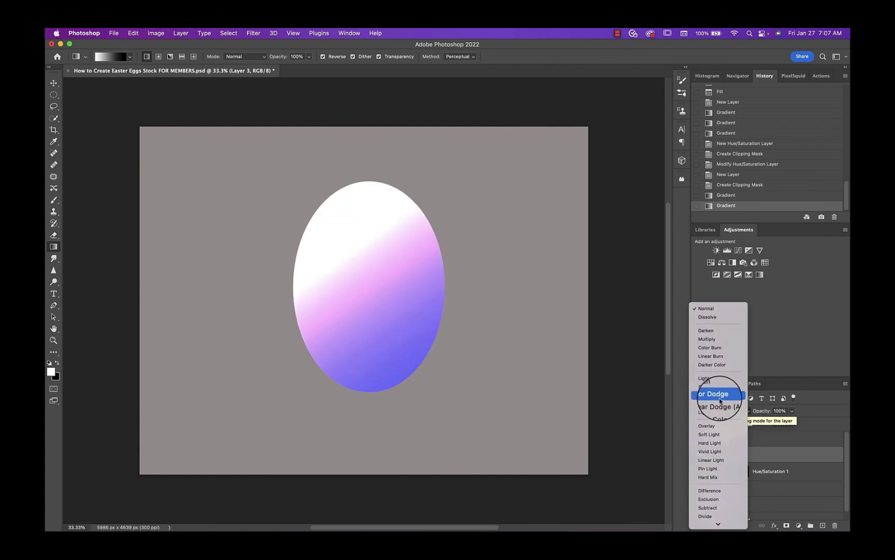
left_click(716, 433)
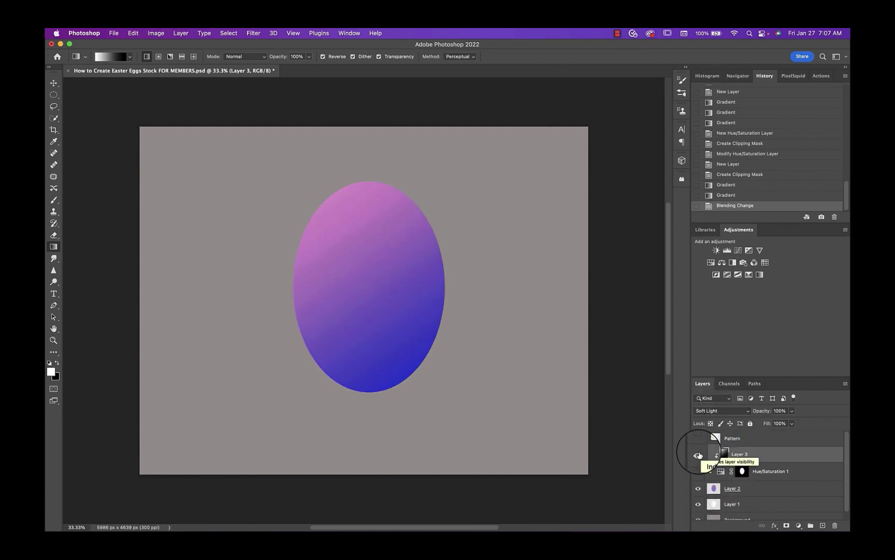
left_click(698, 455)
left_click(698, 455)
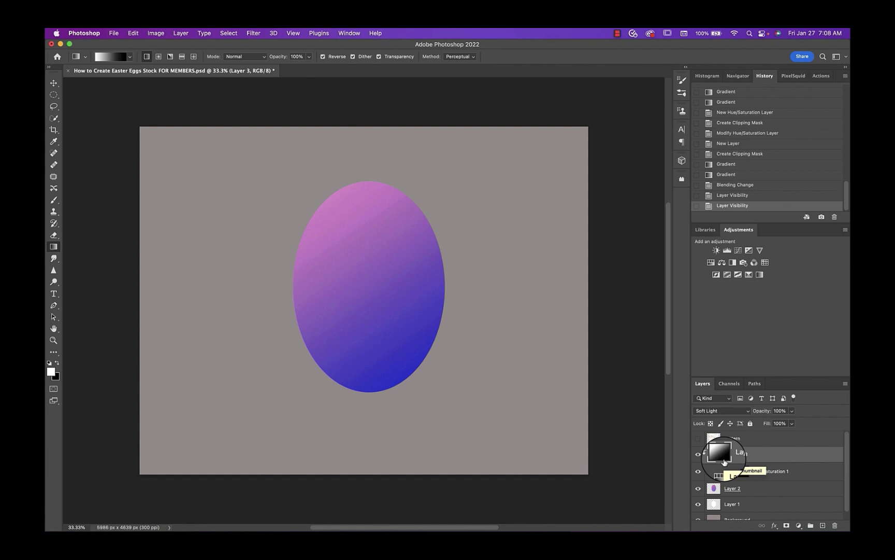
Step: Select Layer 3 down through Layer 1 and merge them with Cmd+E
scroll(725, 503, "down", 1)
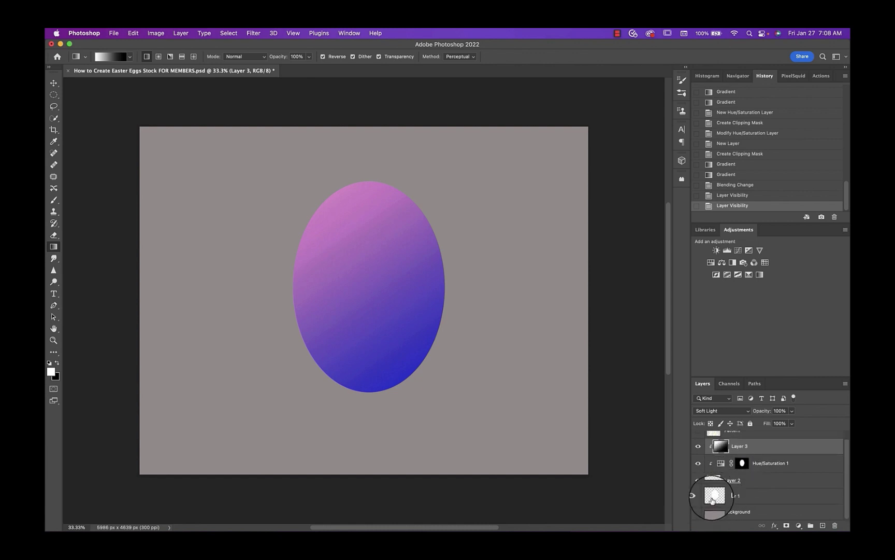
left_click(713, 501, "shift")
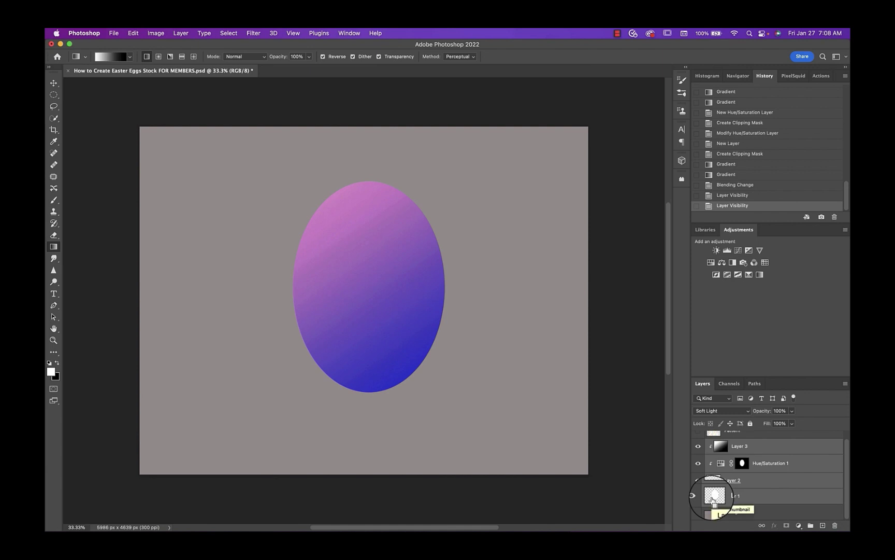
key("super+e")
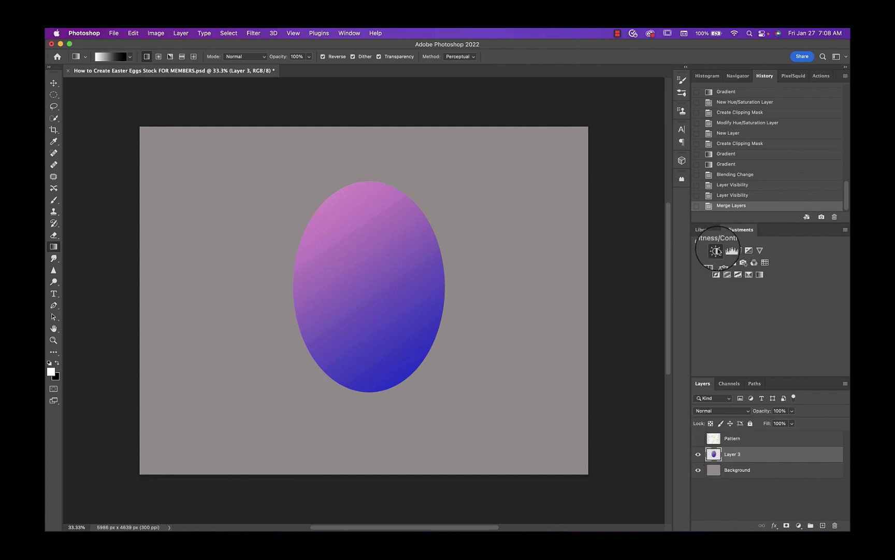
Step: Add a Brightness/Contrast adjustment clipped to the egg with brightness -60
left_click(716, 251)
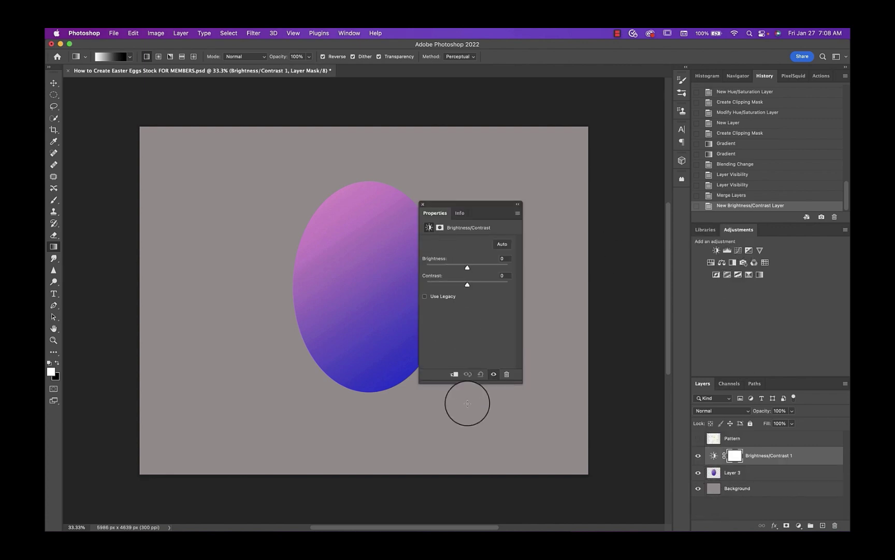
left_click(454, 374)
left_click_drag(466, 268, 456, 267)
left_click(423, 205)
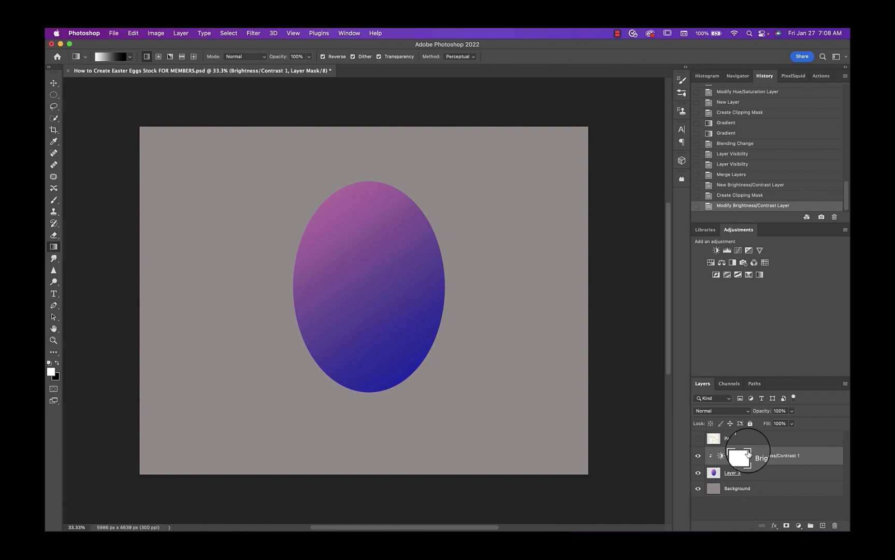
Step: Invert the adjustment mask and brush the darkening along the egg's lower-right edge
key("super+i")
key("b")
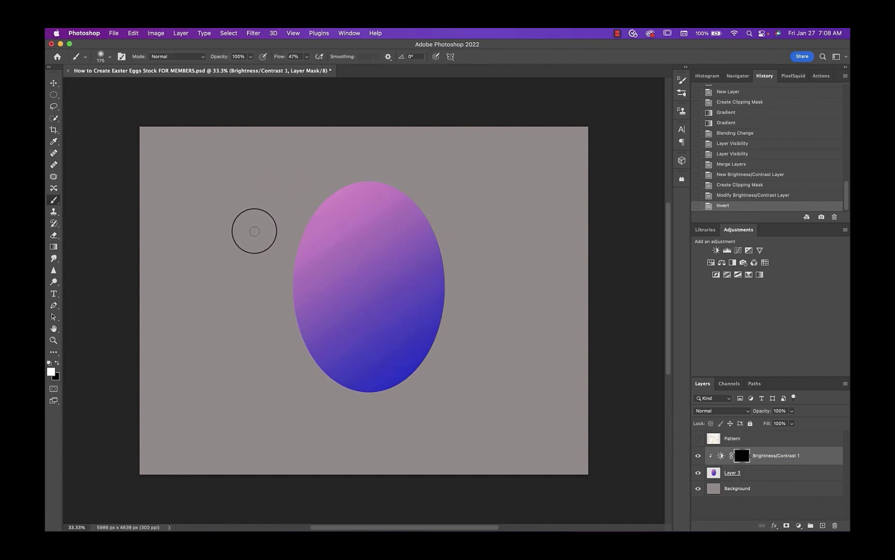
left_click_drag(436, 378, 399, 388)
left_click_drag(399, 388, 389, 393)
mouse_move(388, 394)
left_mouse_down()
mouse_move(378, 399)
mouse_move(436, 346)
left_mouse_up()
mouse_move(436, 345)
left_mouse_down()
mouse_move(449, 314)
mouse_move(378, 389)
mouse_move(353, 393)
mouse_move(445, 380)
left_mouse_up()
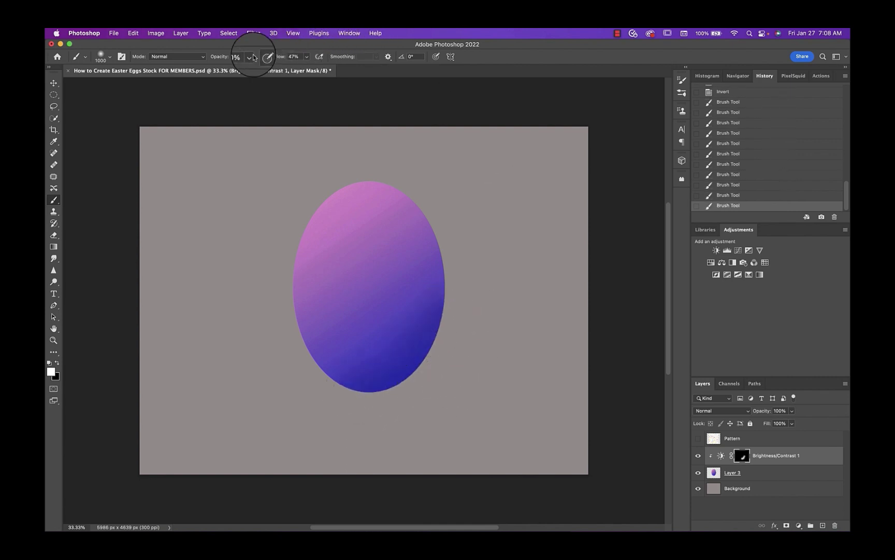
Step: Lower brush opacity, flow to 33% and size to 600, compare, and select Layer 3 too
mouse_move(250, 56)
left_mouse_down()
mouse_move(232, 70)
mouse_move(215, 68)
left_mouse_up()
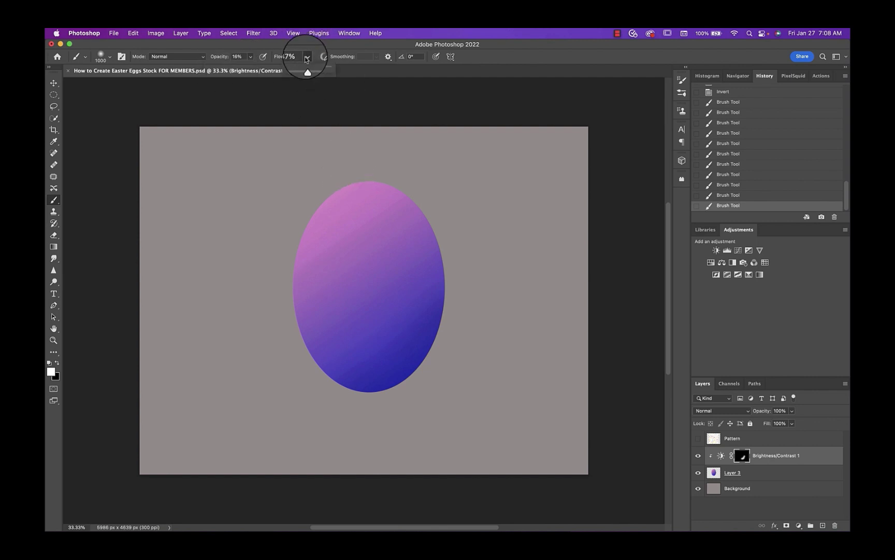
left_click_drag(306, 57, 300, 68)
key("[")
key("[")
key("[")
key("[")
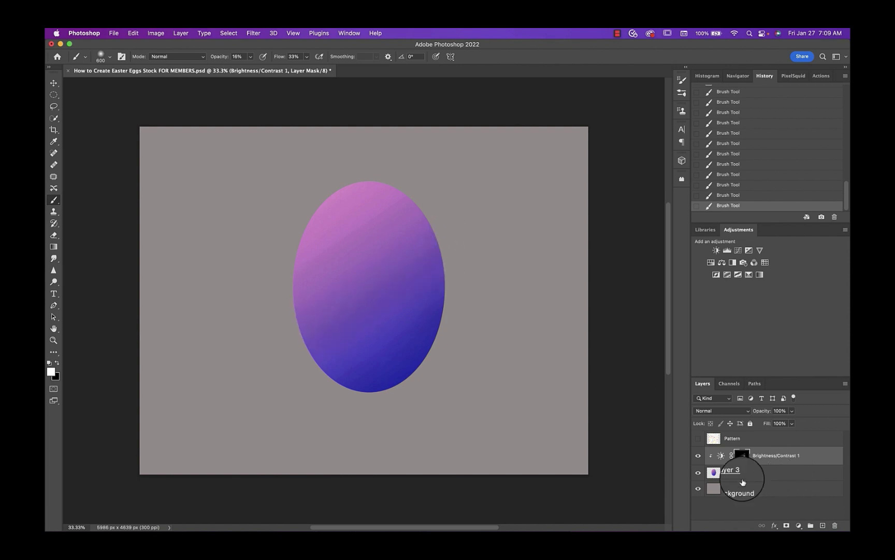
left_click(698, 456)
left_click(698, 456)
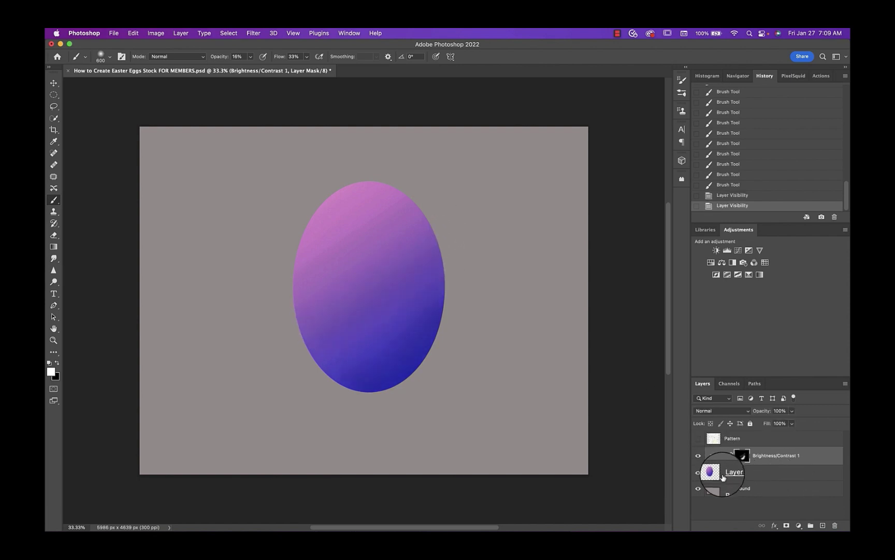
left_click(711, 473)
Step: Merge the egg with its darkening and convert the layer to a smart object
key("super+e")
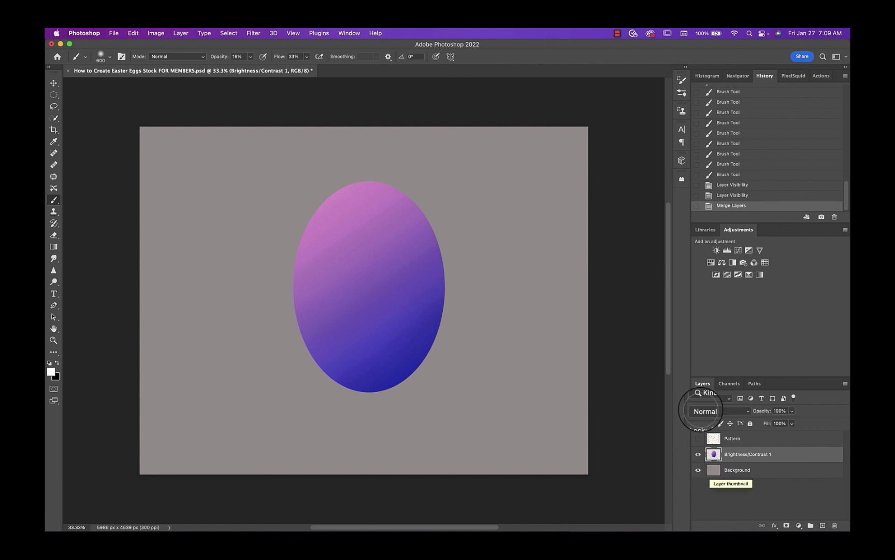
left_click(257, 35)
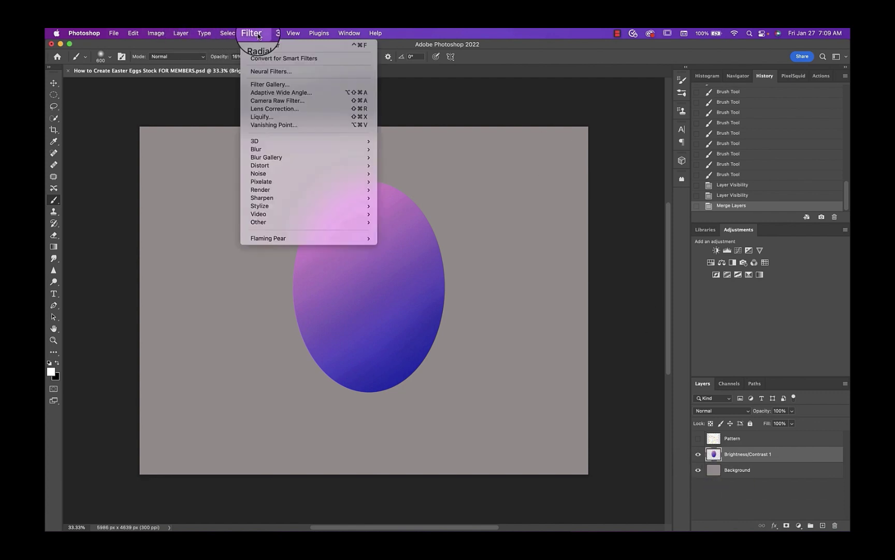
left_click(259, 59)
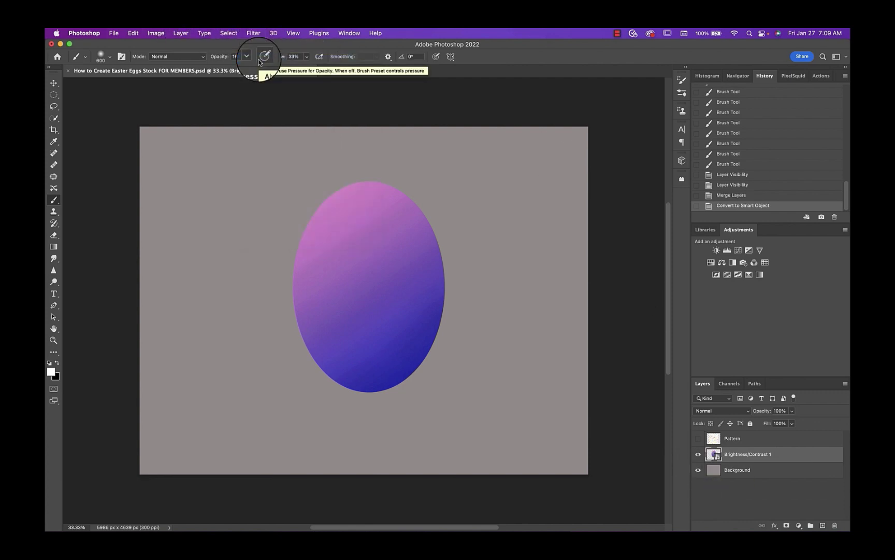
Step: Apply Add Noise at 7.16%, Gaussian, Monochromatic to the egg
left_click(254, 36)
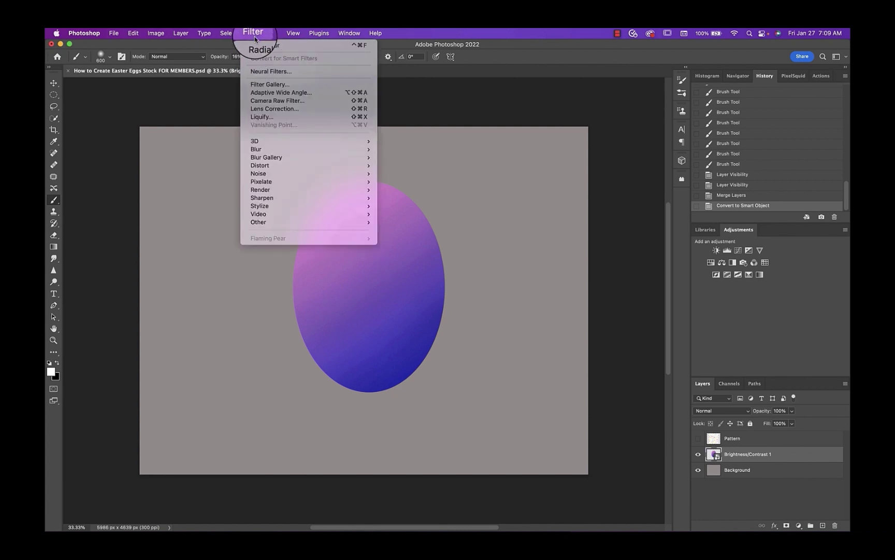
mouse_move(257, 160)
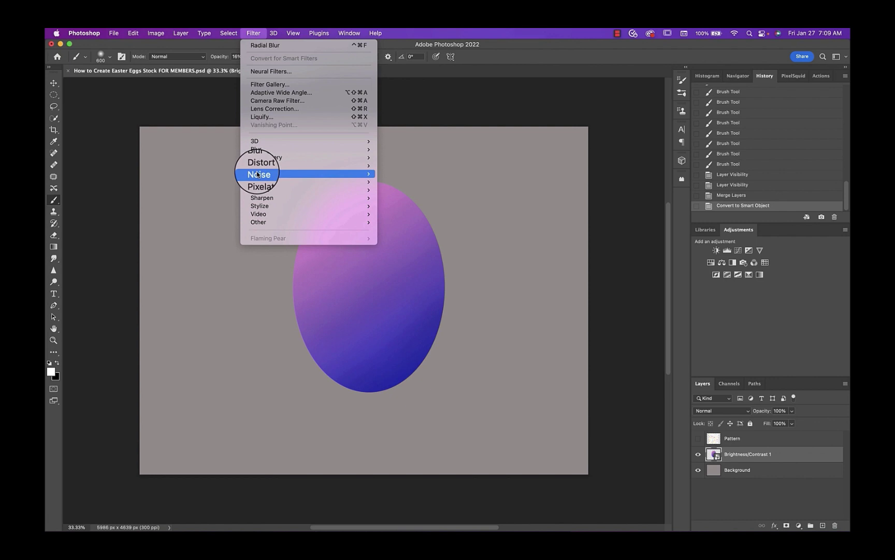
left_click(404, 174)
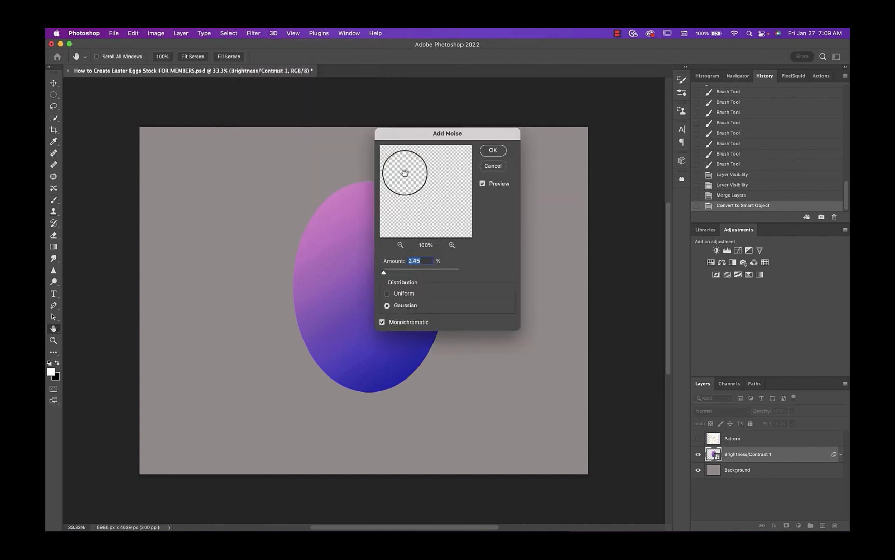
key("super+equal")
key("super+equal")
key("super+equal")
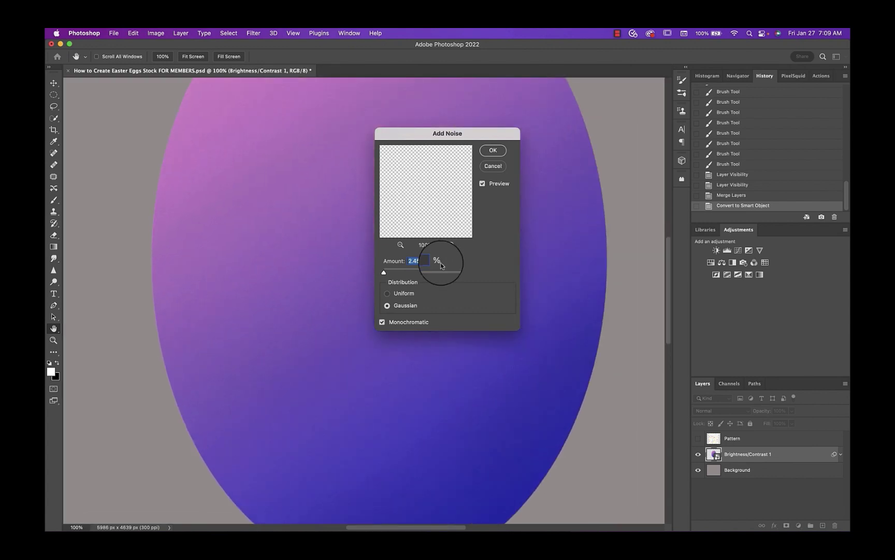
left_click(384, 273)
left_click(382, 322)
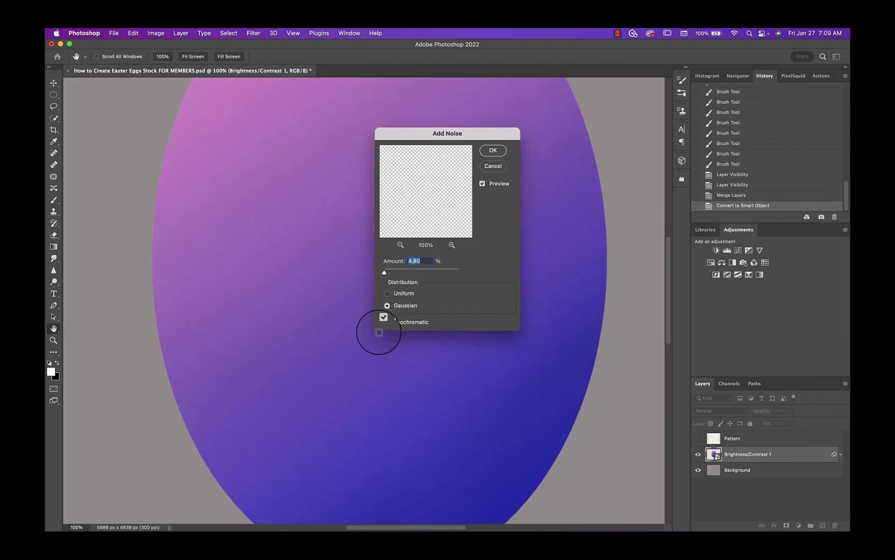
left_click(385, 273)
mouse_move(385, 273)
left_mouse_down()
mouse_move(393, 274)
mouse_move(384, 273)
left_mouse_up()
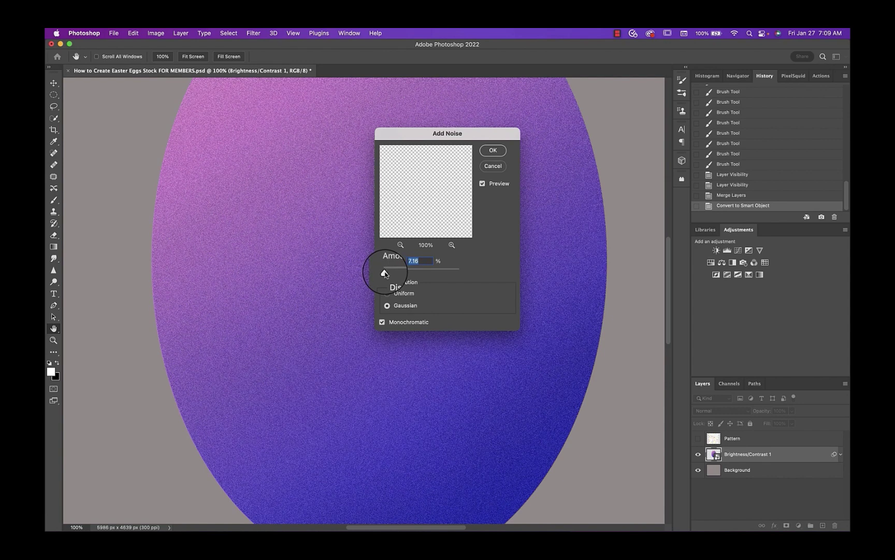
left_click(493, 150)
Step: Toggle the Smart Filters visibility to compare, then fit the egg on screen
left_click(717, 469)
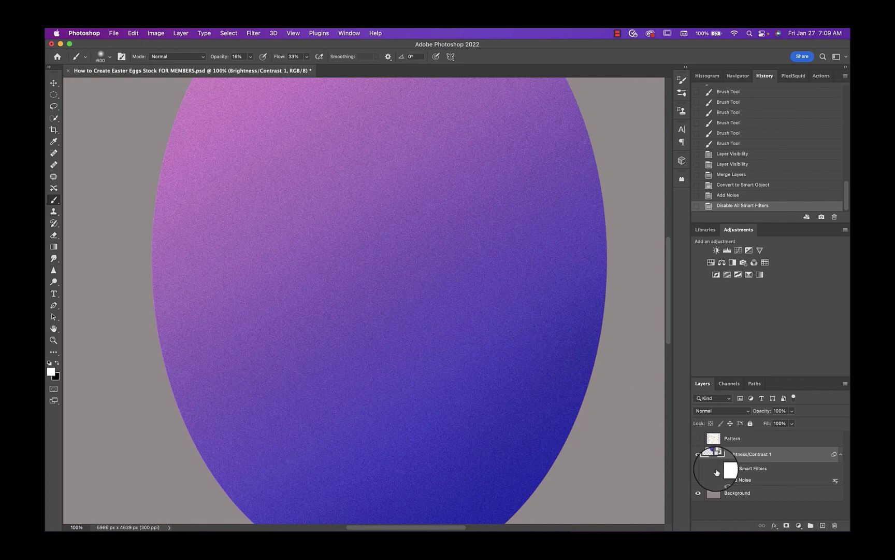
left_click(717, 470)
key("super+0")
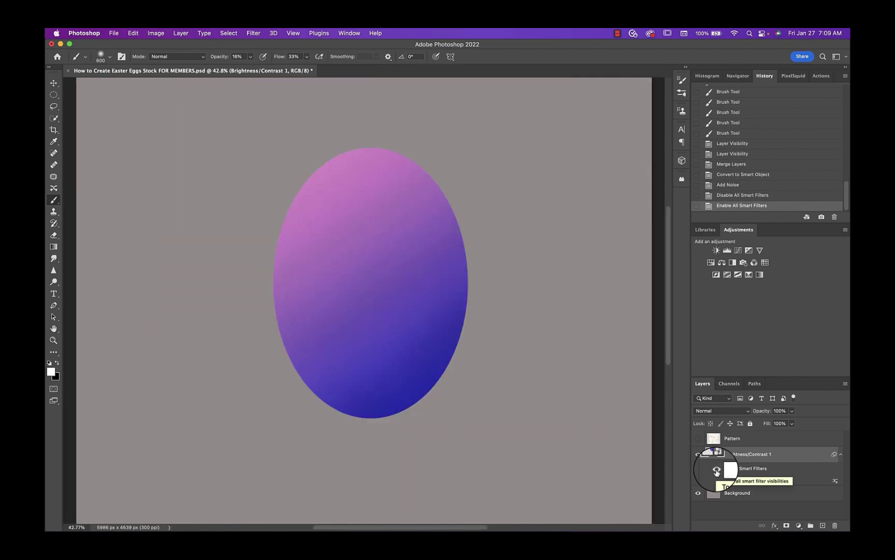
Step: Open the Filter Gallery and try the Grain filter's grain types
left_click(253, 34)
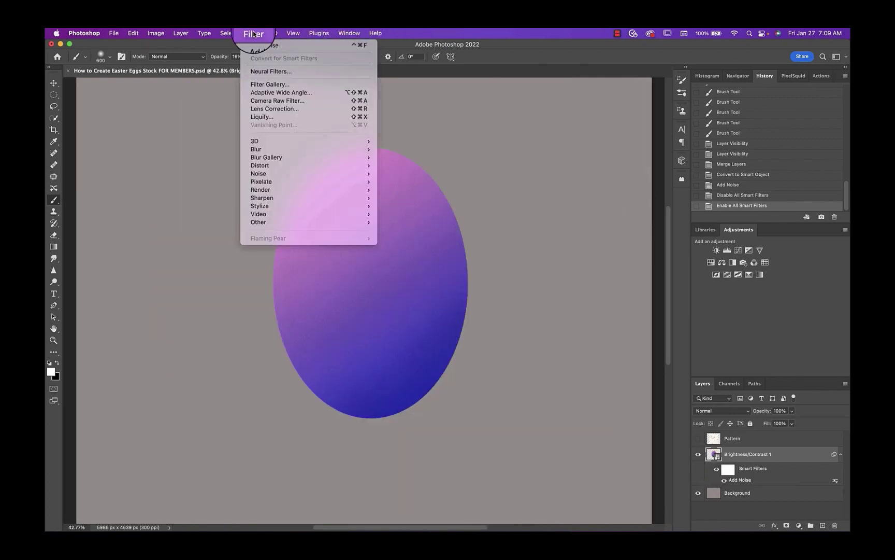
left_click(269, 84)
scroll(311, 221, "up", 5)
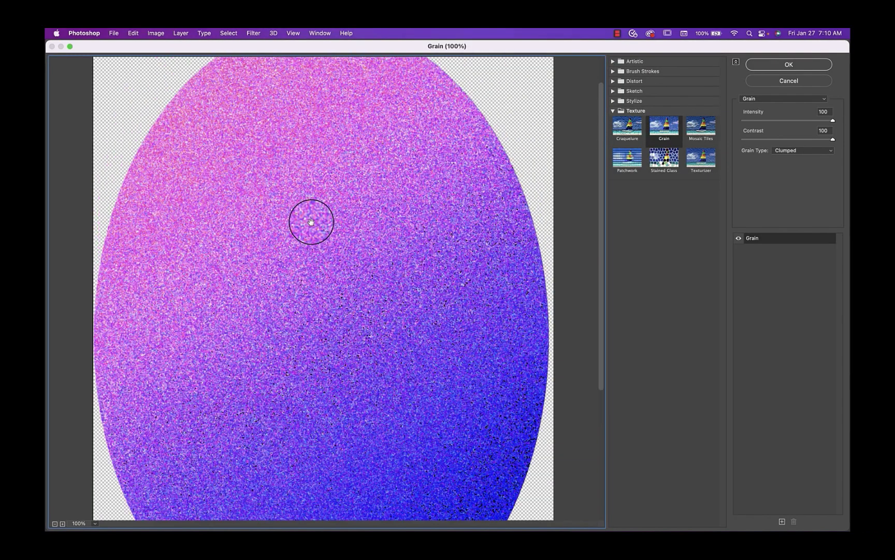
scroll(311, 222, "down", 2)
scroll(310, 221, "down", 2)
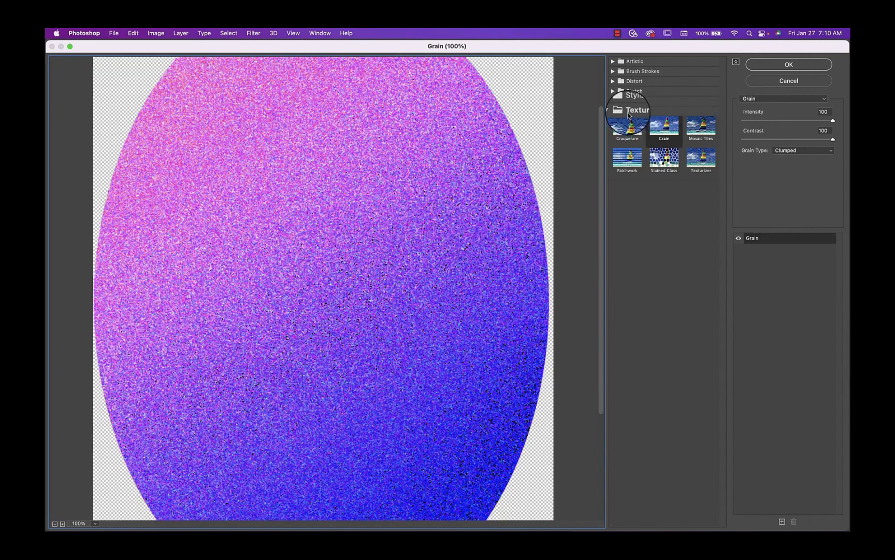
left_click(749, 103)
left_click(748, 101)
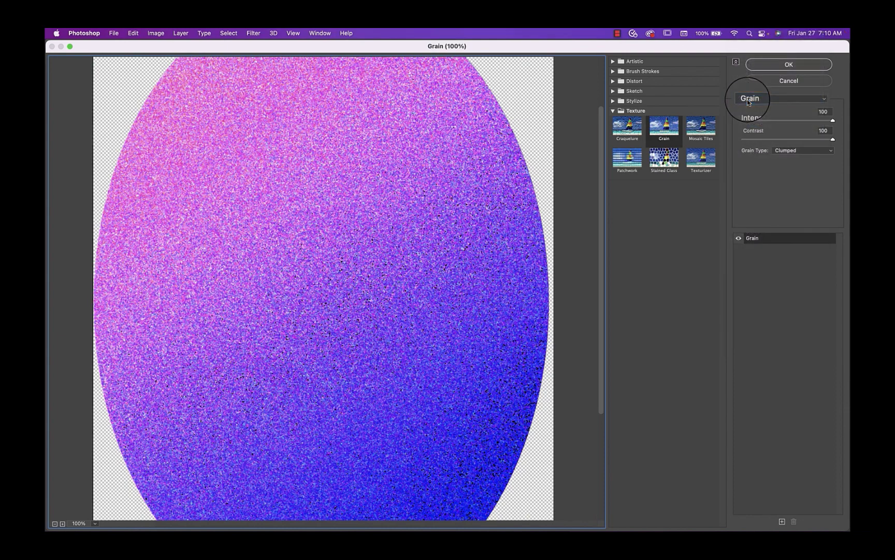
left_click(788, 154)
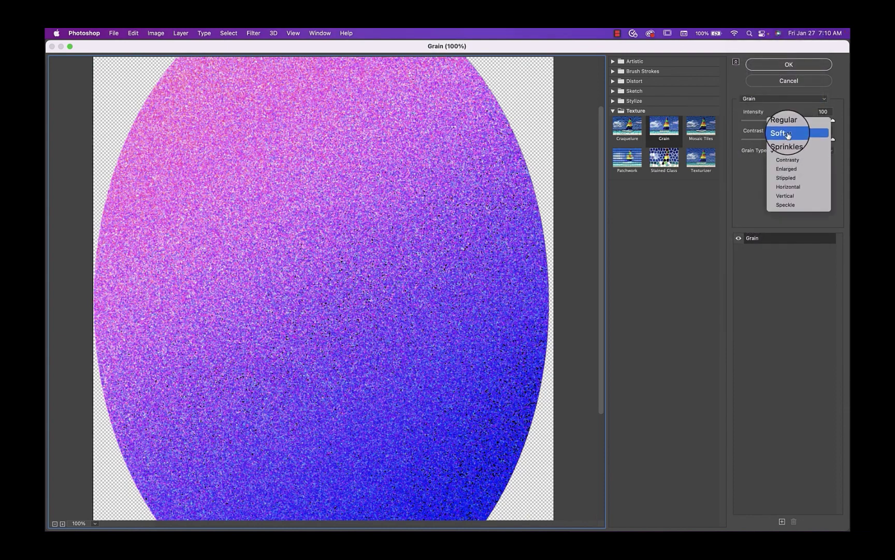
left_click(788, 134)
key("super+z")
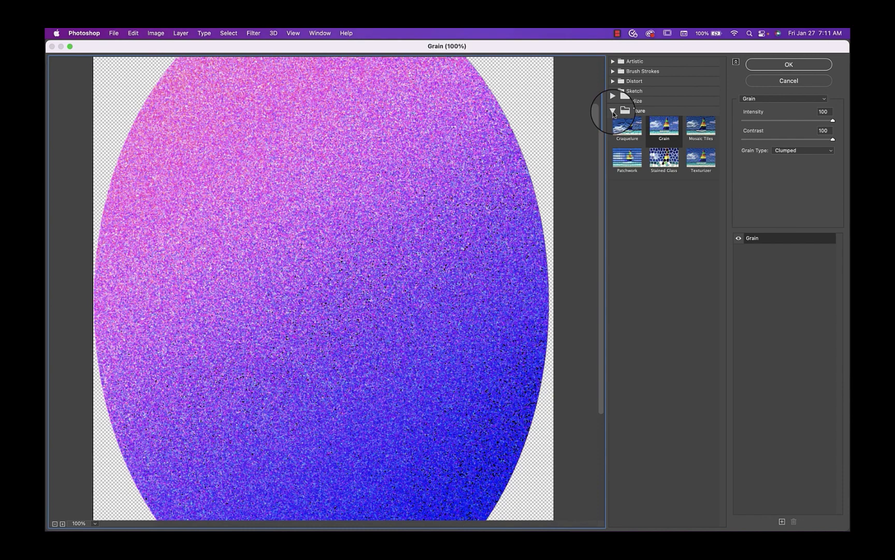
Step: Apply Artistic > Sponge with Brush Size 1 and lowered Definition and Smoothness
left_click(613, 111)
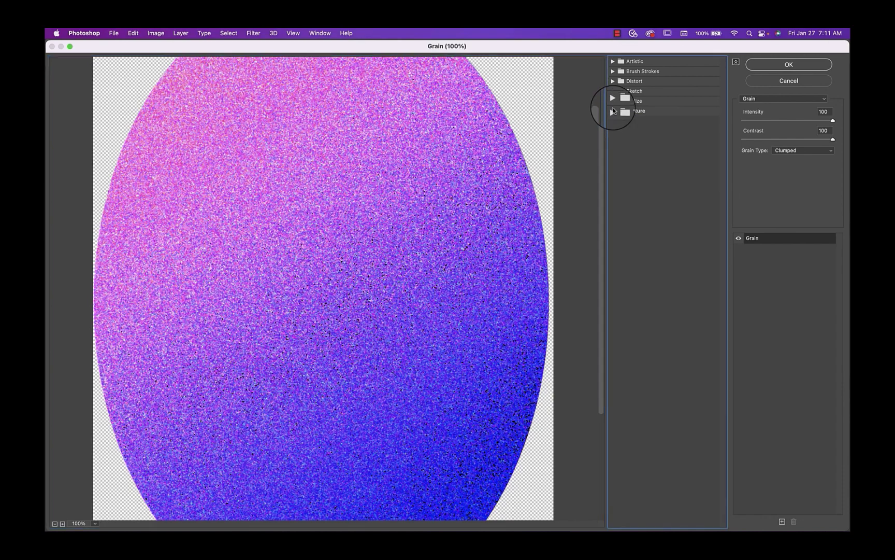
left_click(612, 61)
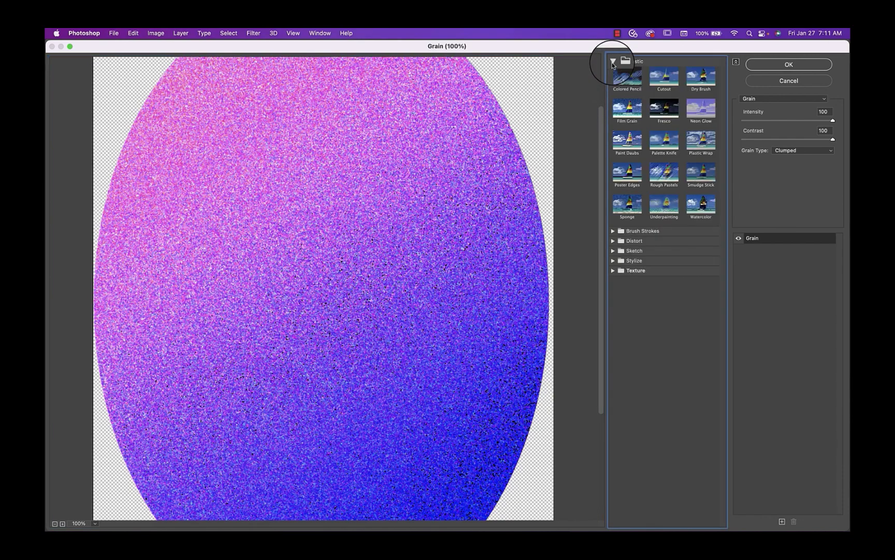
left_click(627, 205)
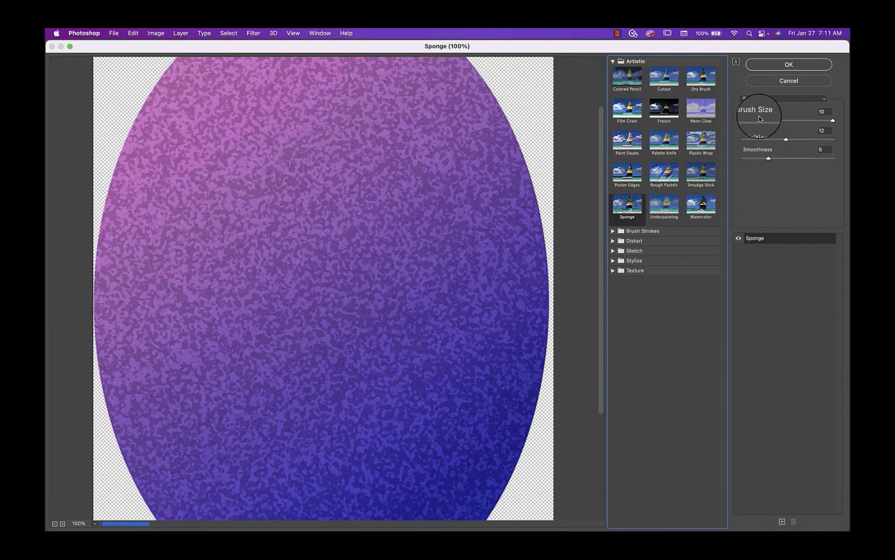
left_click(758, 120)
left_click_drag(758, 122, 750, 124)
left_click(762, 139)
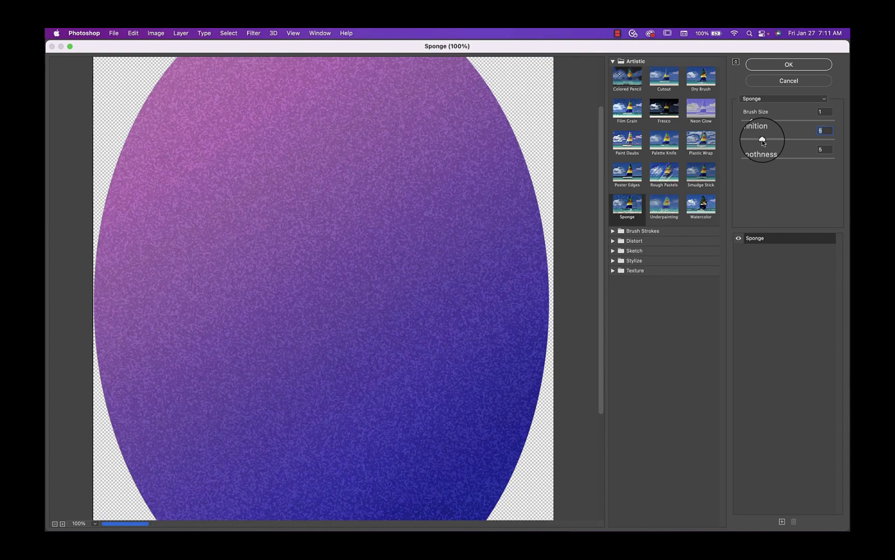
left_click_drag(762, 140, 761, 140)
type("2")
key("Tab")
type("2")
key("Tab")
left_click(797, 69)
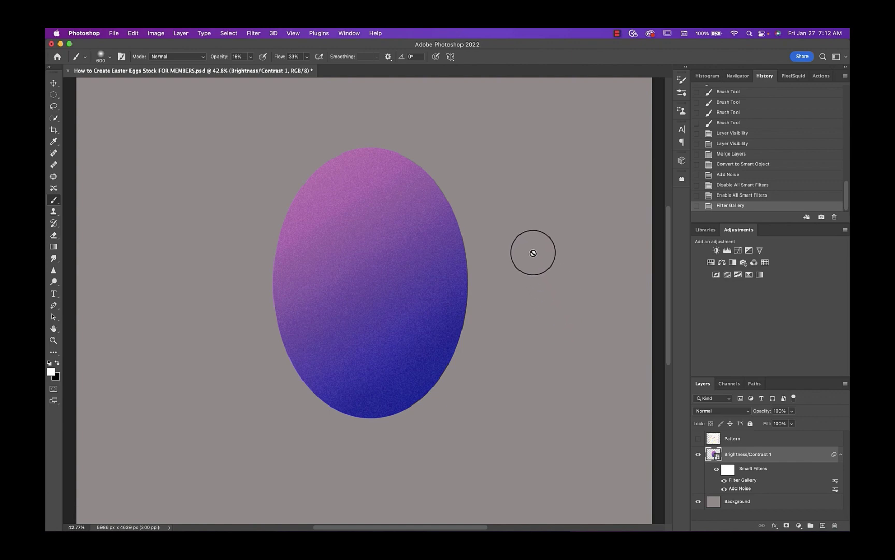
Step: Select a wide rectangular band across the egg's top on a new layer
left_click(54, 95)
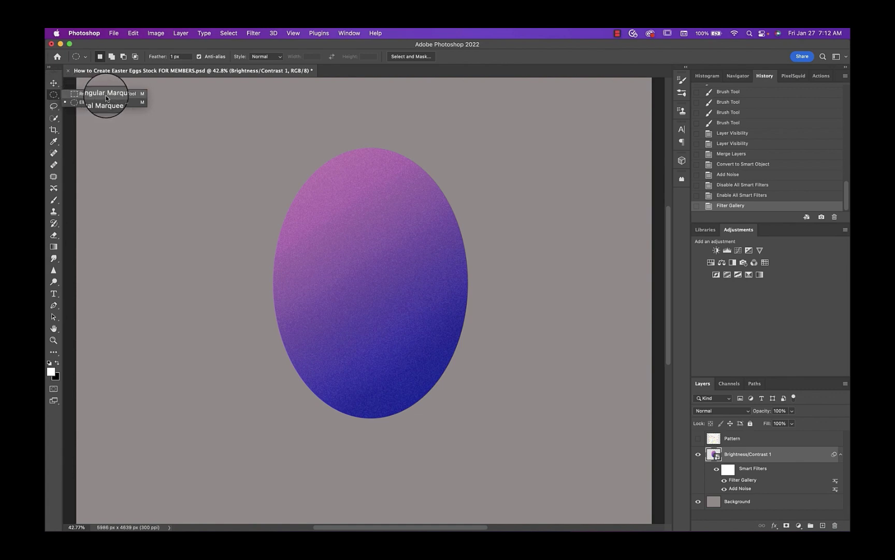
left_click(107, 94)
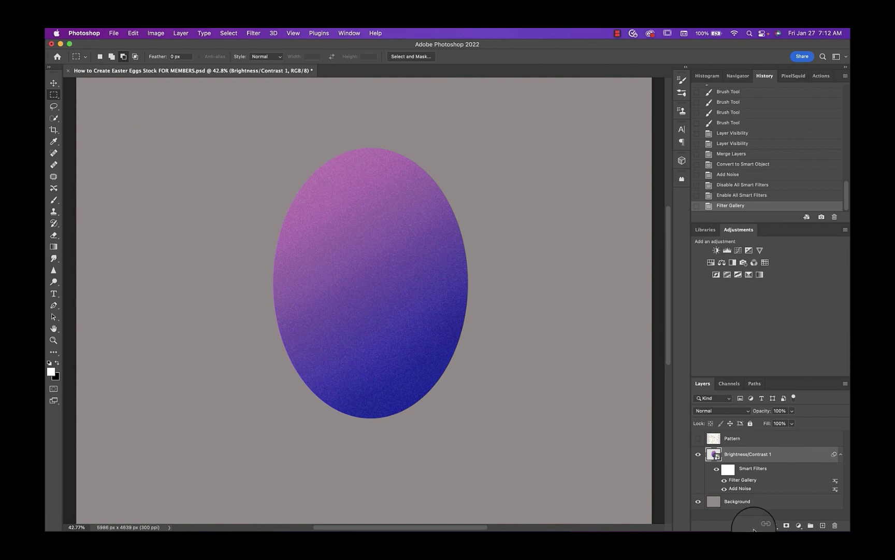
left_click(823, 526)
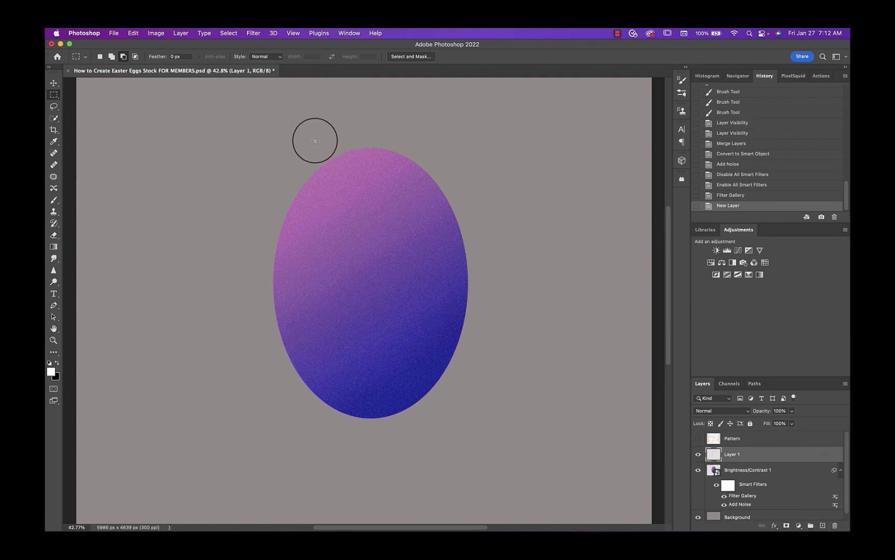
left_click_drag(358, 205, 489, 203)
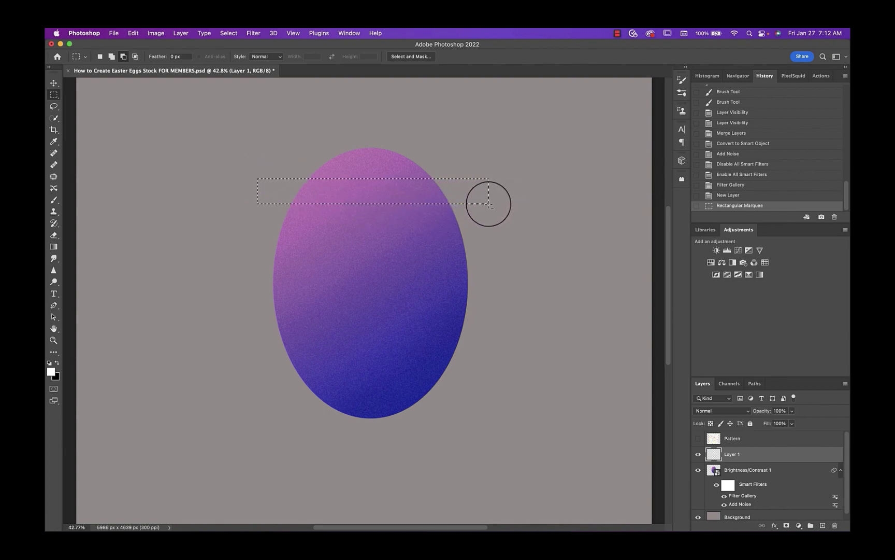
Step: Fill the band with violet #6203ff and deselect
right_click(408, 191)
left_click(420, 321)
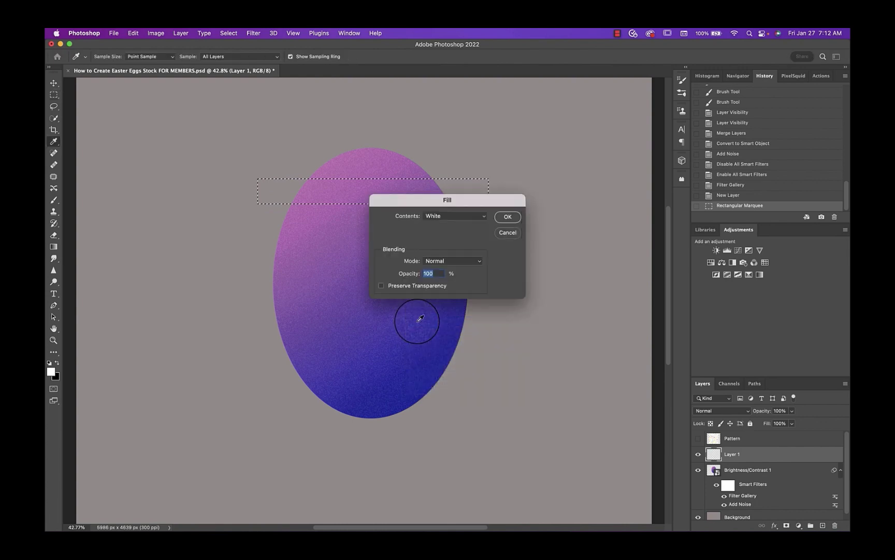
left_click(467, 218)
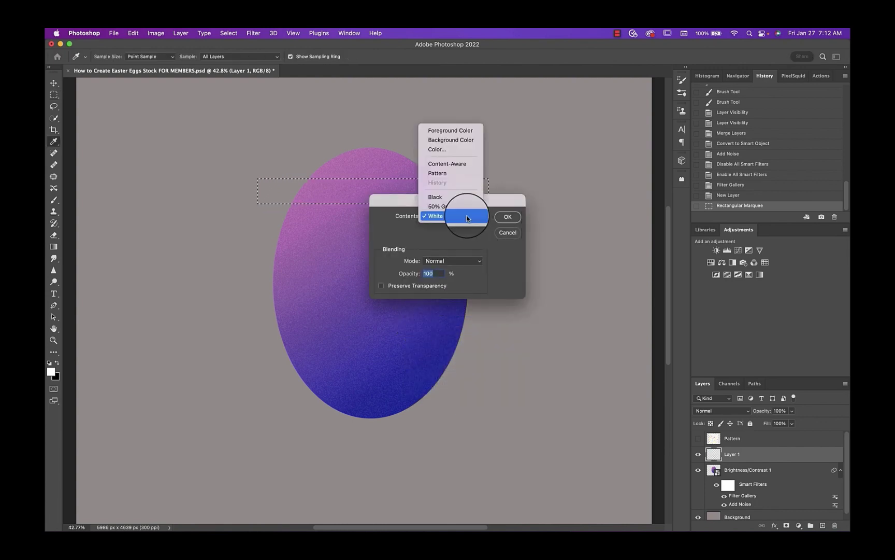
left_click(461, 147)
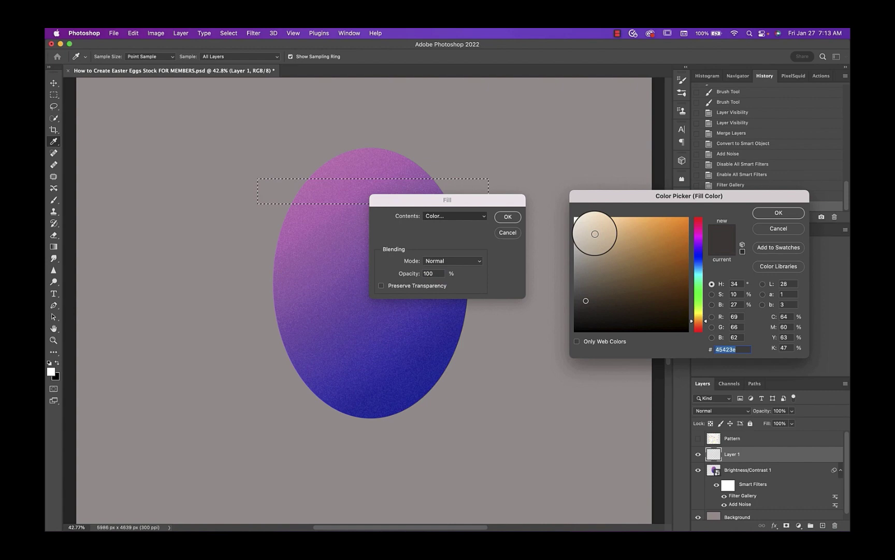
left_click(696, 261)
left_click_drag(697, 262, 700, 251)
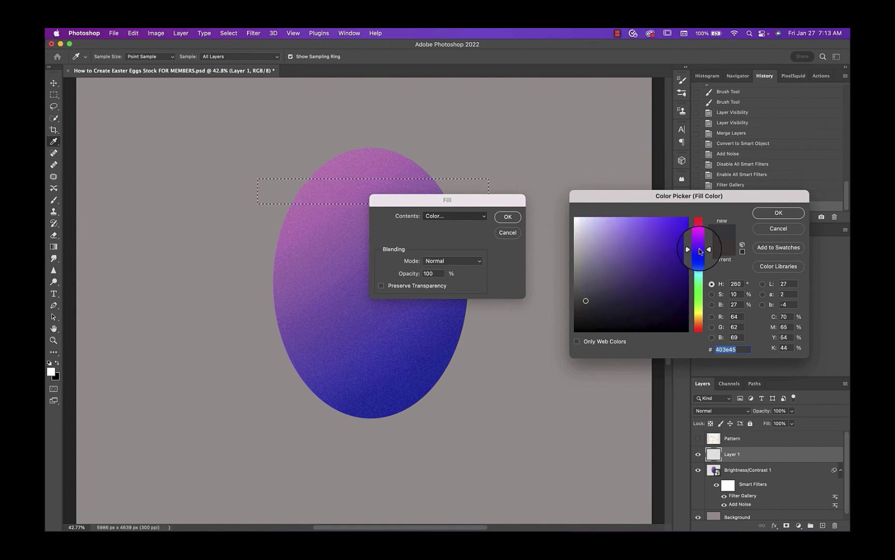
left_click(673, 223)
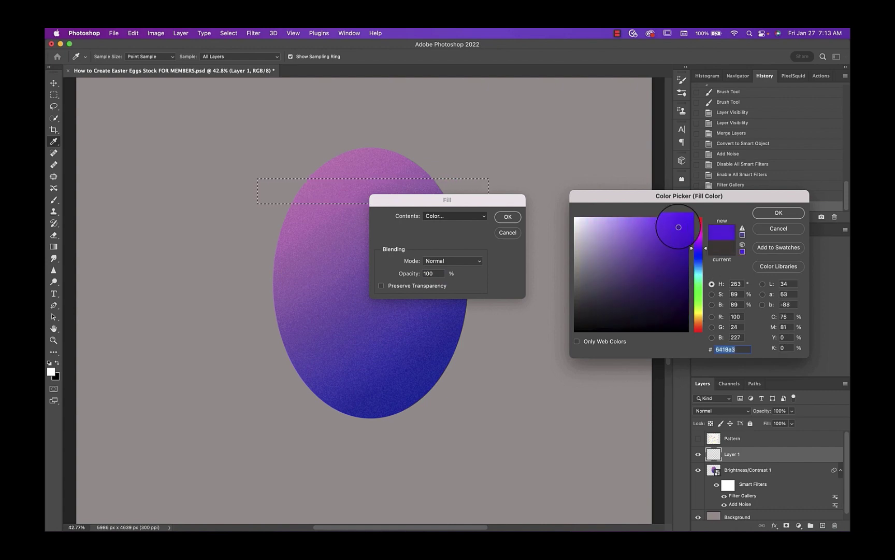
left_click(778, 213)
left_click(508, 216)
key("super+d")
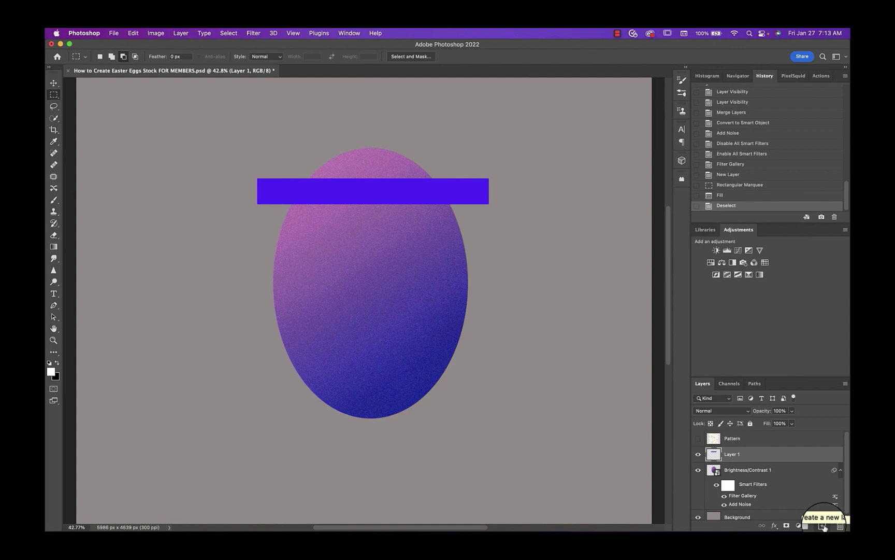
Step: Duplicate the violet bar and move the thinner copy lower on the egg
key("super+j")
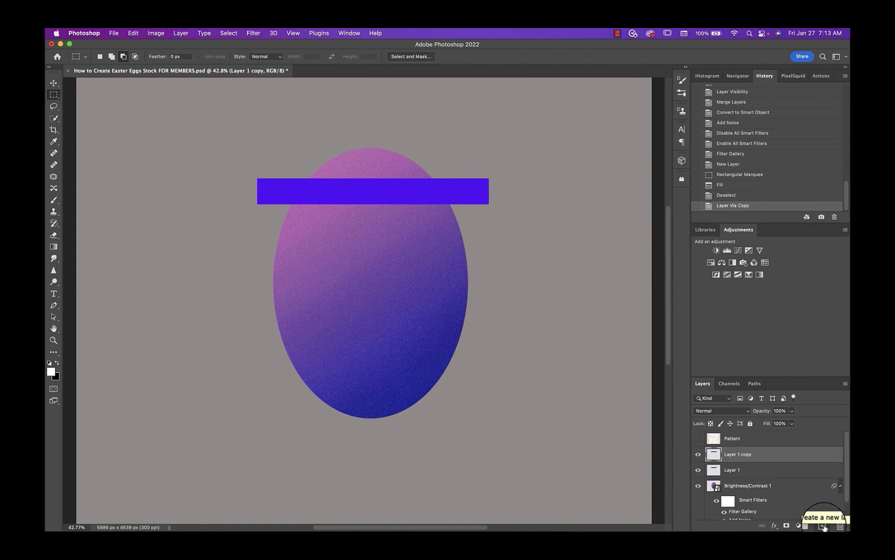
key("super+t")
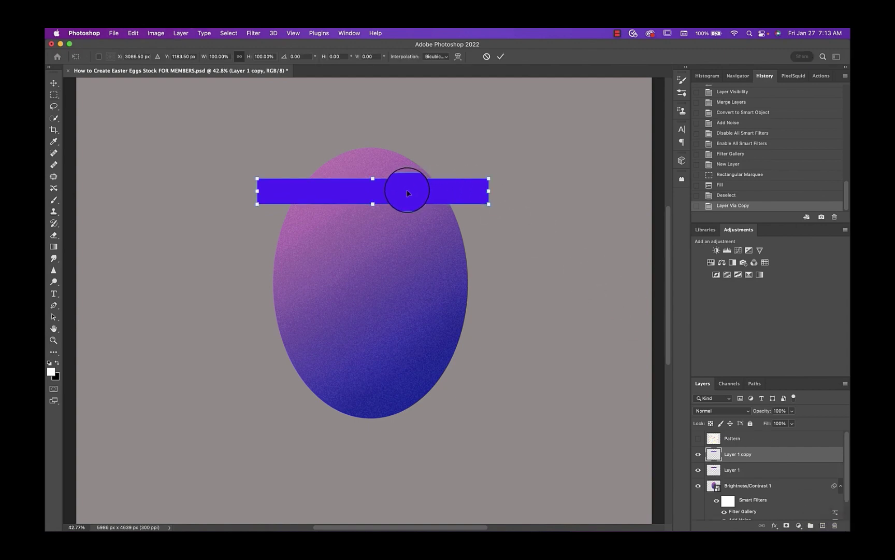
left_click_drag(407, 193, 388, 236)
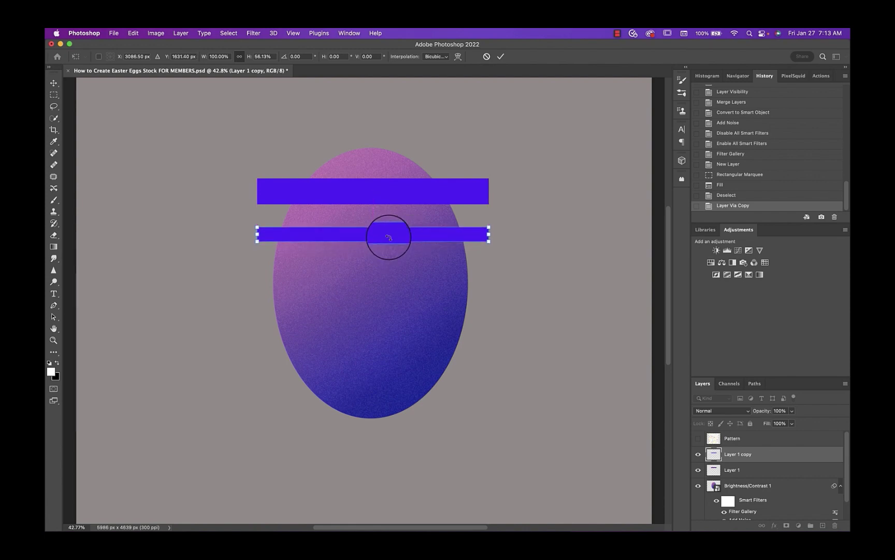
left_click(500, 56)
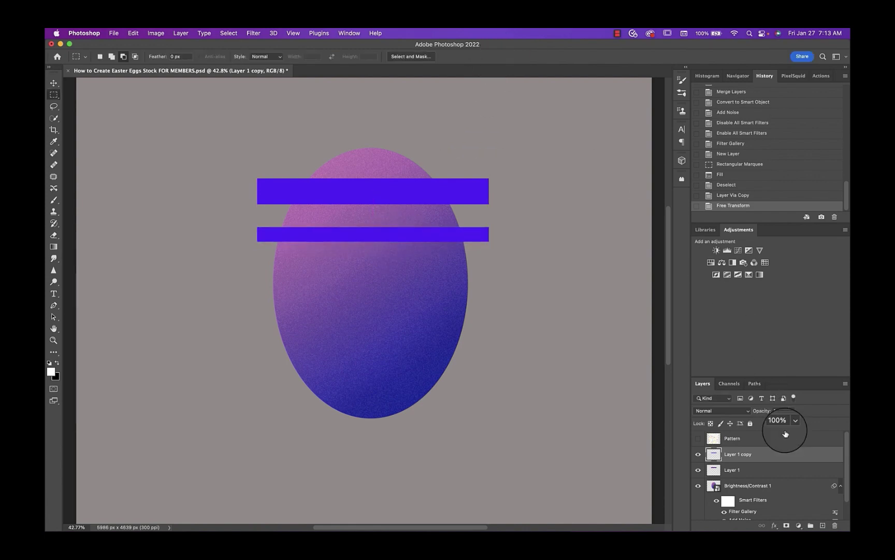
Step: Turn the lower bar golden yellow #e0b508 with a clipped Color Fill merged down
left_click(798, 526)
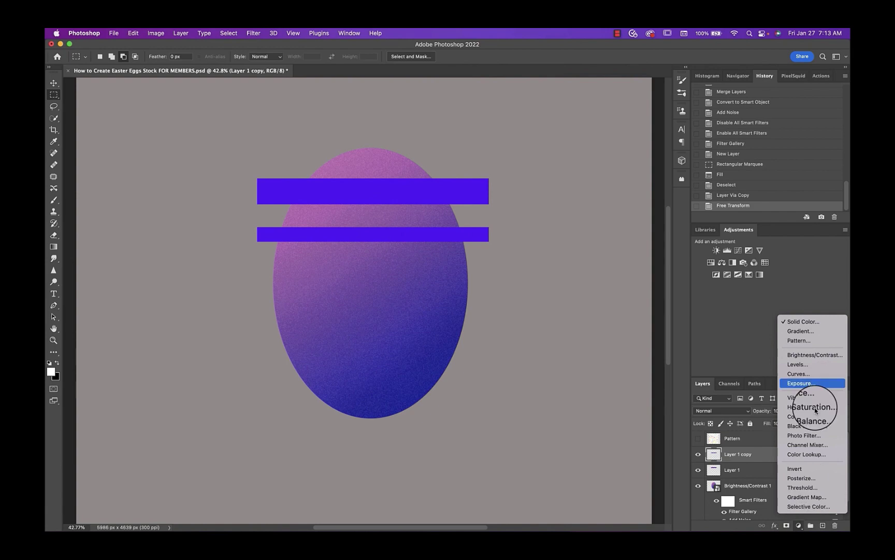
left_click(809, 320)
left_click(684, 231)
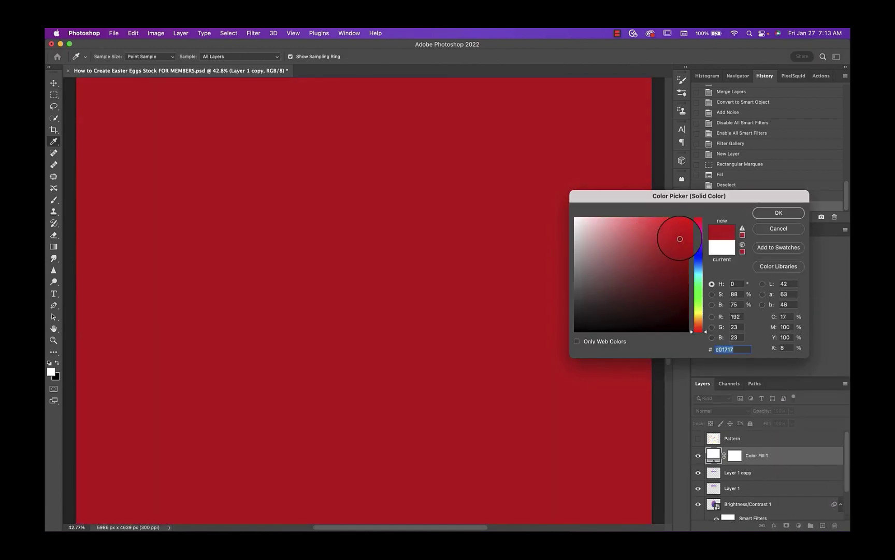
left_click_drag(699, 319, 698, 316)
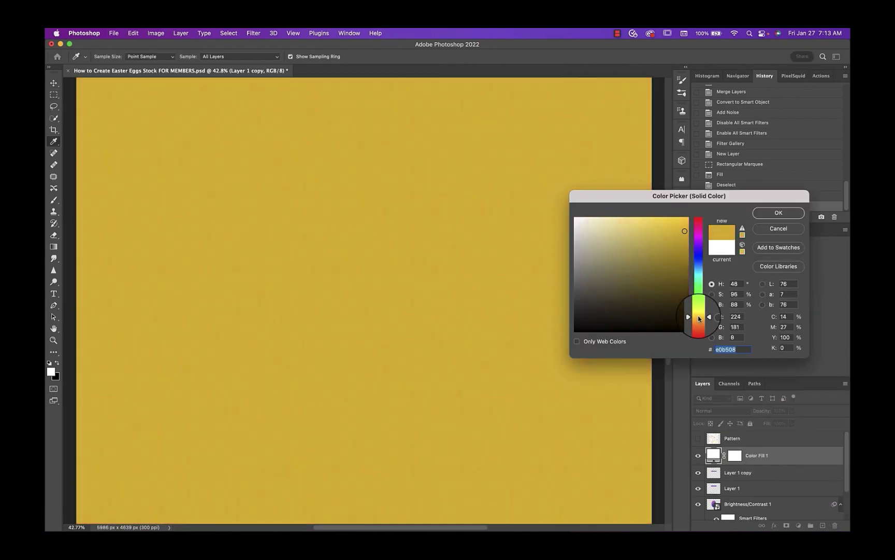
left_click(778, 213)
left_click(715, 464, "alt")
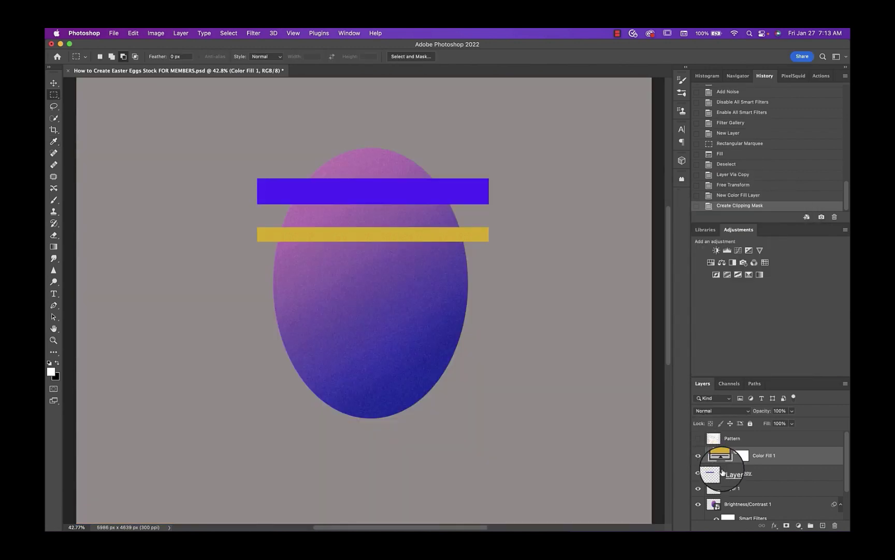
key("super+e")
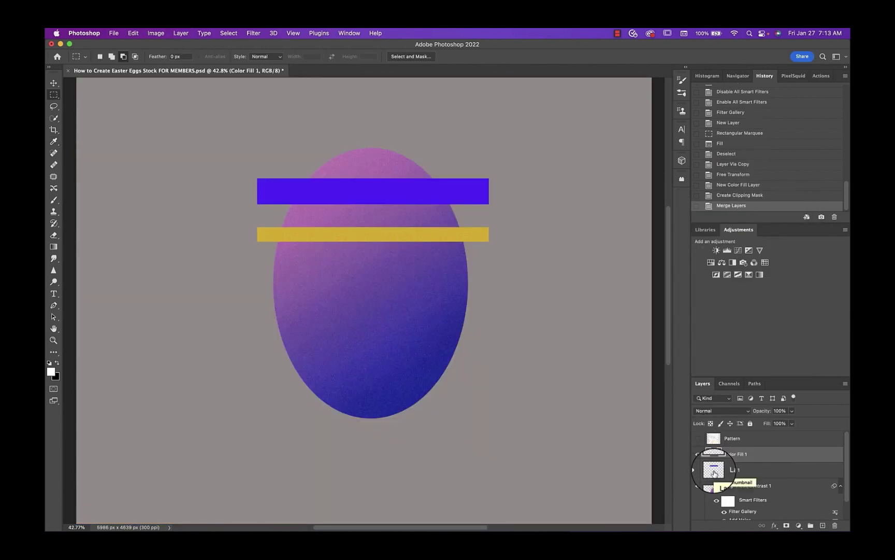
Step: Duplicate the blue bar onto its own layer and start transforming it
left_click(714, 472, "super")
key("super+j")
key("super+t")
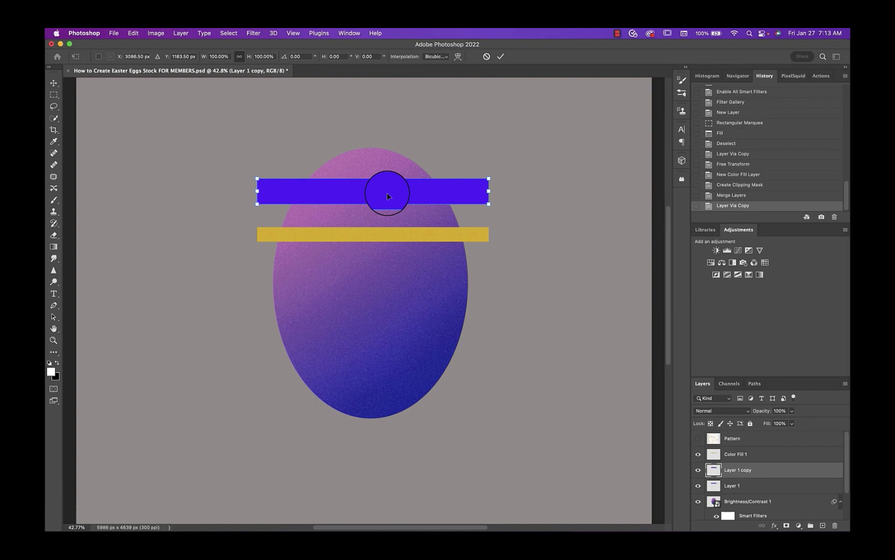
Step: Move the blue bar copy just below the yellow bar and commit its position
left_click_drag(385, 188, 381, 281)
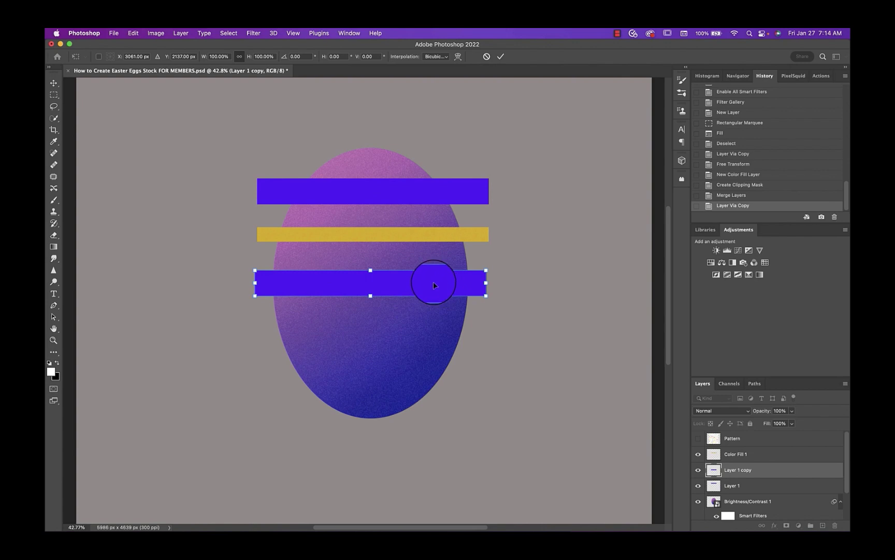
left_click_drag(433, 282, 434, 274)
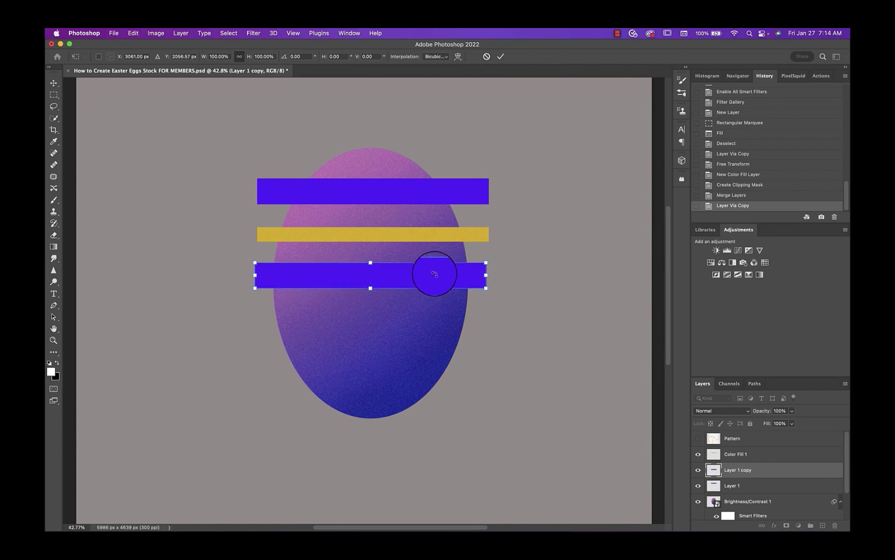
left_click(500, 57)
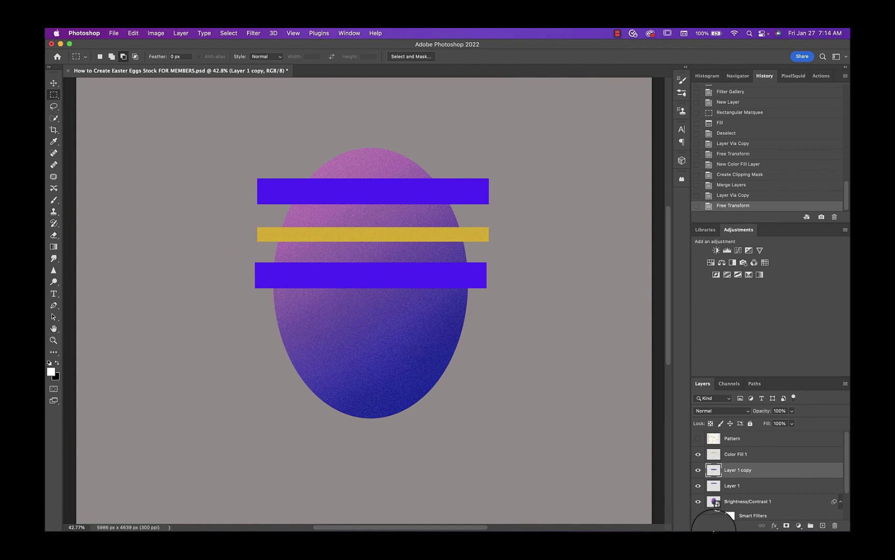
Step: Group the three bar layers, duplicate the group, shift the copy down the egg, and select both groups
left_click_drag(714, 454, 718, 463)
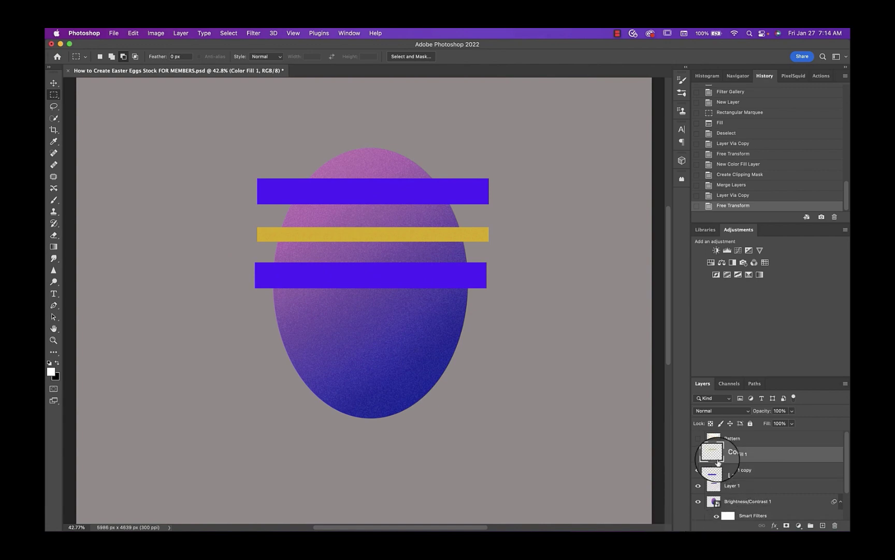
left_click(717, 489, "shift")
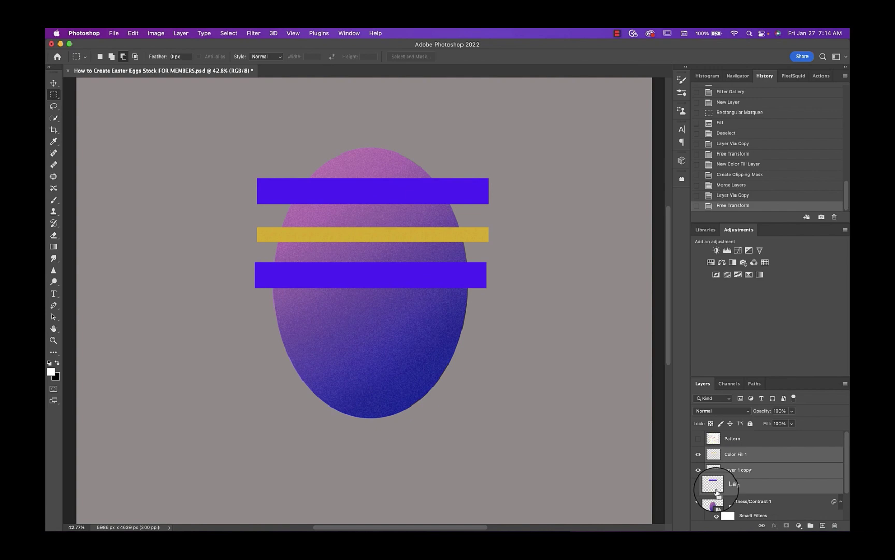
key("super+g")
key("super+j")
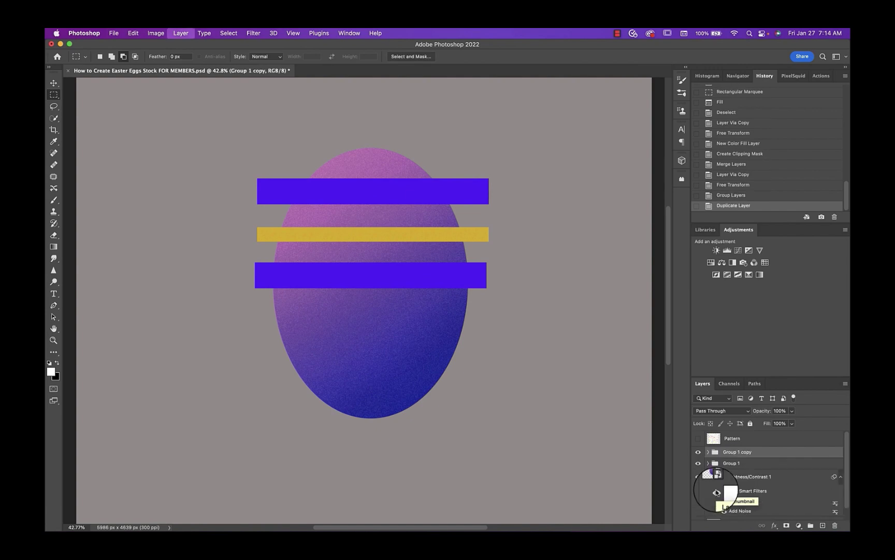
key("super+t")
left_click_drag(386, 212, 385, 329)
left_click(501, 56)
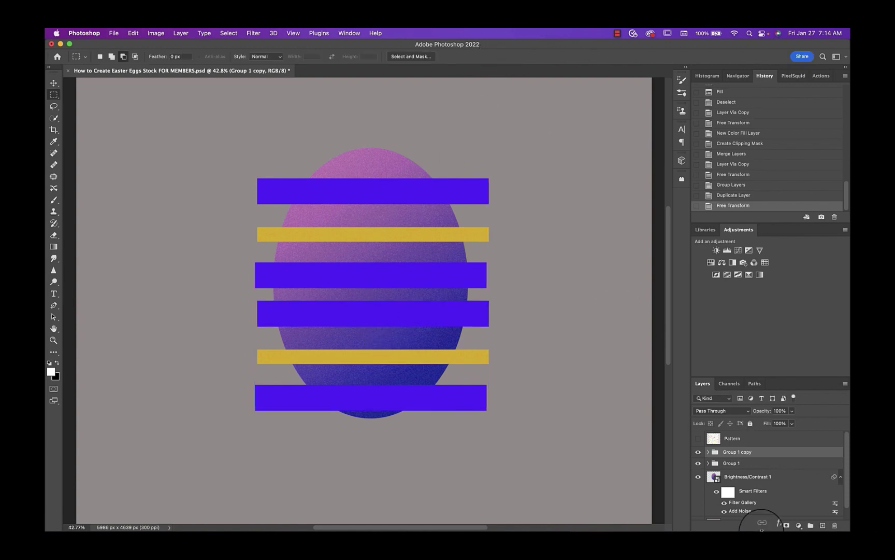
left_click(714, 465, "shift")
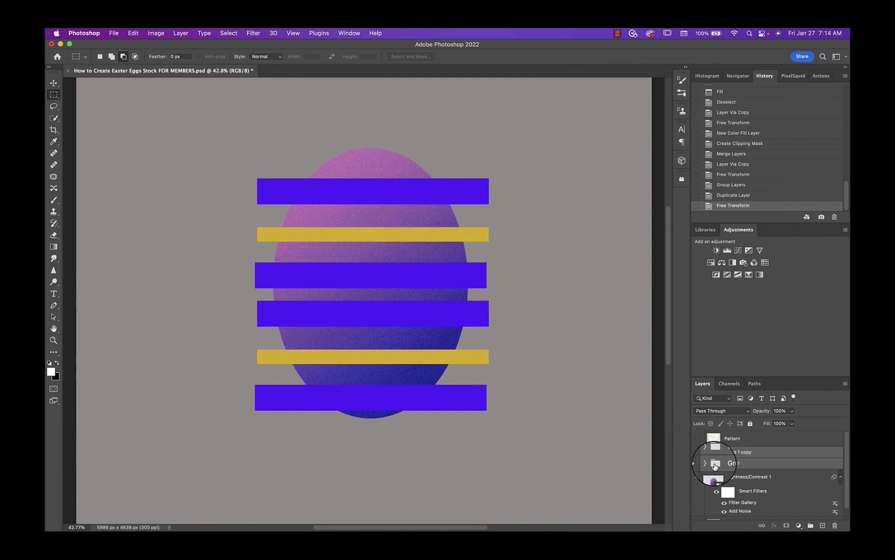
Step: Merge both bar groups, nudge the merged stripes slightly up-left, and clip them to the egg
key("super+e")
key("super+t")
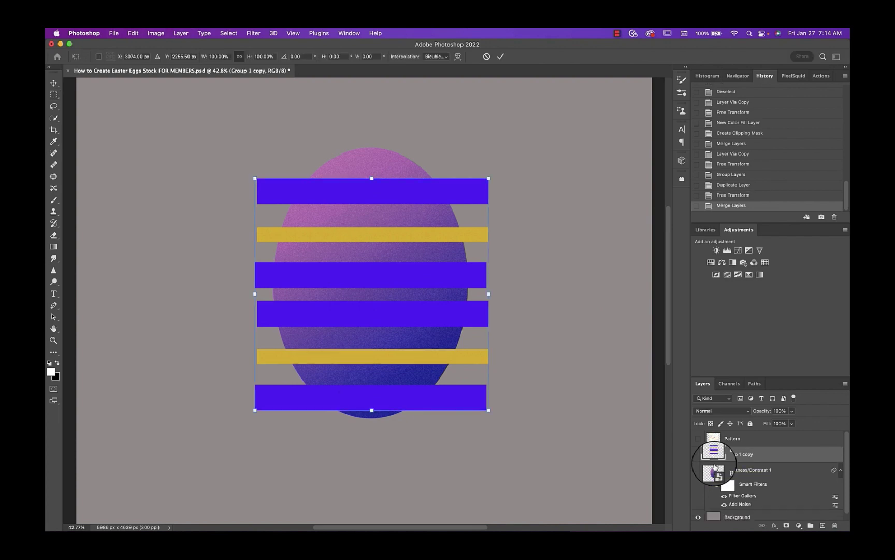
left_click_drag(420, 209, 419, 203)
left_click(497, 53)
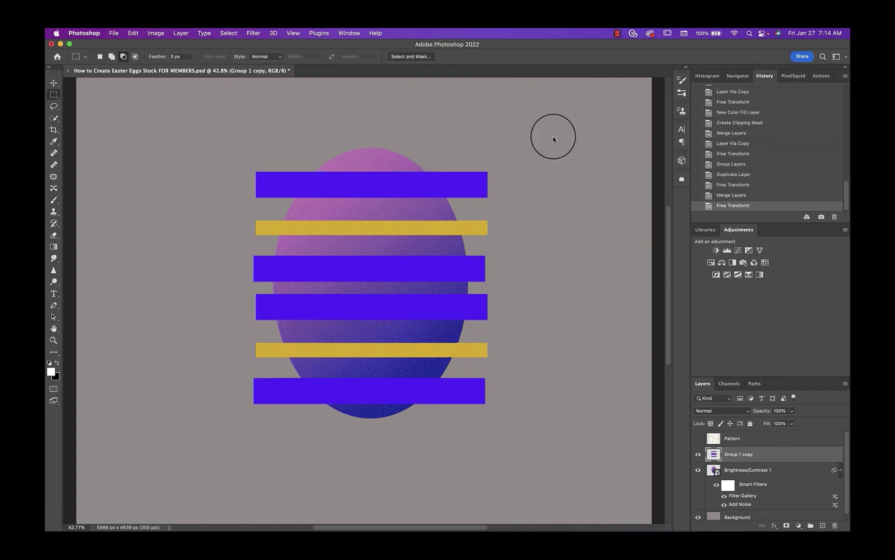
left_click(713, 460, "alt")
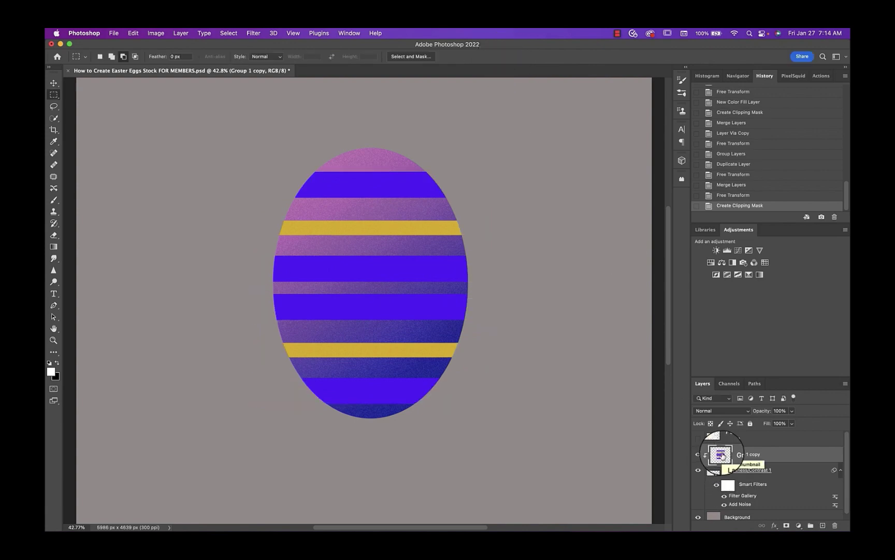
key("super+t")
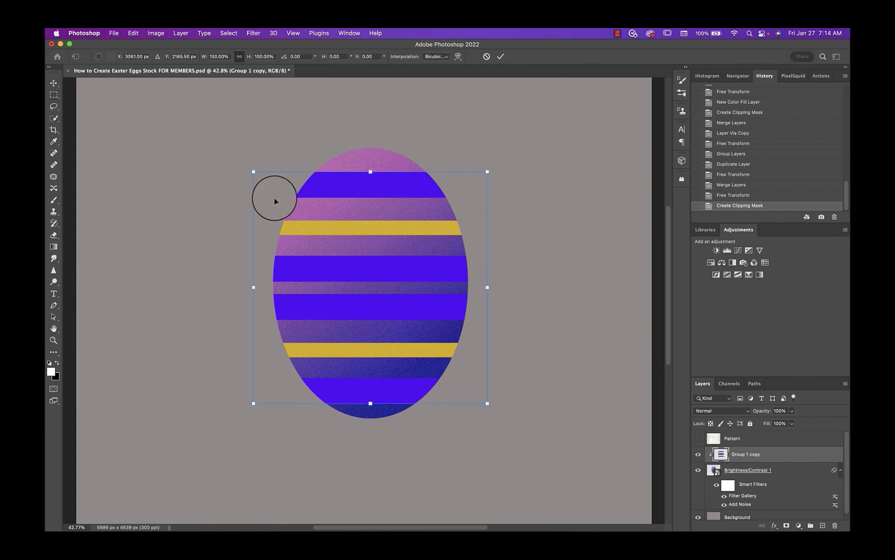
Step: Warp the stripes with the Bulge preset, reducing its bend to 14.8%
left_click(457, 57)
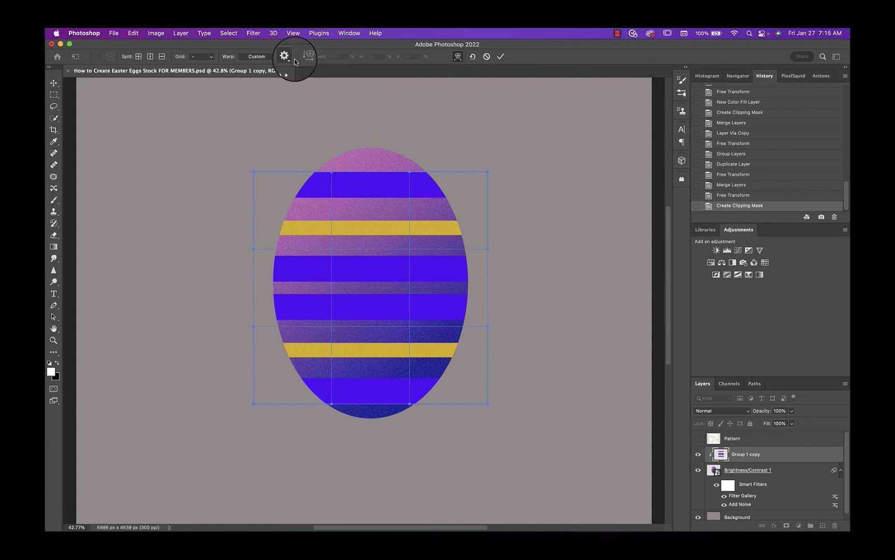
left_click(275, 58)
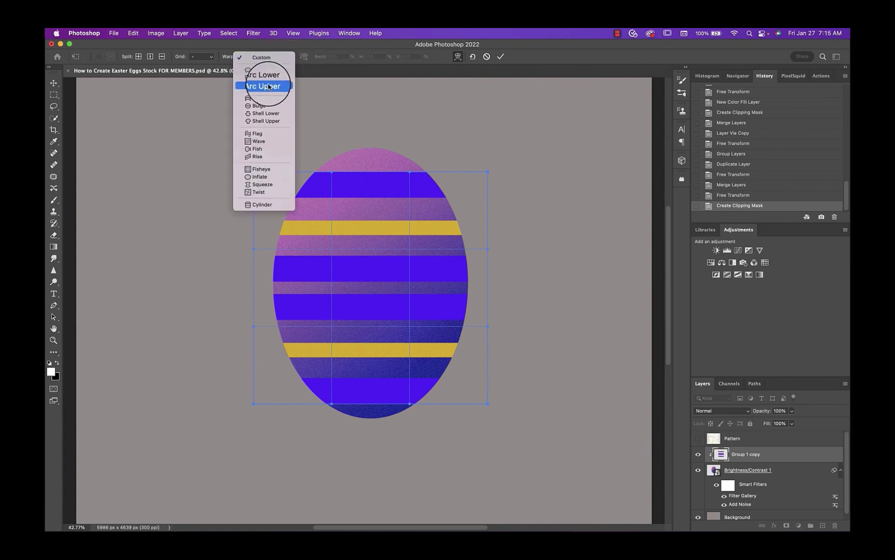
left_click(258, 106)
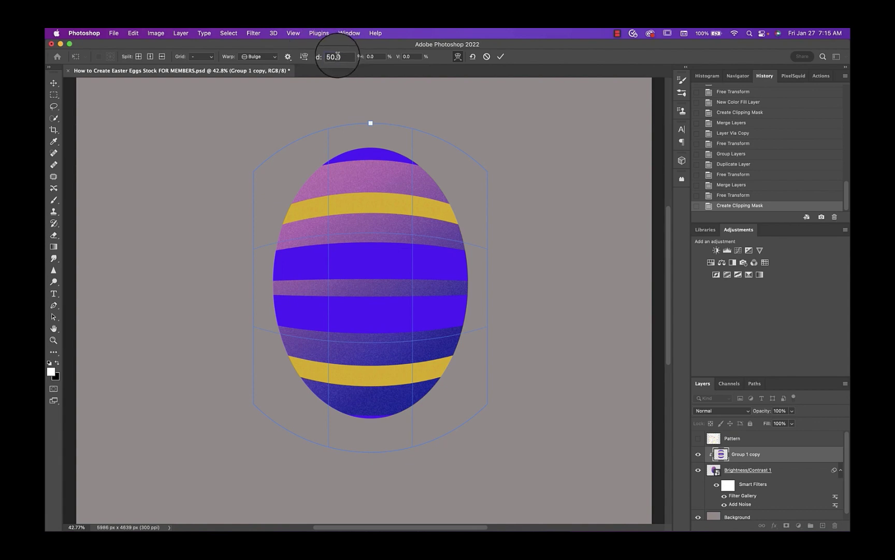
left_click_drag(330, 58, 178, 49)
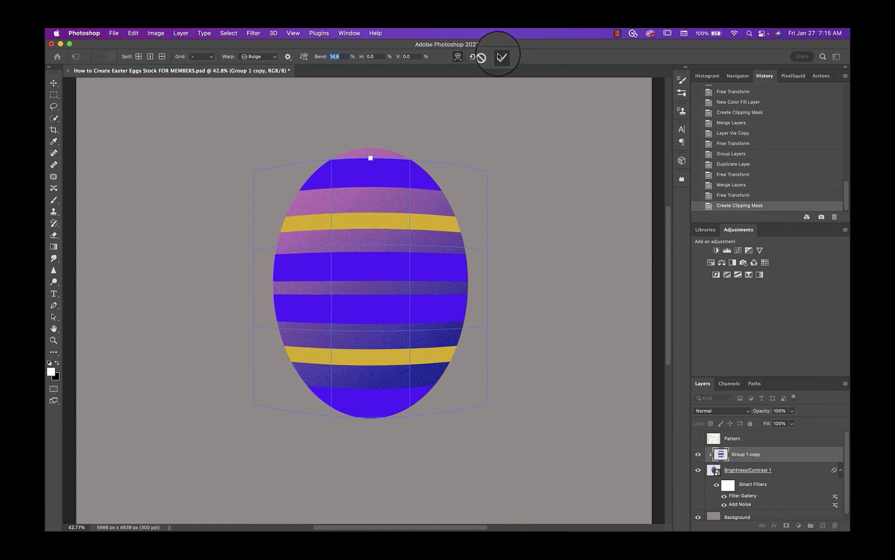
key("Return")
Step: Pull the stripes' bottom edge up to about 94% height
key("super+t")
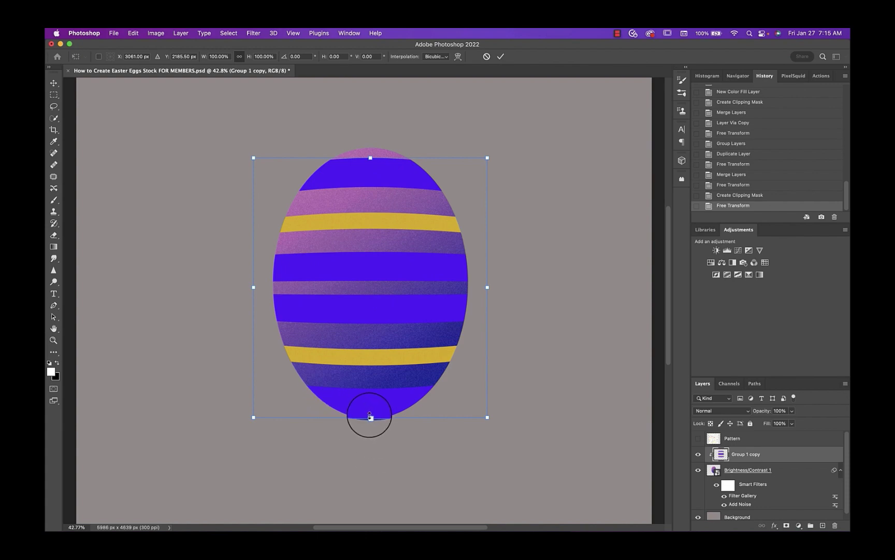
left_click_drag(370, 416, 370, 400)
left_click(500, 56)
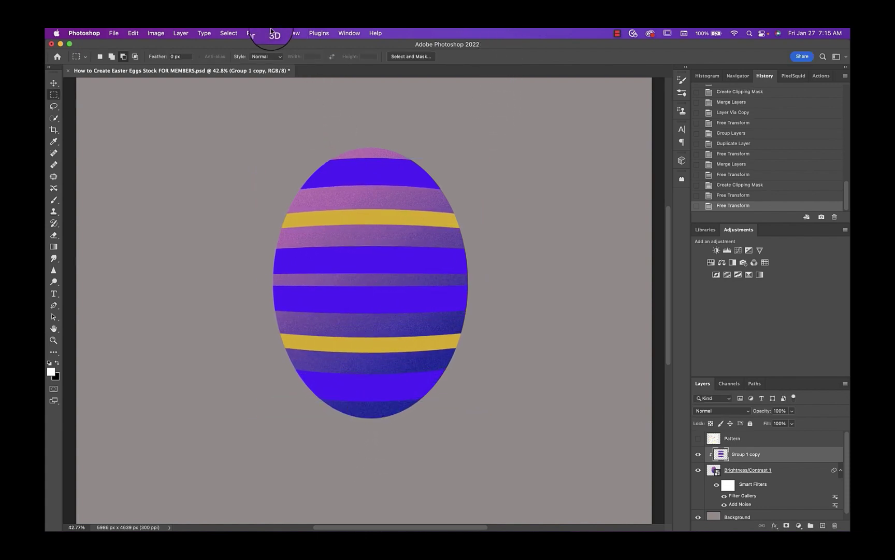
Step: Add 7.16% Gaussian monochromatic noise to the stripes
left_click(253, 33)
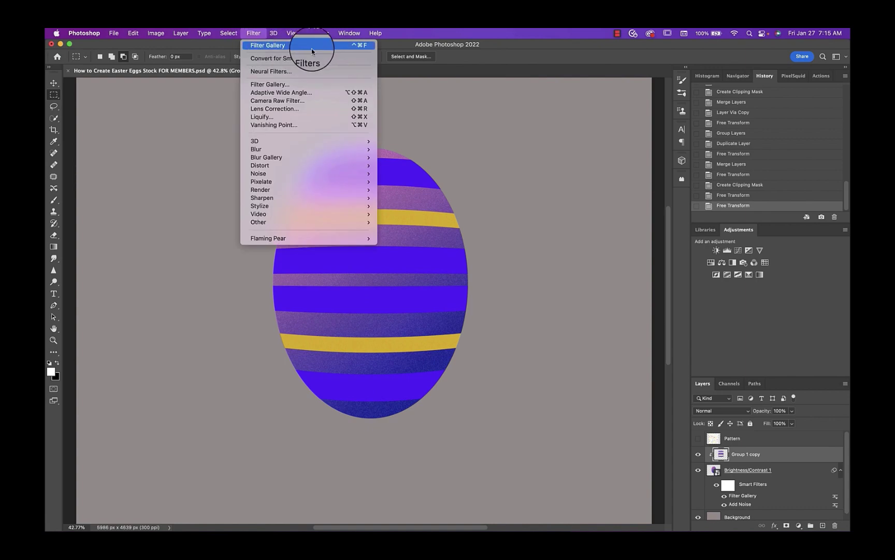
key("Escape")
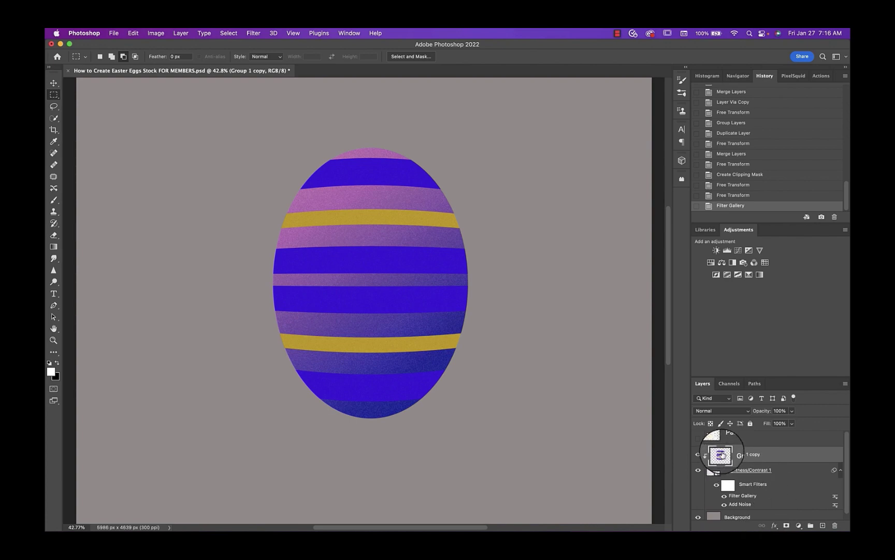
left_click(253, 33)
mouse_move(267, 160)
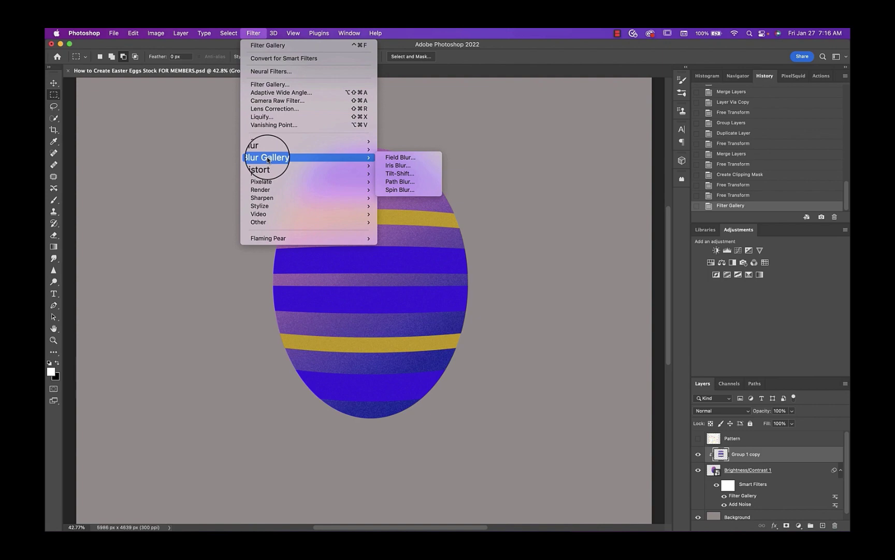
mouse_move(363, 173)
left_click(391, 173)
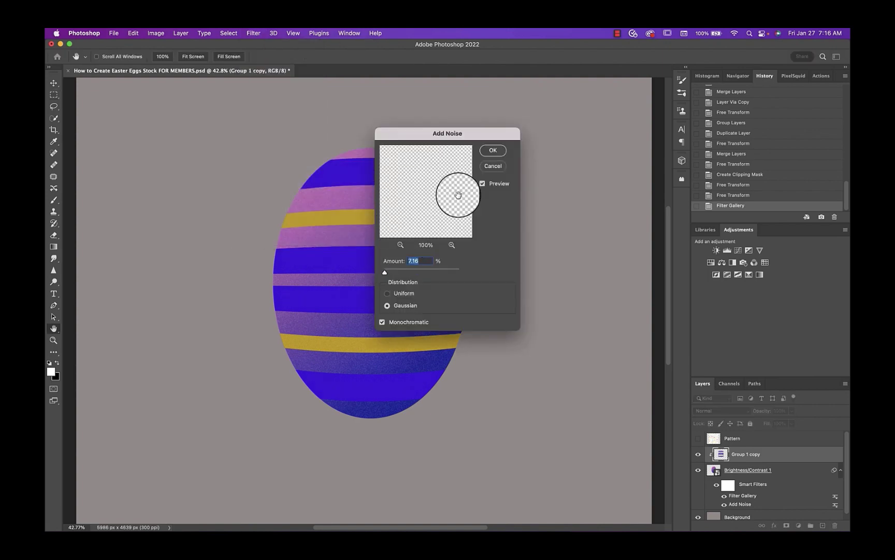
left_click(489, 151)
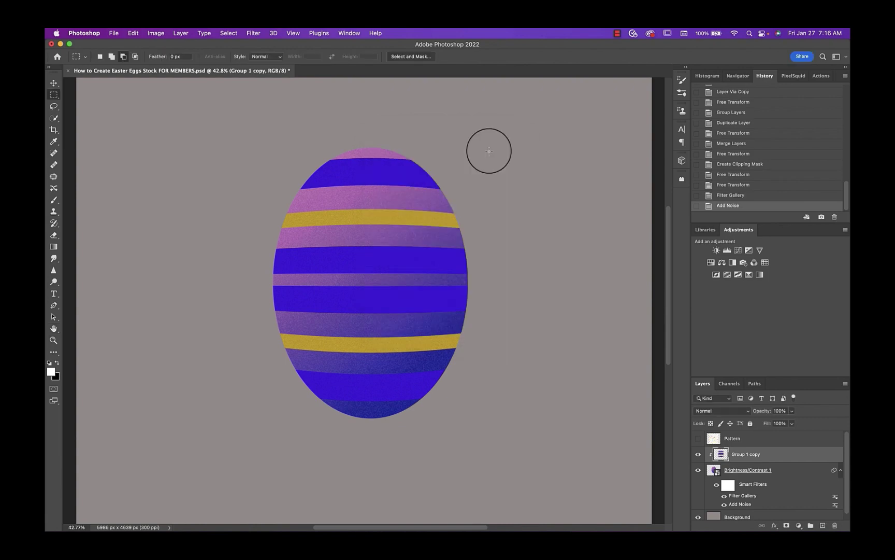
Step: Apply the Artistic Sponge texture from the Filter Gallery to the stripes
left_click(256, 35)
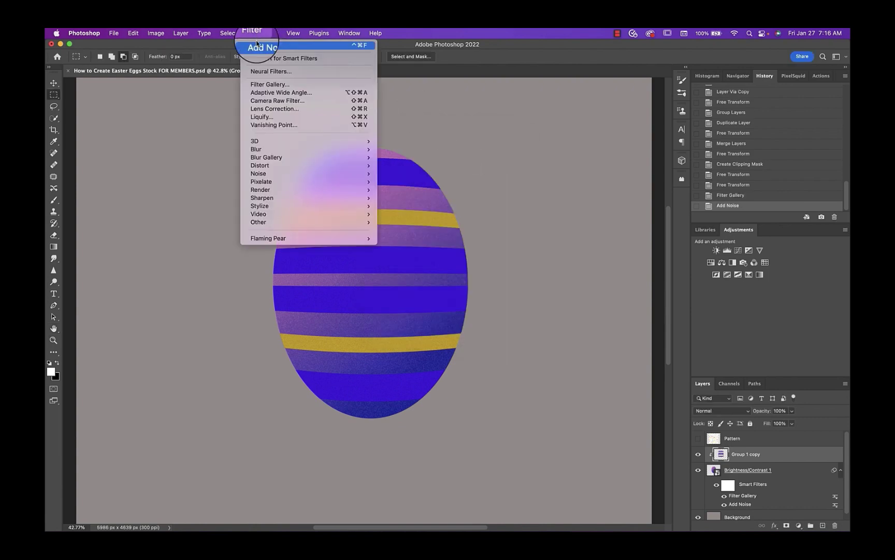
left_click(259, 84)
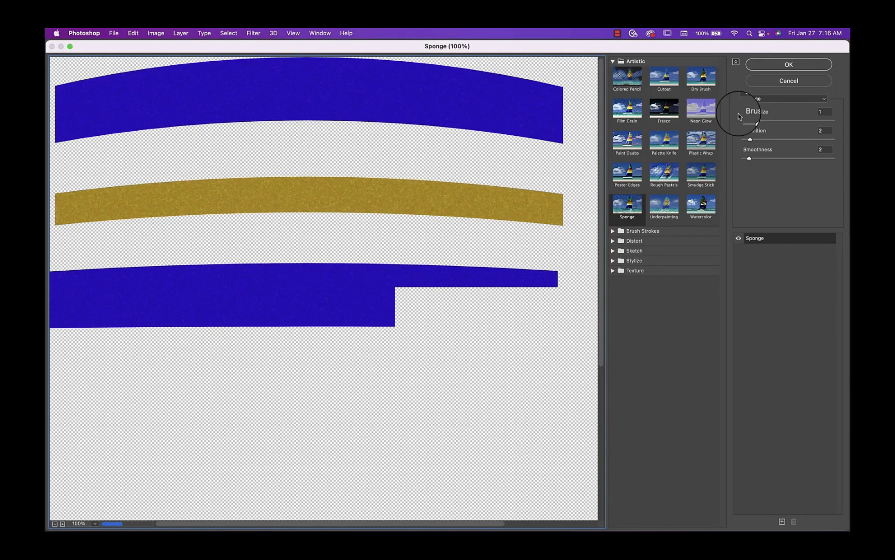
left_click(807, 65)
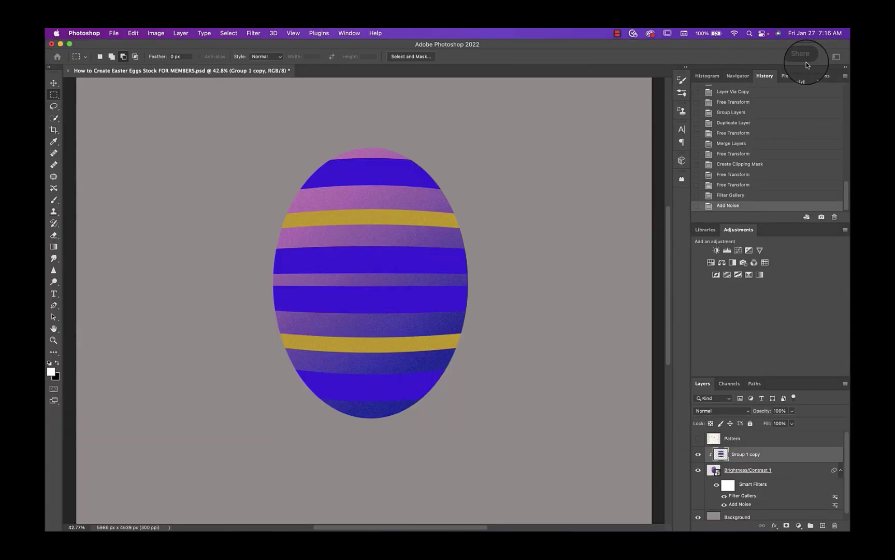
Step: Split the stripe layer's Blend If sliders: This Layer 0/47–165/255, Underlying 0/84–192/255
double_click(782, 456)
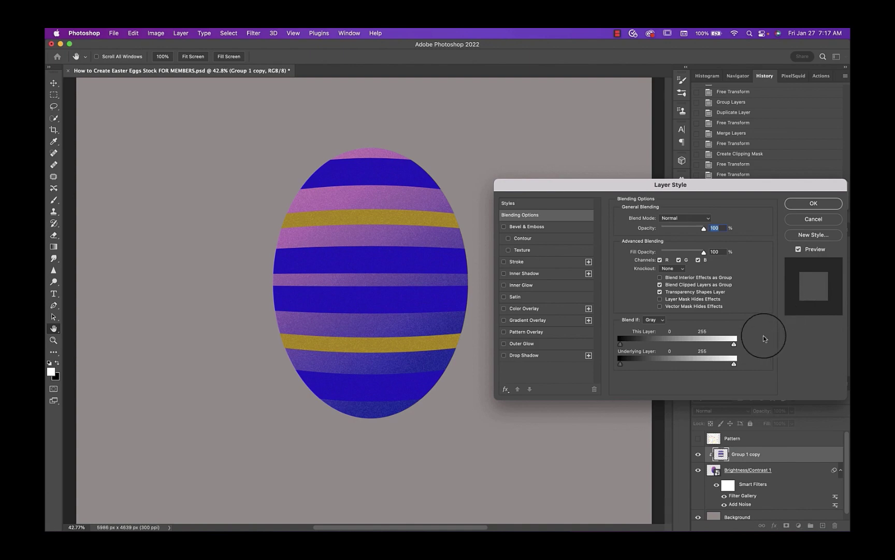
key("alt")
left_click_drag(623, 365, 657, 368)
key("alt")
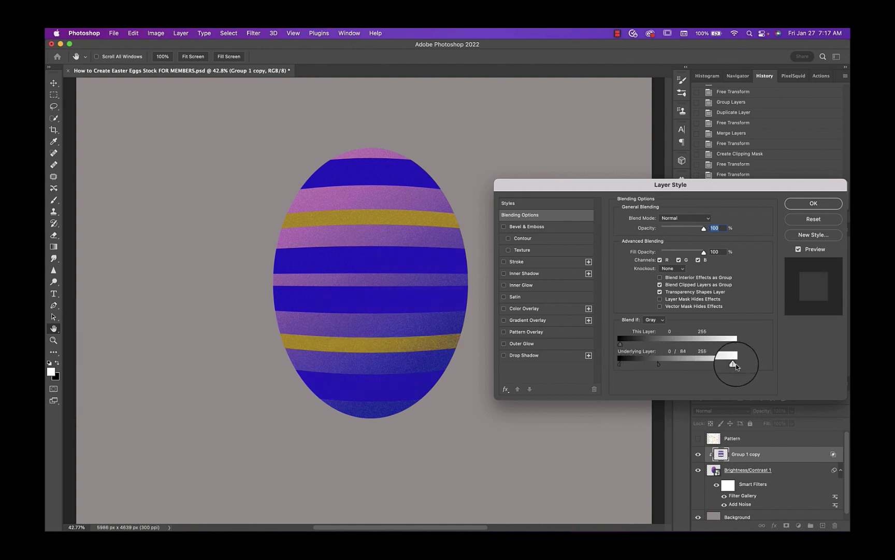
left_click_drag(734, 367, 706, 364)
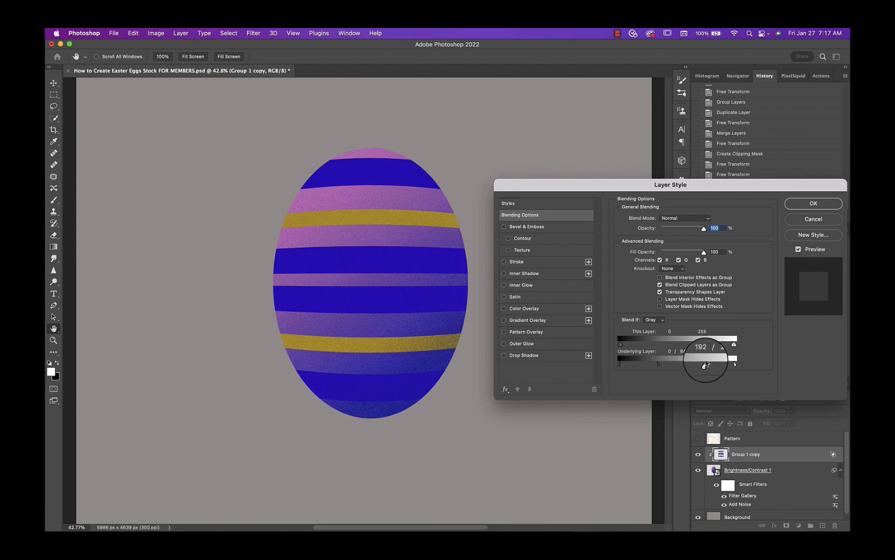
key("alt")
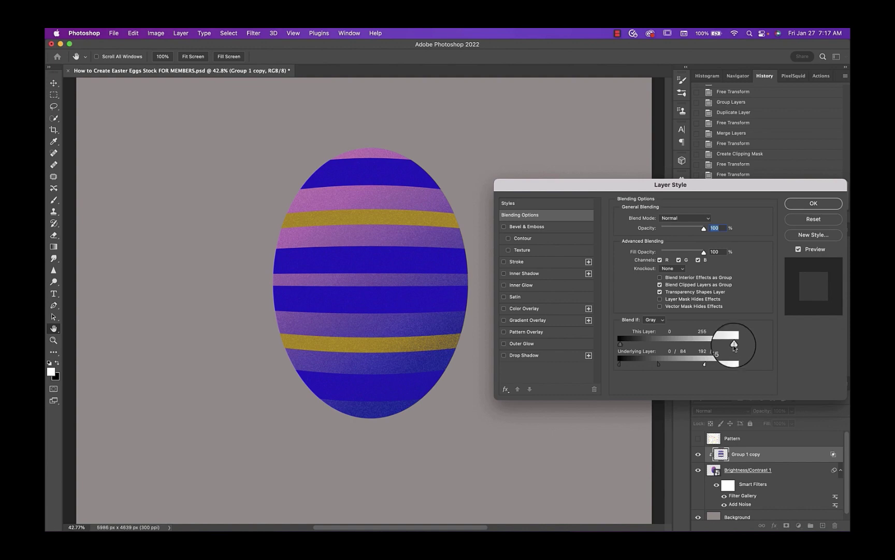
left_click_drag(734, 345, 693, 344)
left_click_drag(620, 343, 642, 345)
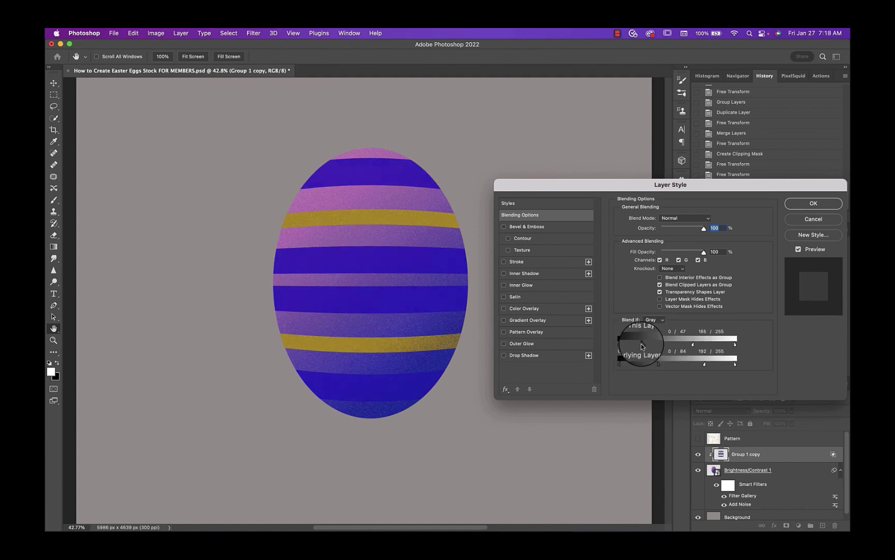
left_click(813, 204)
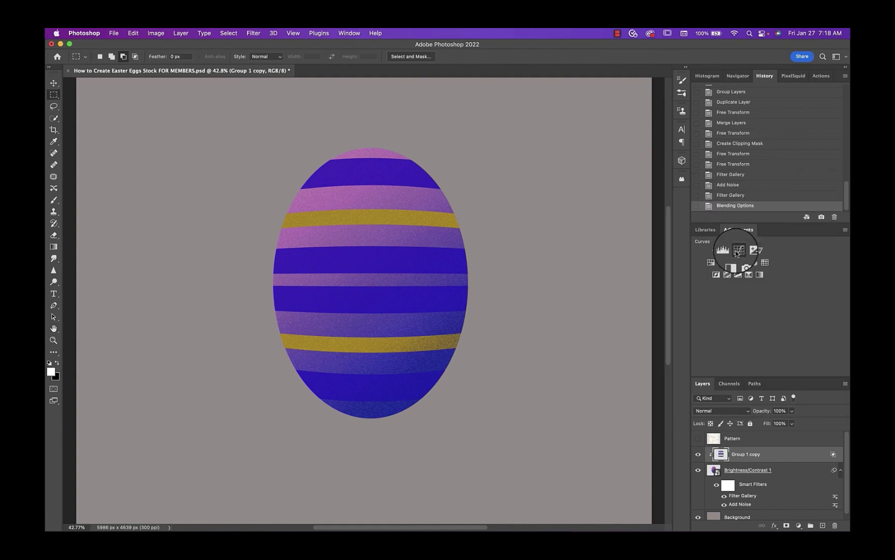
Step: Add a clipped Curves layer that brightens, raising Input 102 to Output 183
left_click(738, 252)
left_click(454, 374)
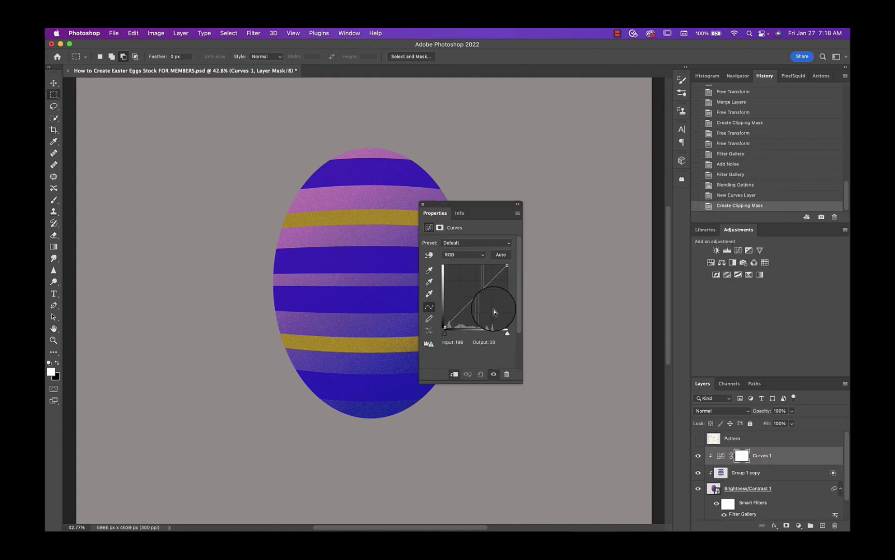
left_click_drag(469, 302, 469, 283)
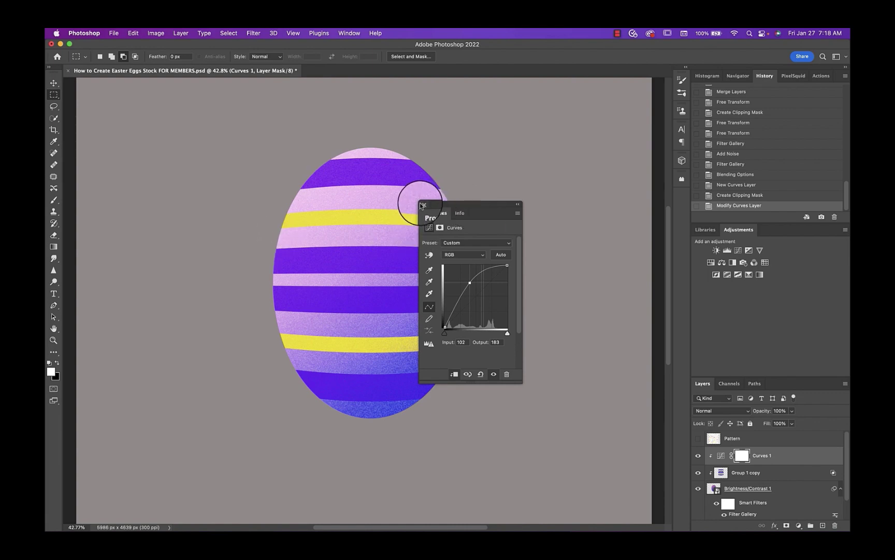
left_click(421, 204)
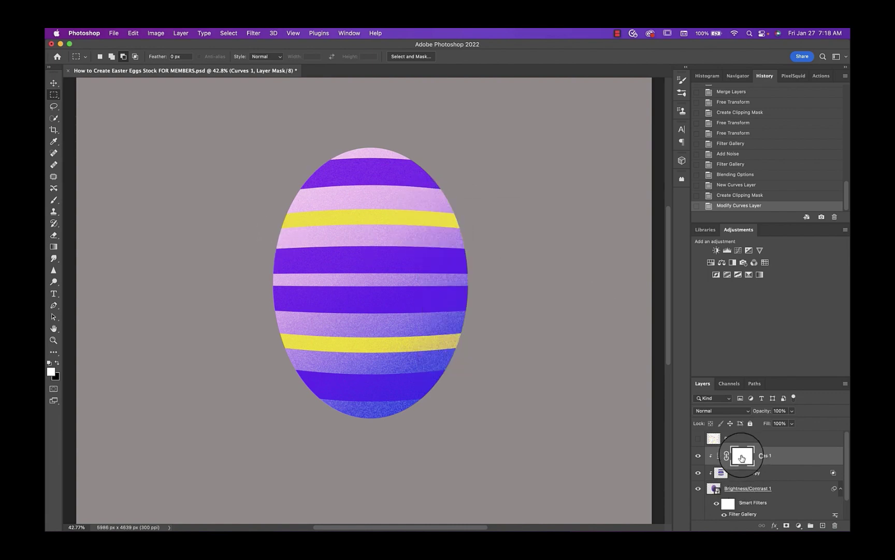
Step: Invert the curves mask and brush the brightening onto the egg's upper-left area
key("super+i")
key("b")
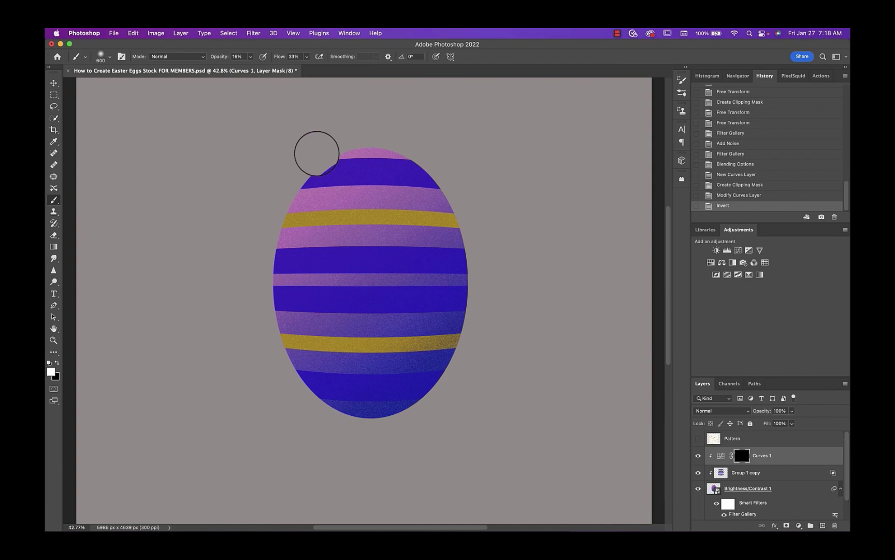
mouse_move(304, 161)
left_mouse_down()
mouse_move(300, 201)
mouse_move(370, 222)
left_mouse_up()
mouse_move(366, 173)
left_mouse_down()
mouse_move(286, 217)
mouse_move(269, 286)
mouse_move(342, 184)
mouse_move(349, 271)
left_mouse_up()
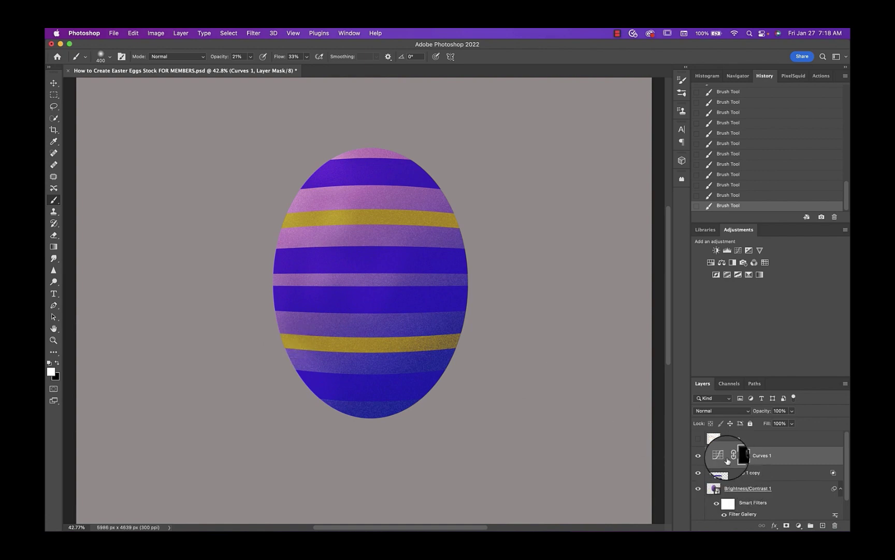
Step: Add a second clipped Curves layer that darkens, and invert its mask
left_click(738, 250)
left_click(454, 374)
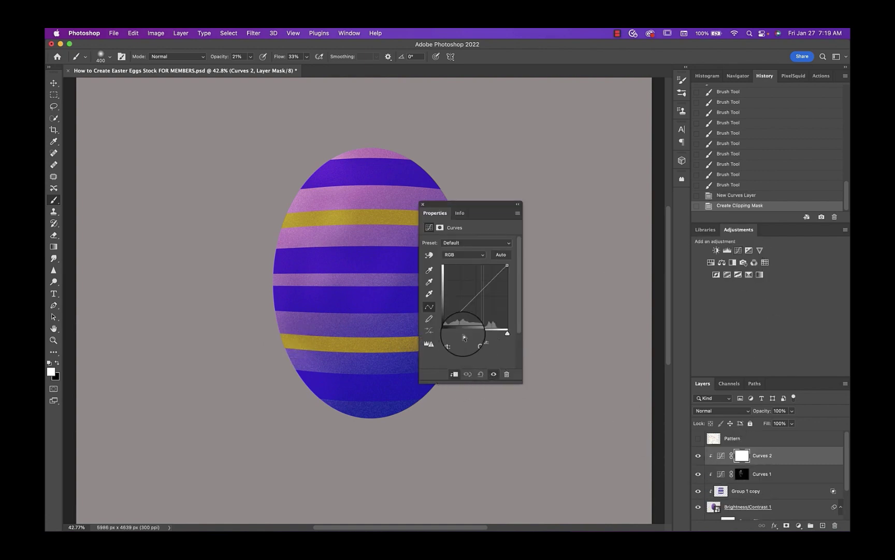
left_click_drag(478, 296, 480, 299)
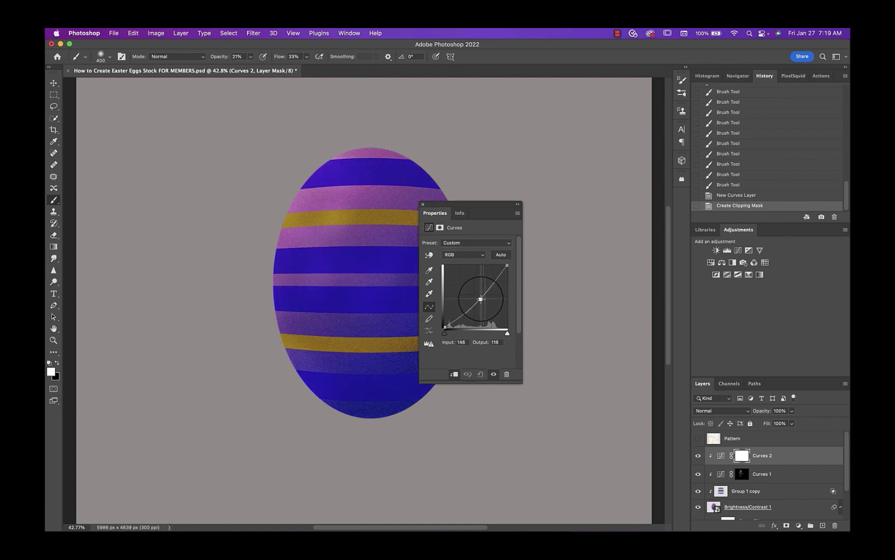
left_click(423, 204)
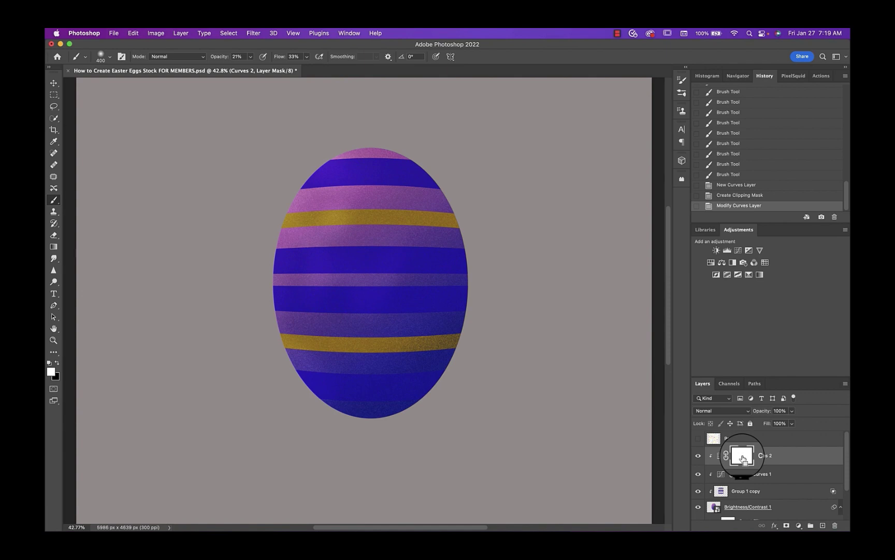
key("super+i")
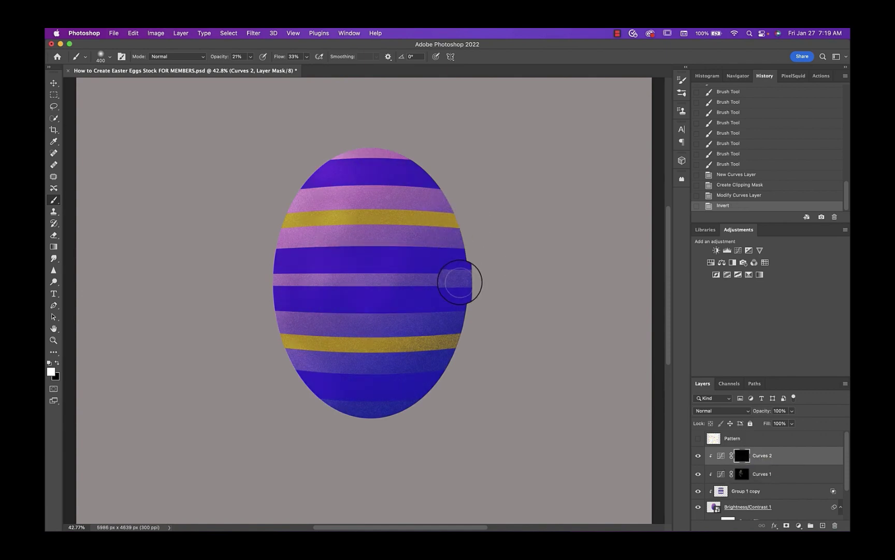
Step: Brush the darkening along the egg's right and lower edge at 100%, then 61% opacity
left_click_drag(250, 56, 259, 60)
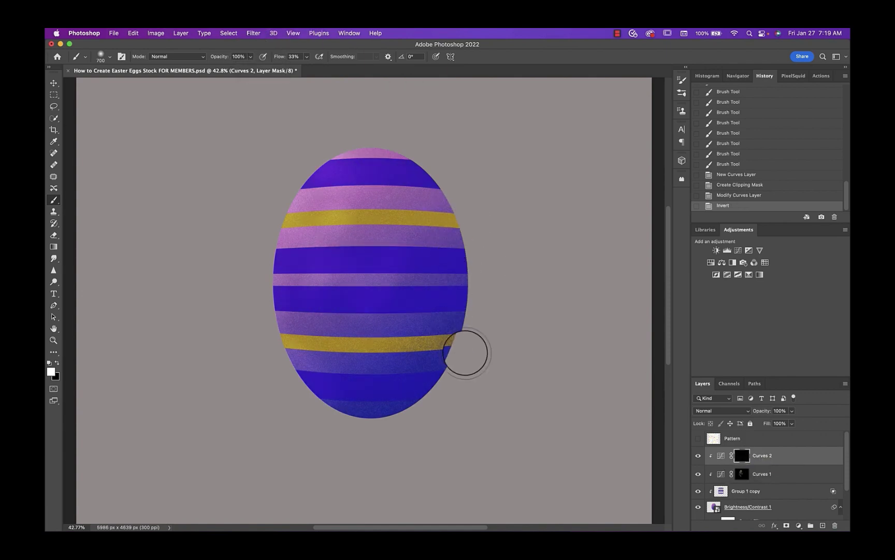
mouse_move(464, 352)
left_mouse_down()
mouse_move(492, 236)
mouse_move(448, 183)
left_mouse_up()
left_click_drag(251, 57, 233, 67)
mouse_move(438, 261)
left_mouse_down()
mouse_move(423, 248)
mouse_move(426, 266)
left_mouse_up()
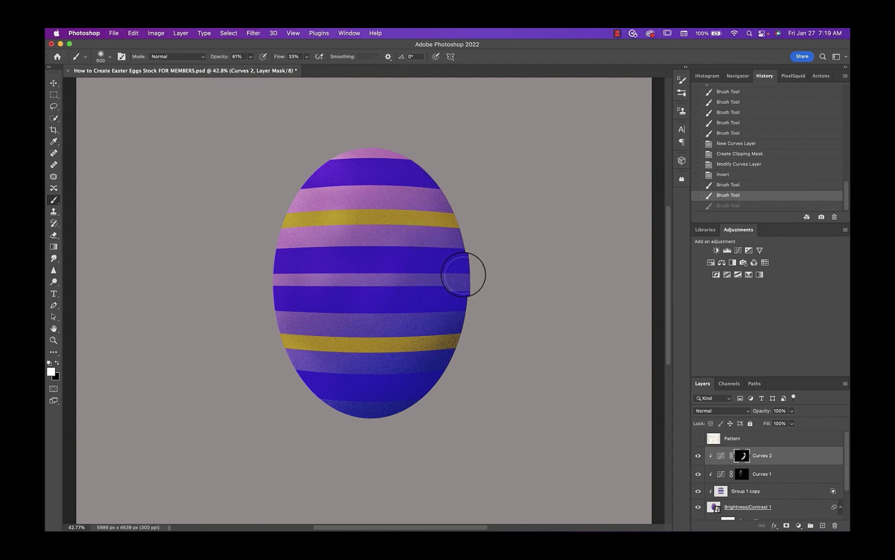
key("bracketright")
key("bracketright")
key("bracketright")
key("bracketright")
key("bracketright")
key("bracketright")
left_click(430, 291)
left_click(426, 260)
left_click(420, 311)
left_click(410, 375)
left_click(480, 395)
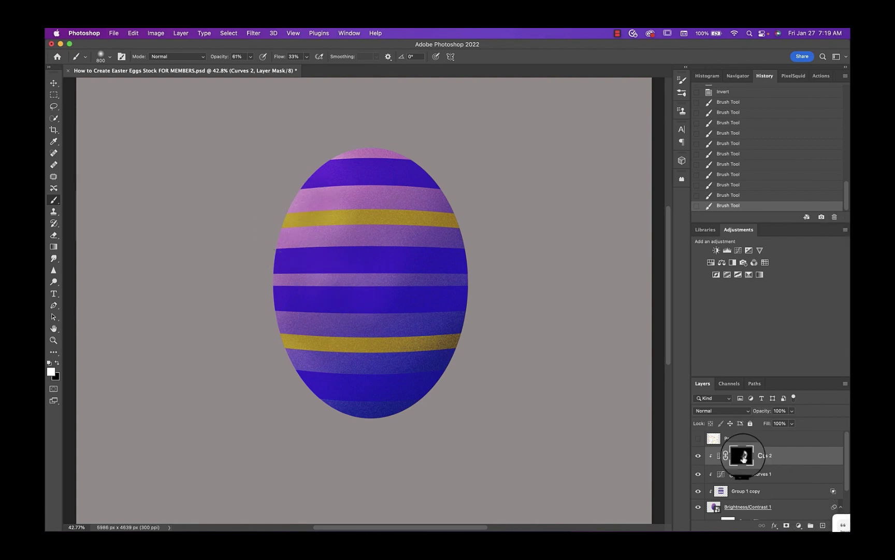
Step: Feather both curves masks in Select and Mask, Curves 1 by 123.7 px
double_click(744, 456)
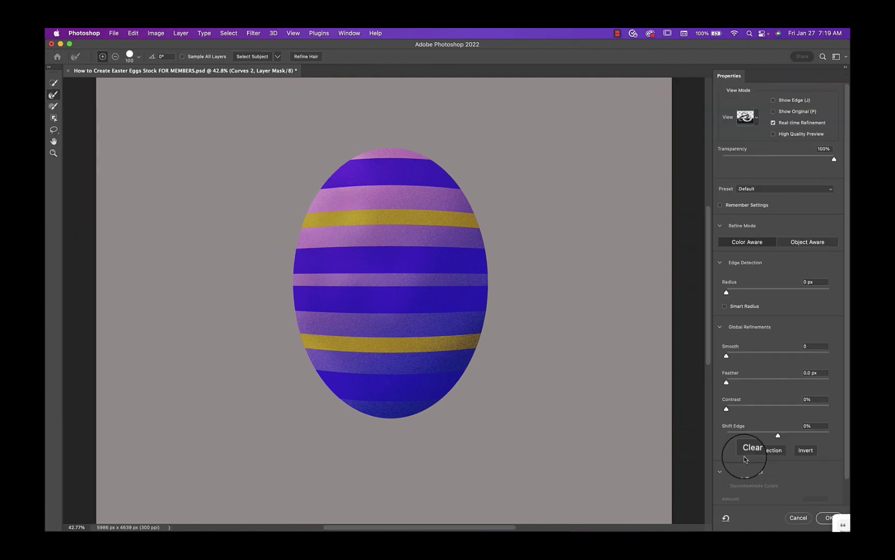
left_click(748, 383)
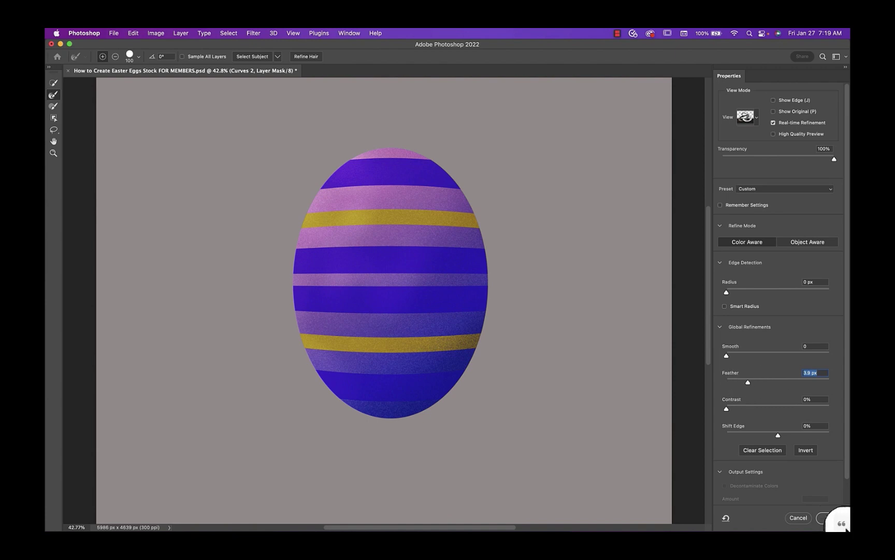
left_click(826, 520)
double_click(744, 473)
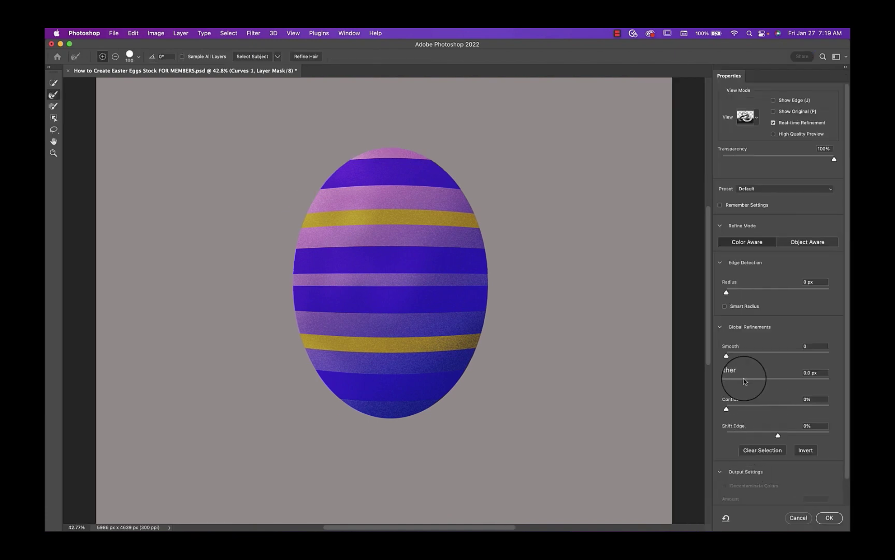
left_click(828, 517)
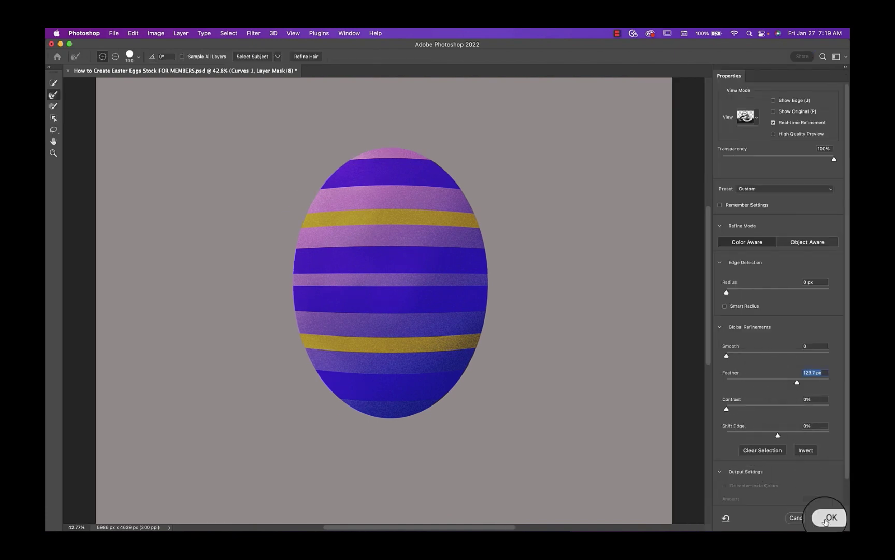
Step: Paint more brightening onto the egg and unlink the Curves 1 mask from its layer
left_click(331, 310)
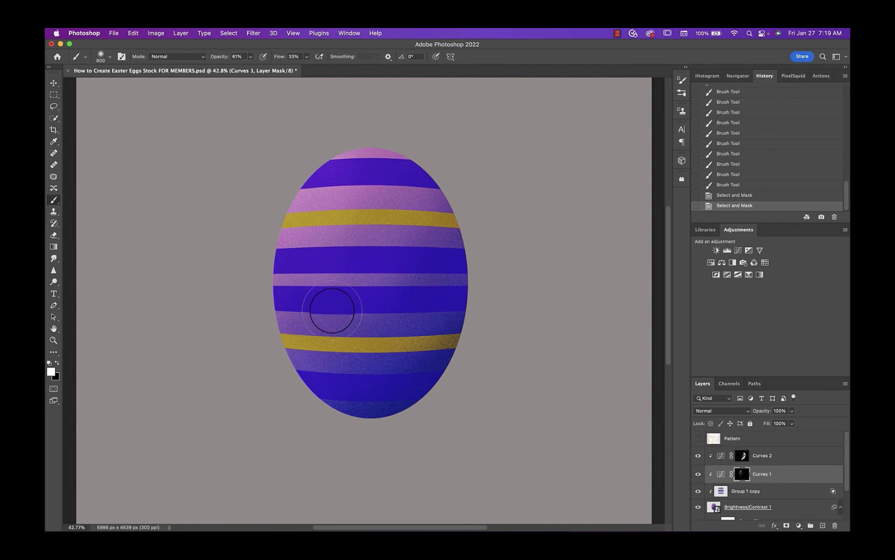
left_click(346, 249)
left_click(286, 289)
left_click(385, 351)
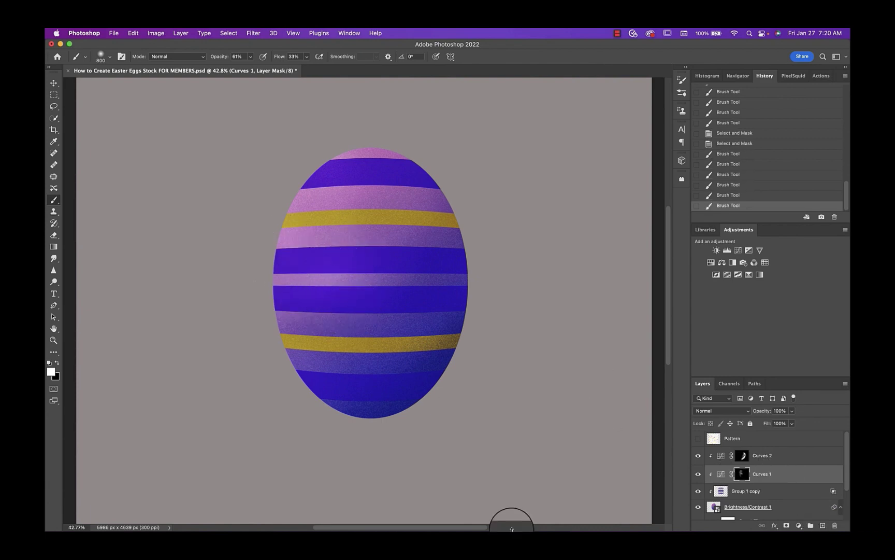
left_click(731, 473)
left_click(721, 492)
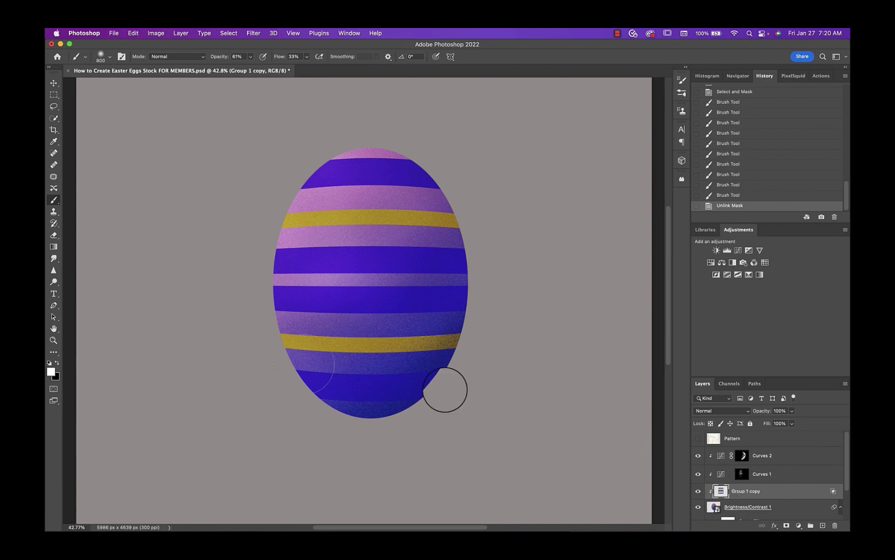
Step: Apply a Wave distortion filter to turn the stripes into zigzag waves
left_click(285, 58)
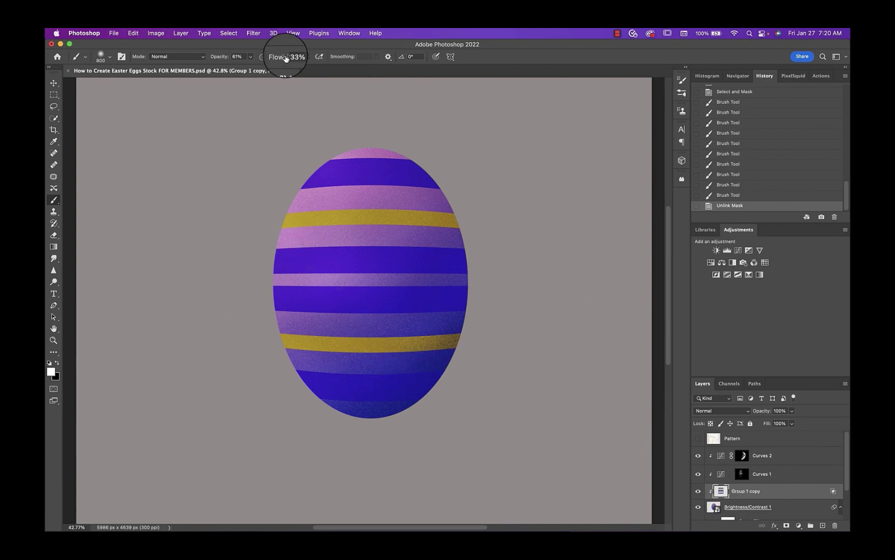
left_click(253, 34)
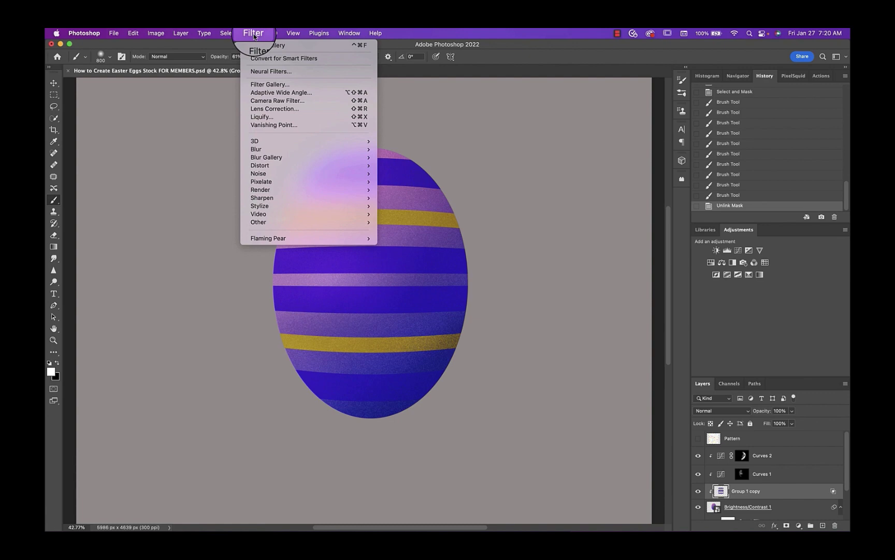
mouse_move(262, 168)
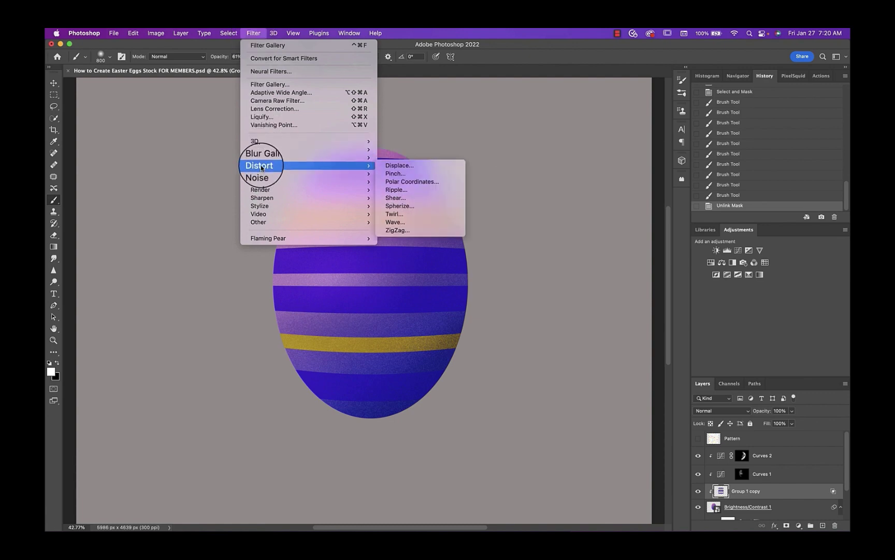
left_click(406, 222)
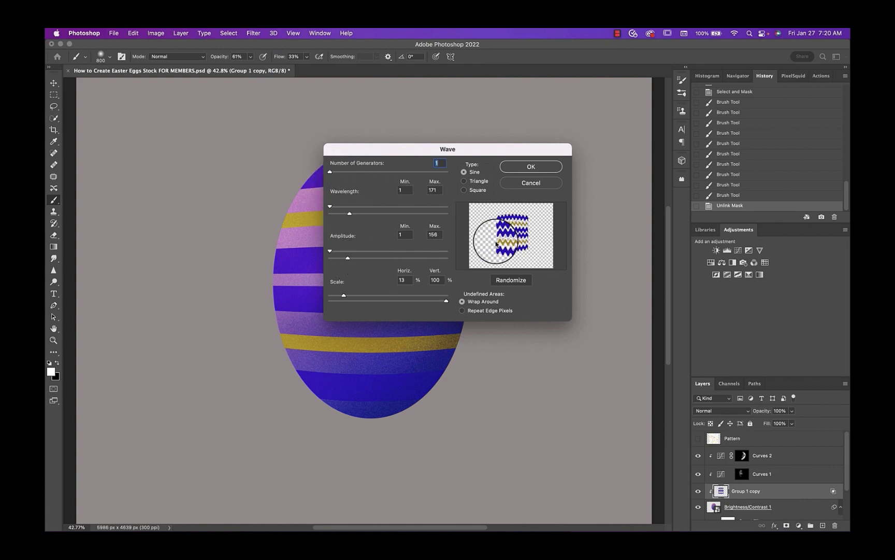
left_click(529, 167)
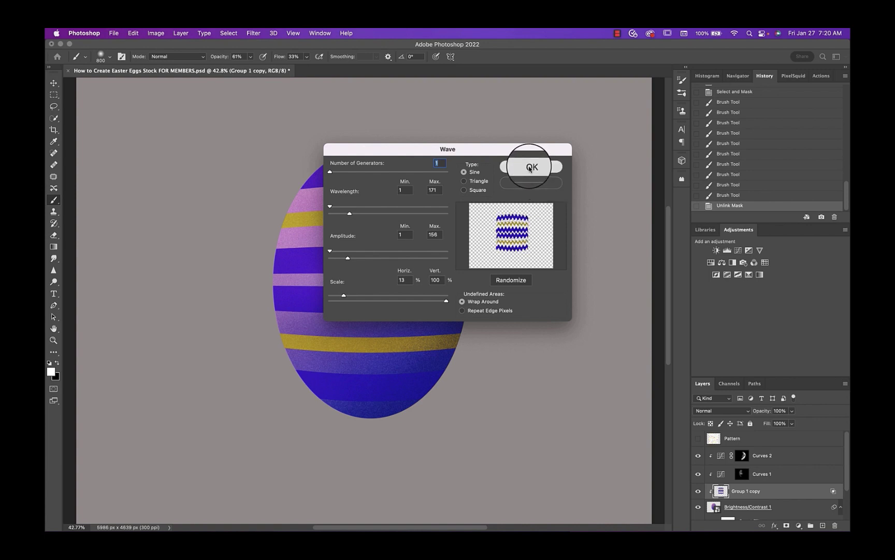
Step: Scale the wavy stripes to about 90.66% height from the top and bottom
key("super+t")
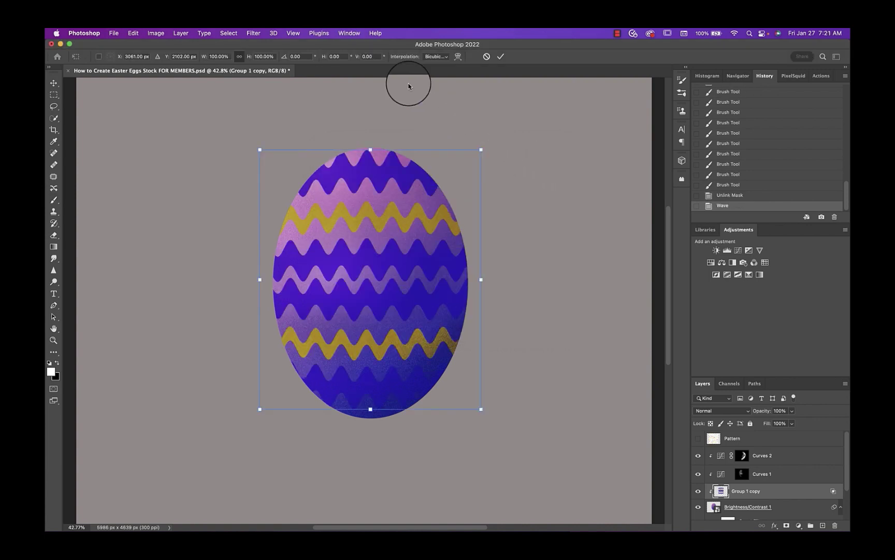
left_click_drag(370, 149, 370, 168)
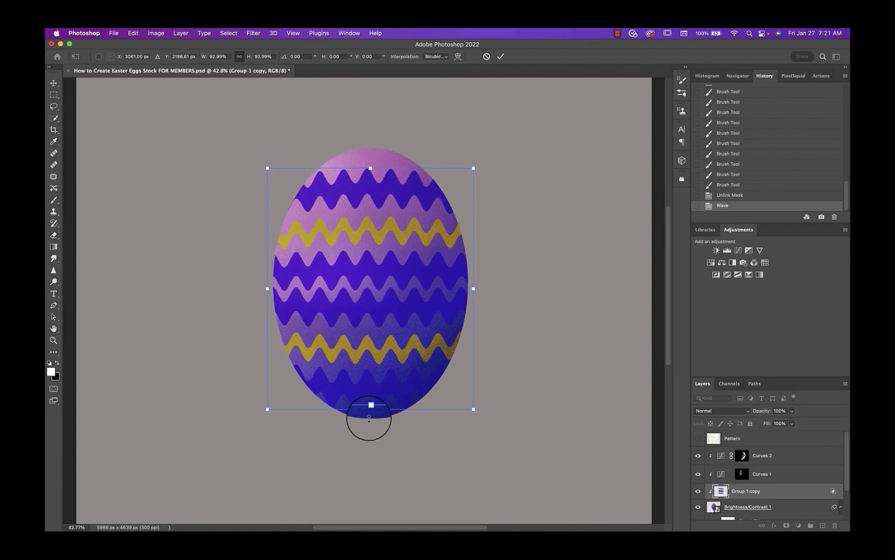
left_click_drag(370, 409, 370, 400)
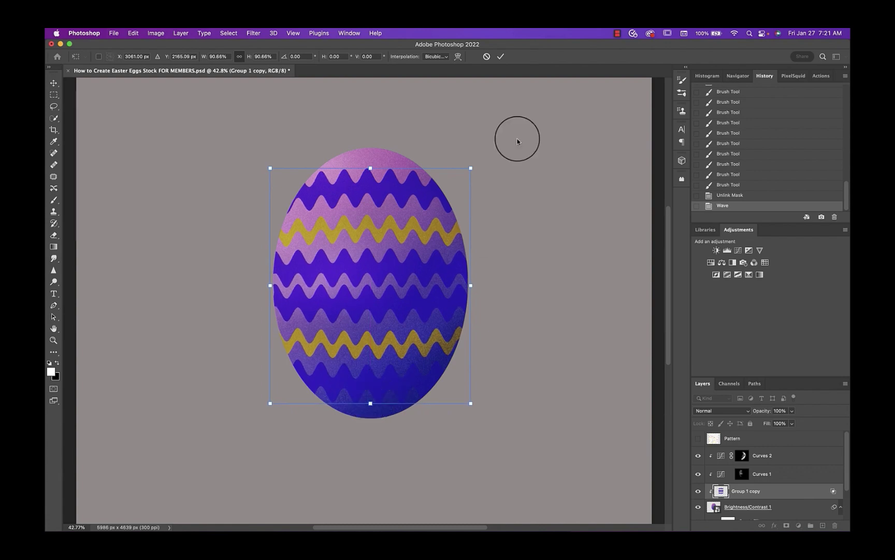
left_click(500, 56)
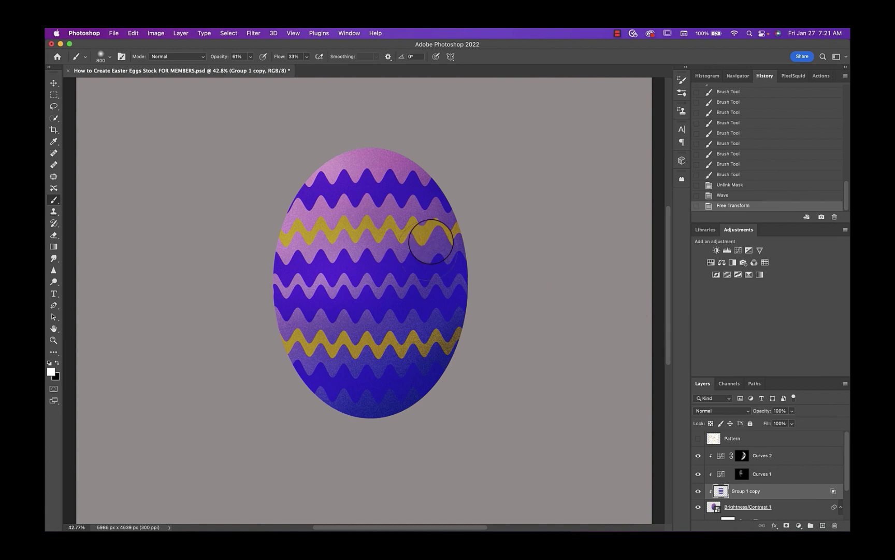
Step: Delete the Curves 2, Curves 1 and Group 1 copy layers
left_click(731, 456)
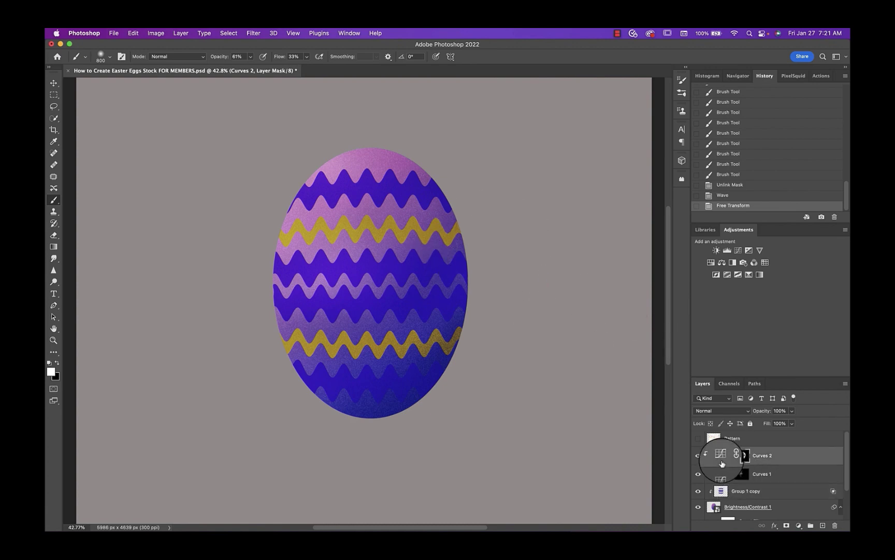
scroll(721, 450, "down", 1)
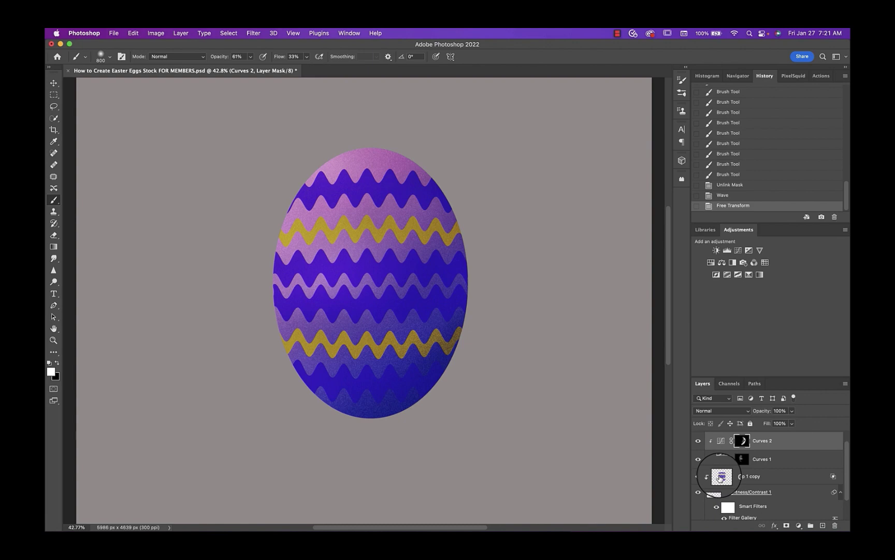
left_click(721, 477, "shift")
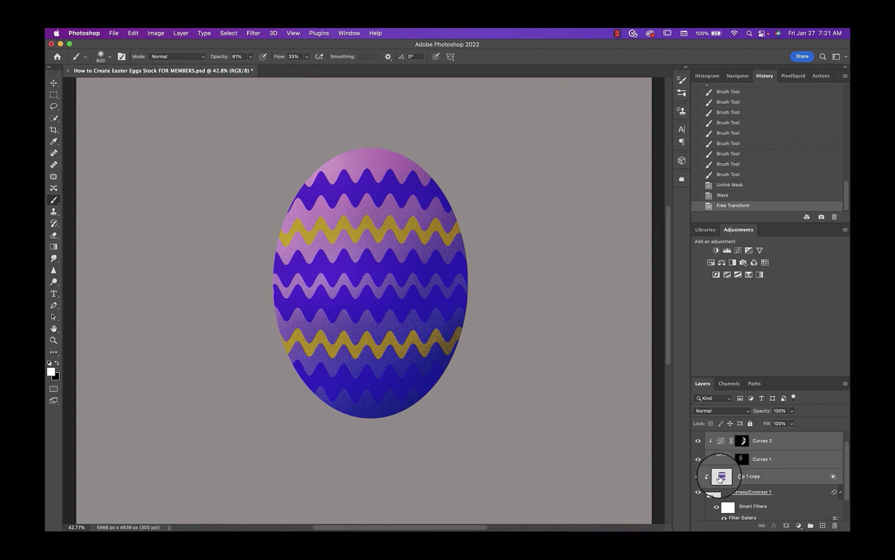
key("BackSpace")
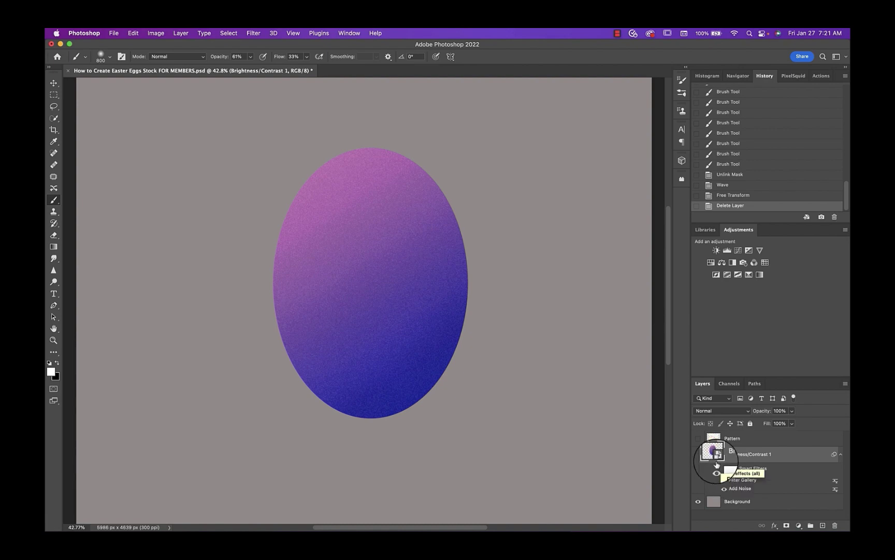
Step: Show the floral Pattern layer and clip it to the egg
left_click(698, 440)
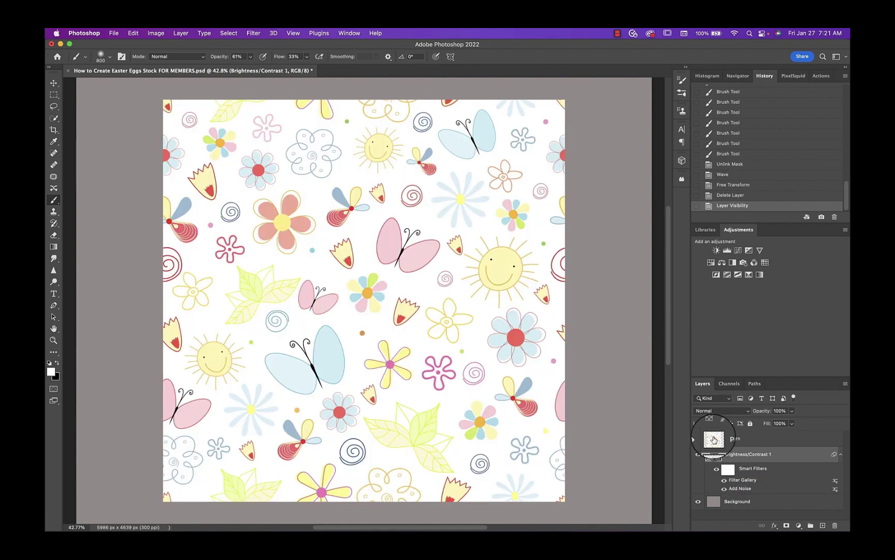
left_click(714, 440)
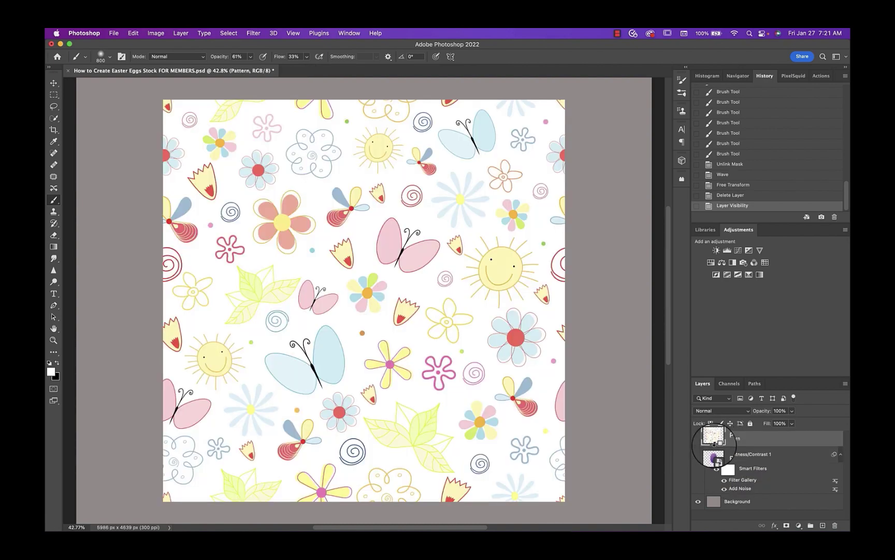
left_click(715, 444, "alt")
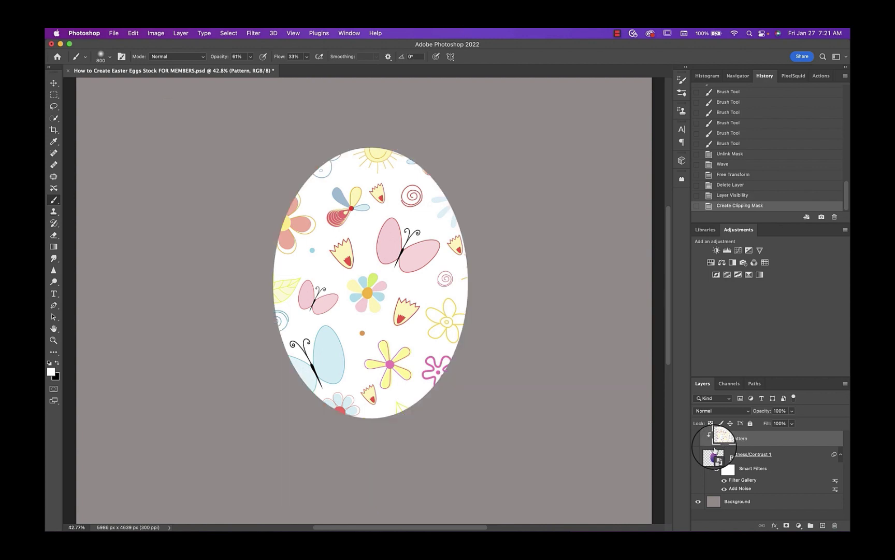
left_click(708, 412)
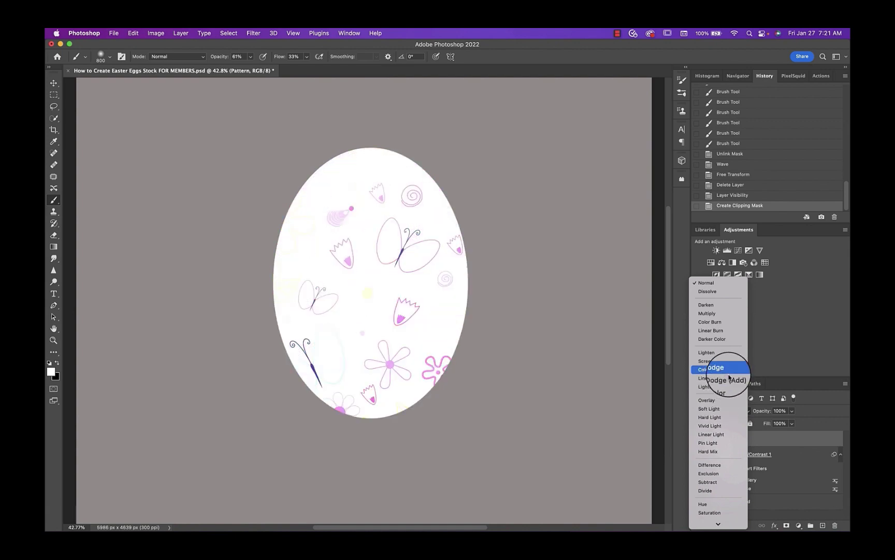
Step: Set the Pattern layer to Color Burn, with split Blend If sliders at This Layer 201/255 and Underlying 0/44
left_click(715, 324)
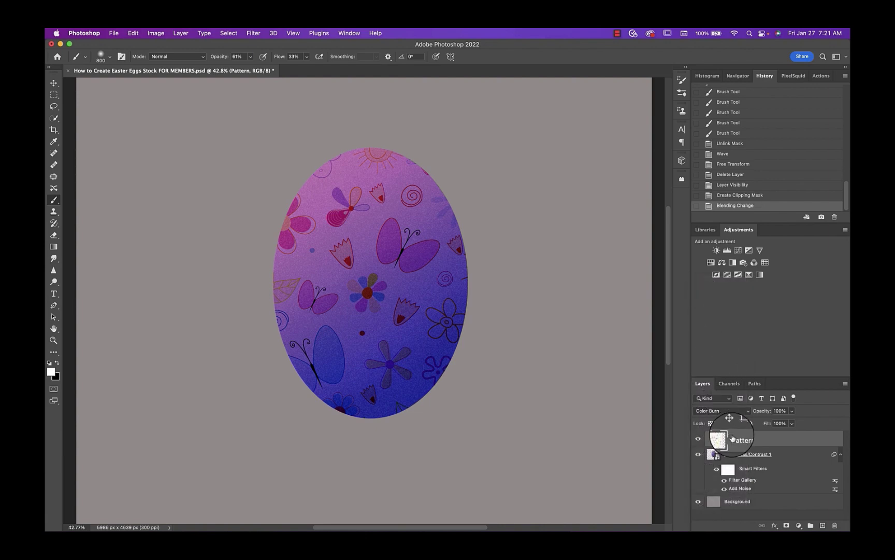
double_click(775, 444)
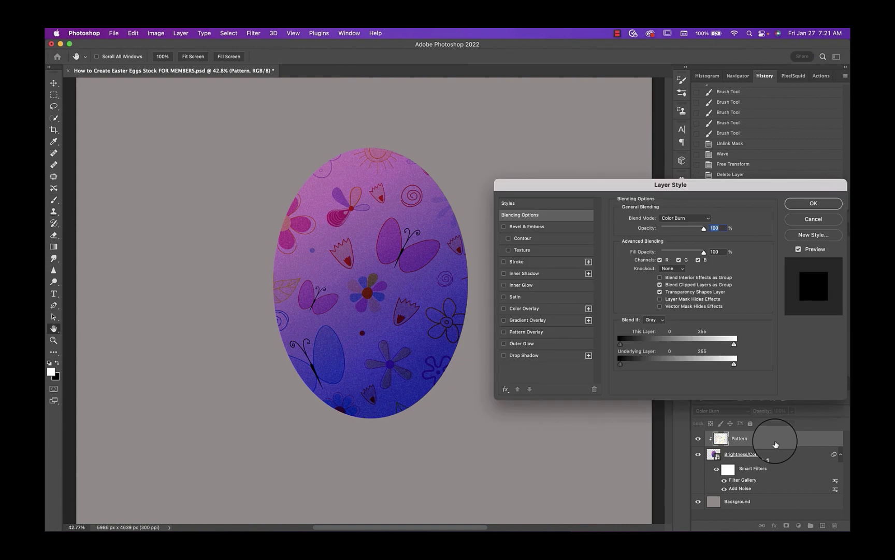
key("alt")
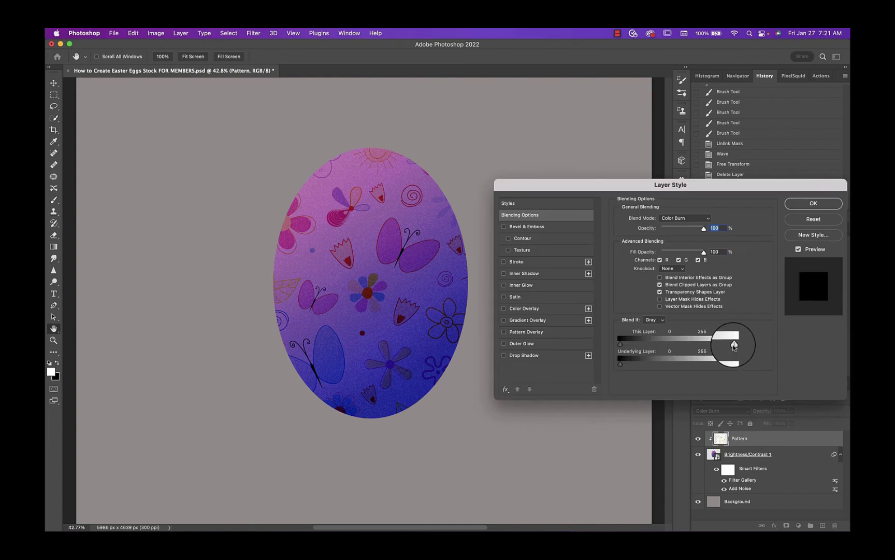
left_click_drag(733, 347, 689, 365)
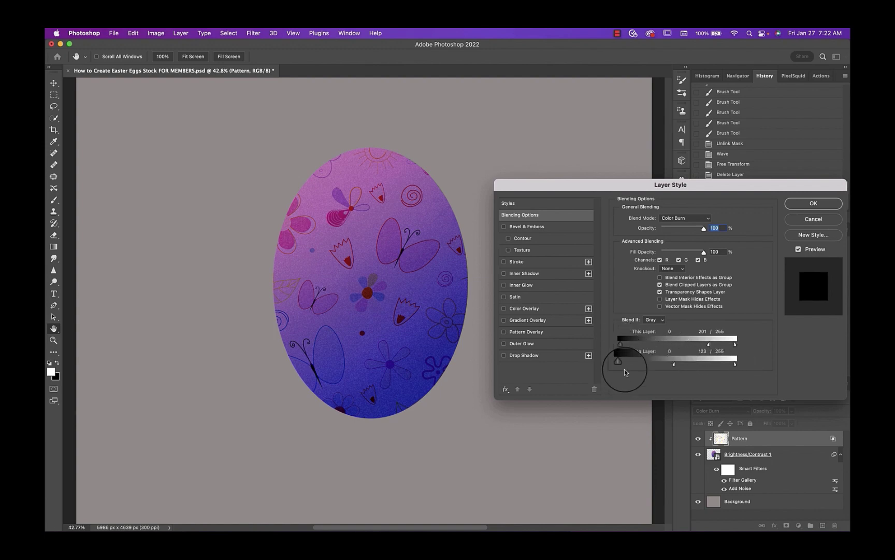
left_click_drag(619, 363, 642, 364)
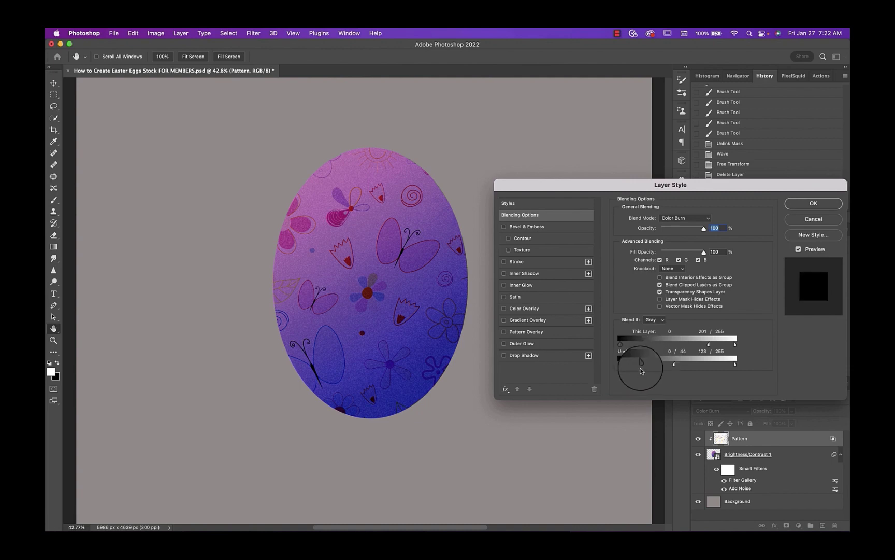
left_click(806, 204)
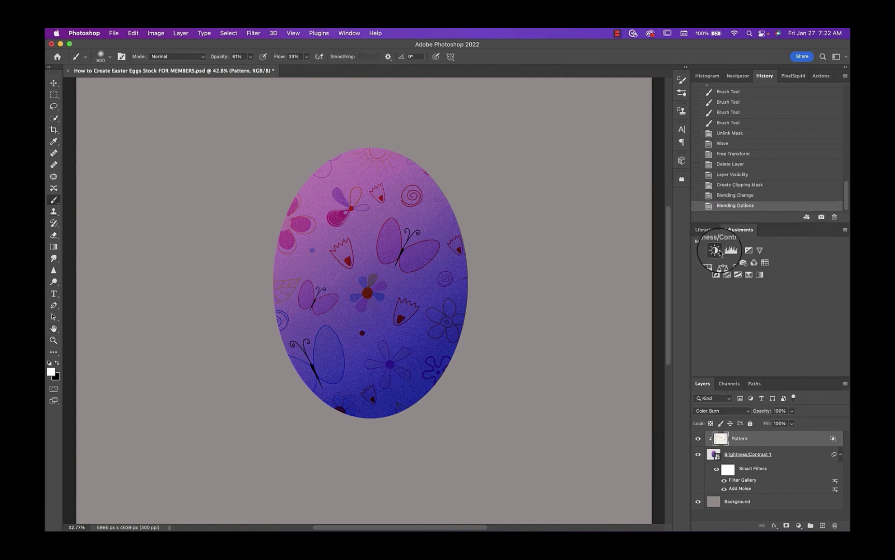
Step: Add a clipped Brightness/Contrast adjustment with Brightness at -48 to darken the egg
left_click(718, 252)
left_click(454, 374)
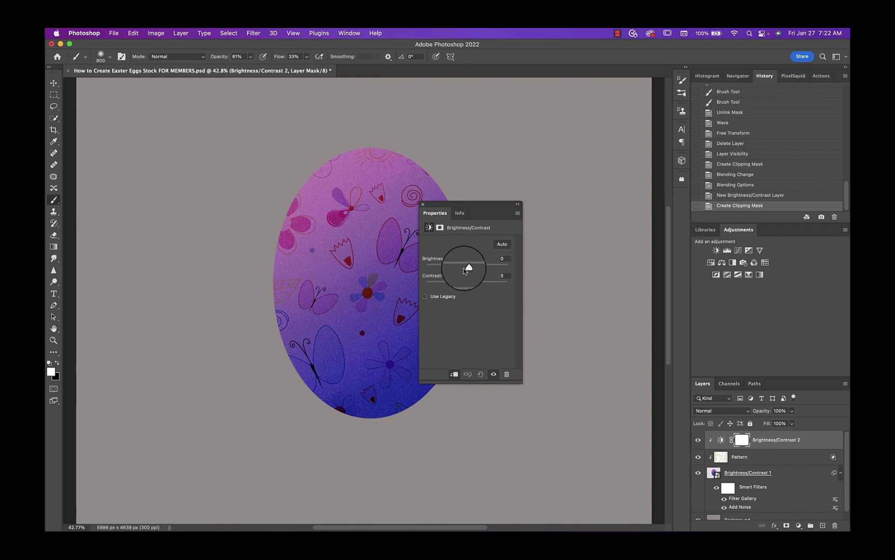
left_click_drag(465, 270, 450, 270)
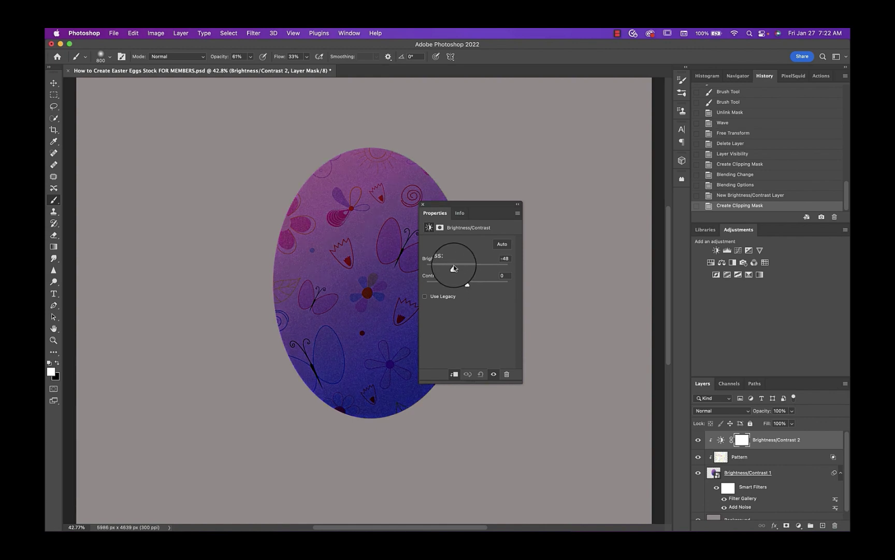
left_click(422, 203)
Step: Paint black on the adjustment's mask so the egg's top-left stays light
left_click(743, 441)
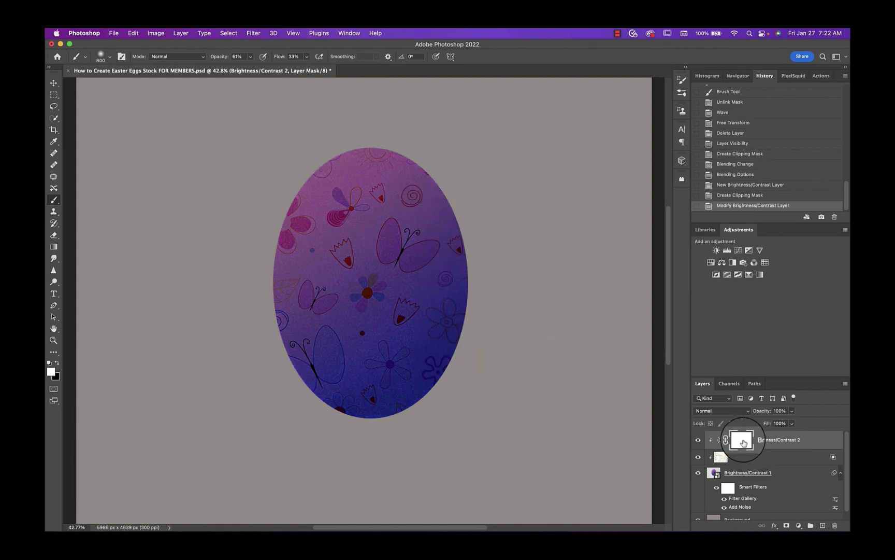
key("x")
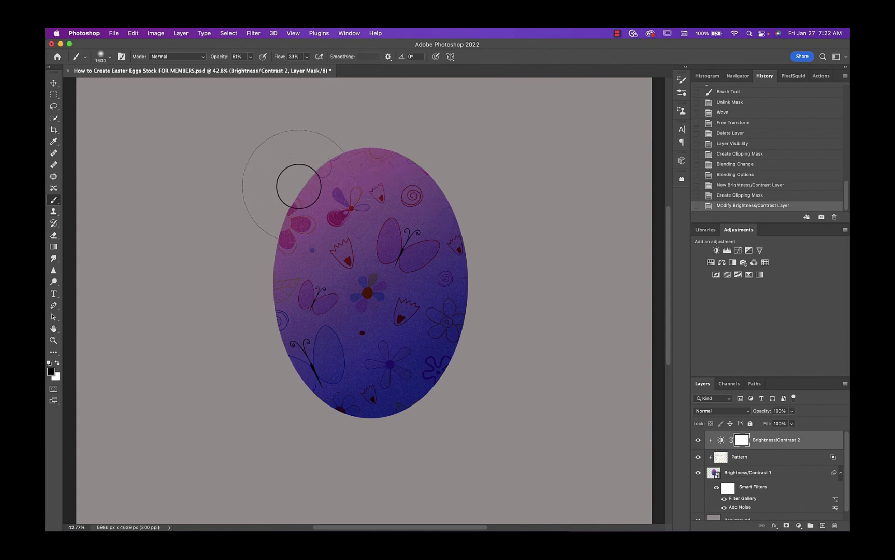
mouse_move(298, 187)
left_mouse_down()
mouse_move(306, 164)
mouse_move(290, 171)
mouse_move(344, 256)
left_mouse_up()
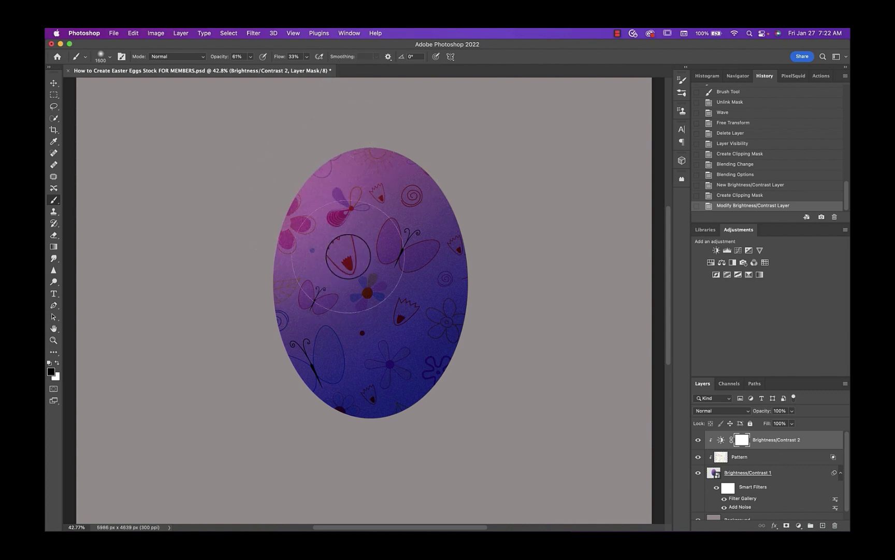
left_click_drag(251, 56, 308, 71)
Step: Refine the top-left light patch with a smaller brush, then add 7.16% noise to the Pattern layer
key("bracketleft")
key("bracketleft")
key("bracketleft")
key("bracketleft")
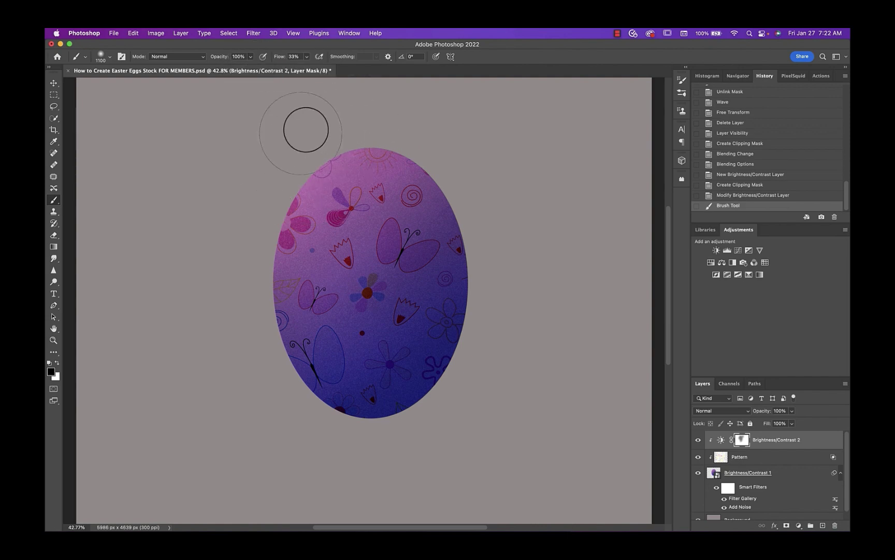
mouse_move(306, 128)
left_mouse_down()
mouse_move(296, 165)
mouse_move(300, 149)
mouse_move(284, 174)
left_mouse_up()
left_click(721, 457)
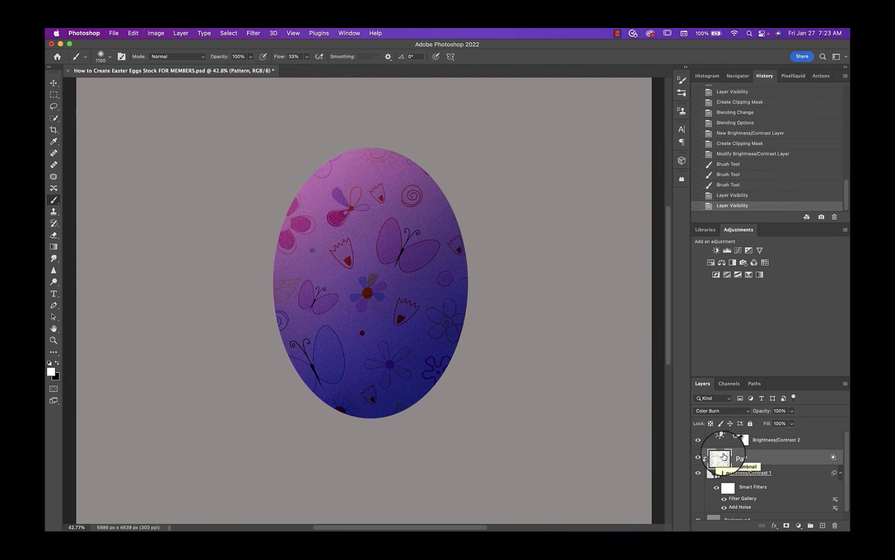
left_click(253, 34)
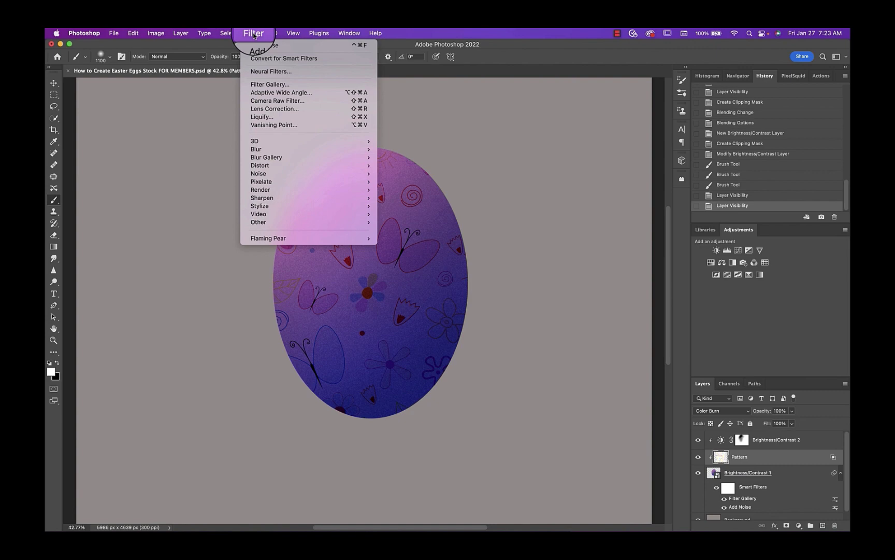
mouse_move(249, 175)
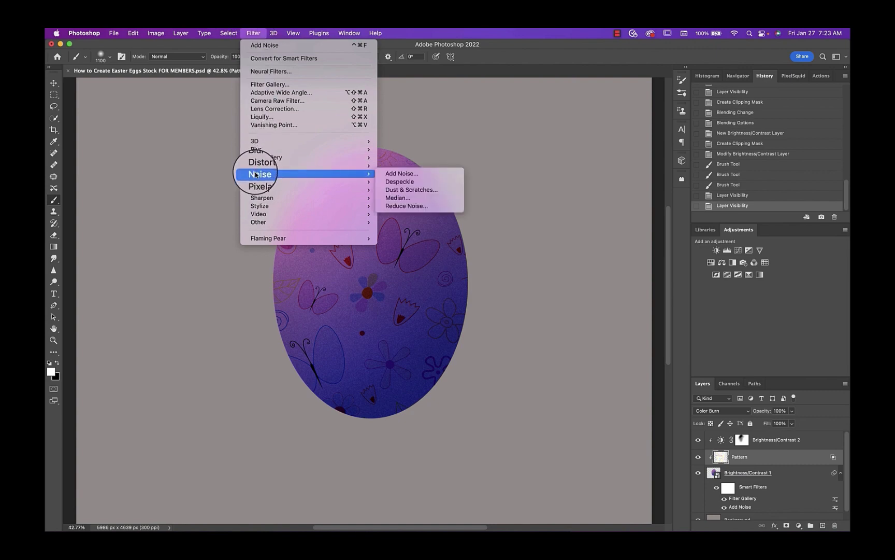
left_click(400, 172)
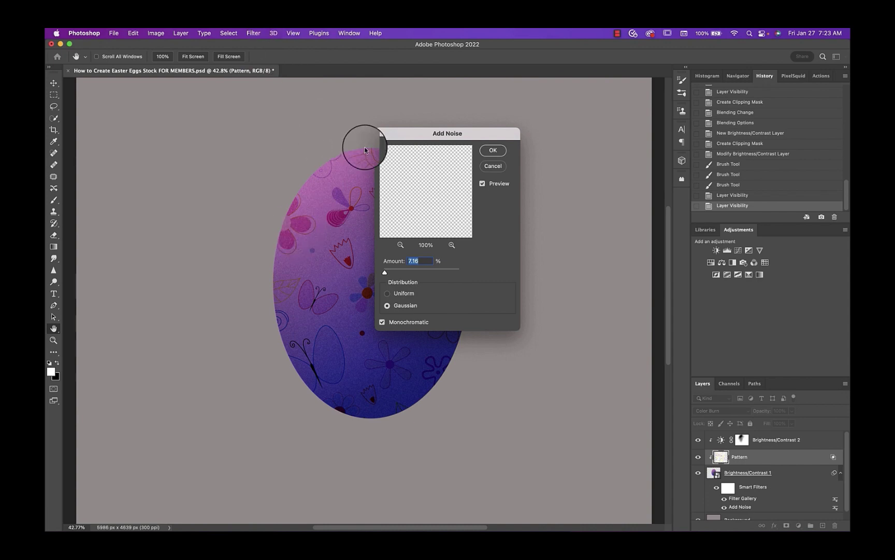
left_click(491, 151)
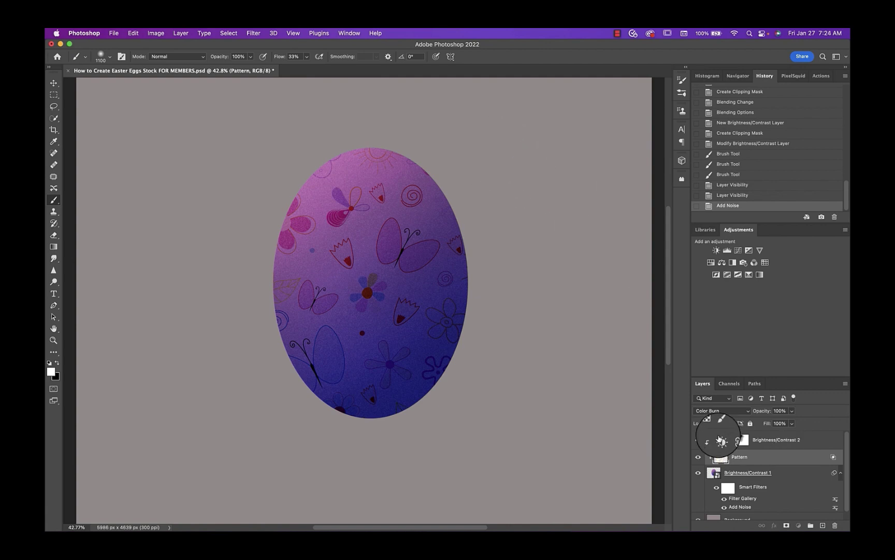
Step: Add a clipped Curves layer on top, lifting the midtones to brighten the egg
left_click(720, 438)
key("x")
left_click(738, 251)
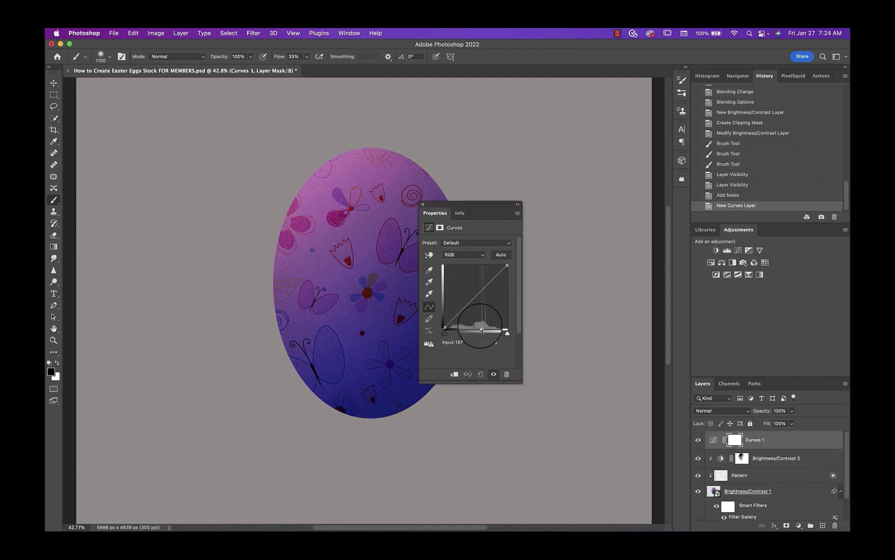
left_click(453, 374)
left_click_drag(471, 300, 472, 293)
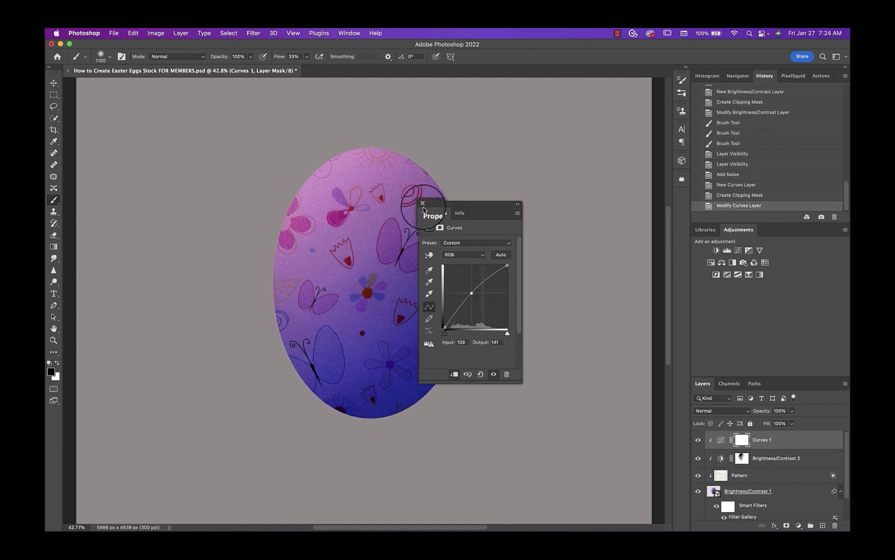
Step: Invert the Curves 1 mask and paint the highlight onto the egg's upper left at 46% brush opacity
left_click(740, 443)
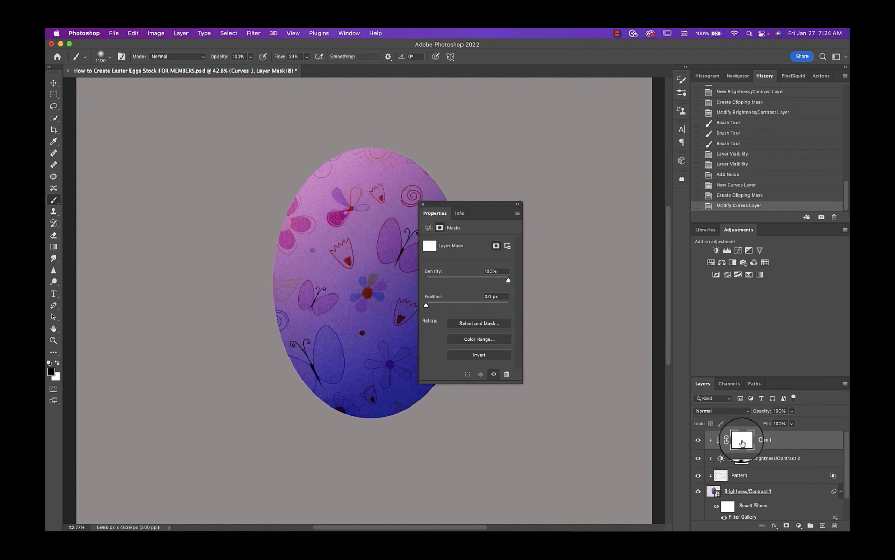
key("super+i")
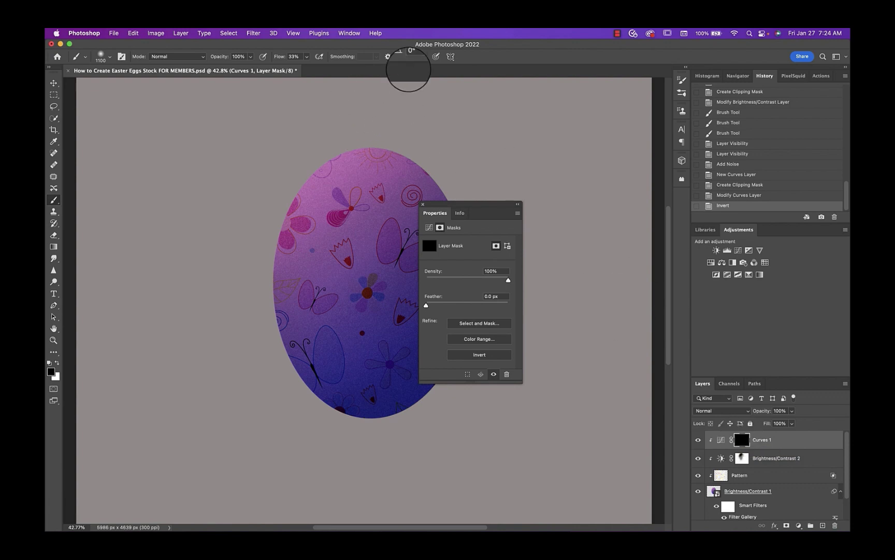
mouse_move(344, 161)
left_mouse_down()
mouse_move(321, 155)
mouse_move(311, 169)
mouse_move(354, 142)
mouse_move(288, 207)
mouse_move(363, 143)
left_mouse_up()
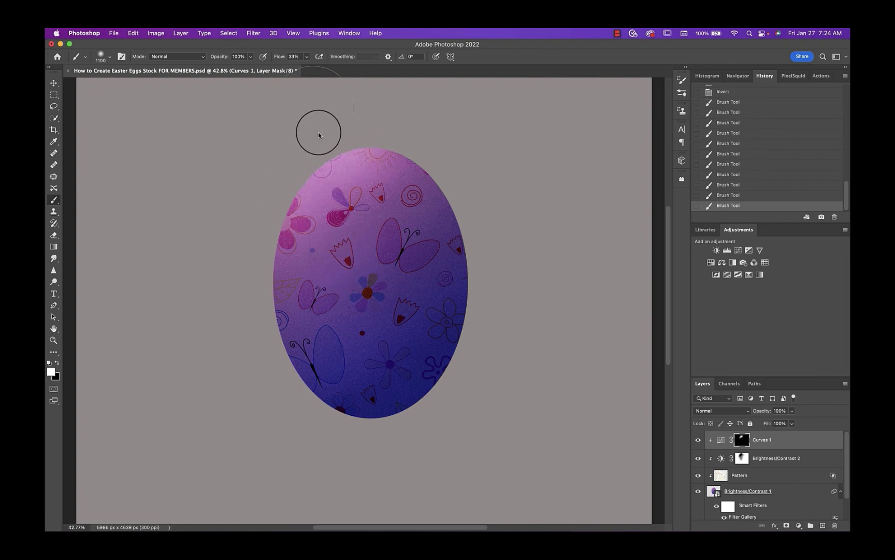
left_click(250, 57)
left_click_drag(239, 66, 231, 67)
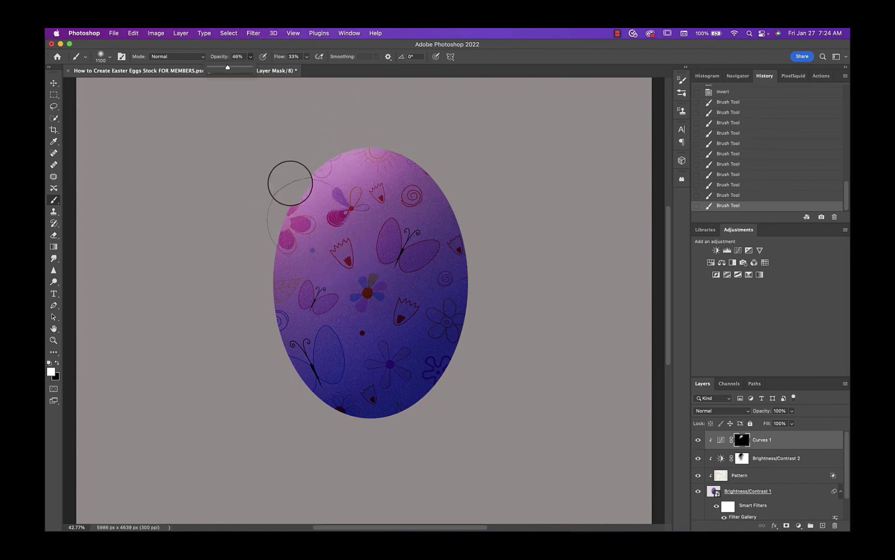
left_click(311, 246)
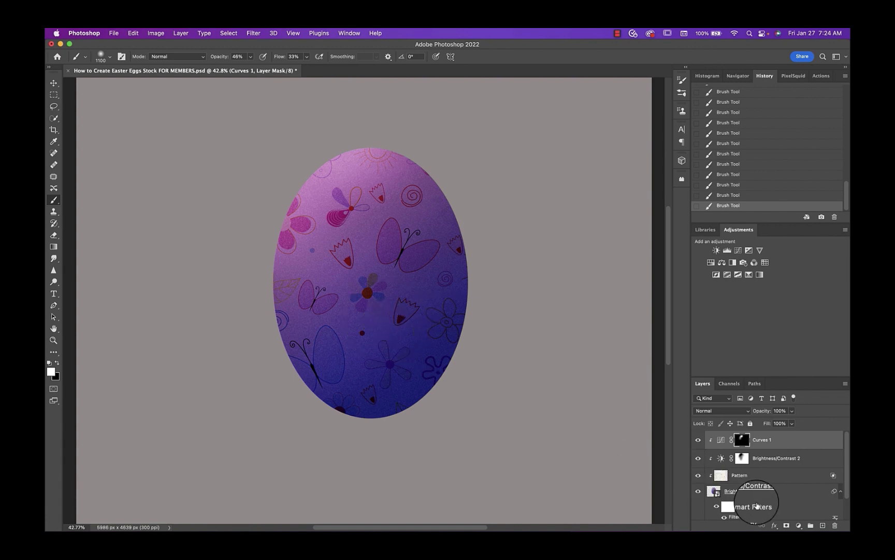
left_click(710, 491)
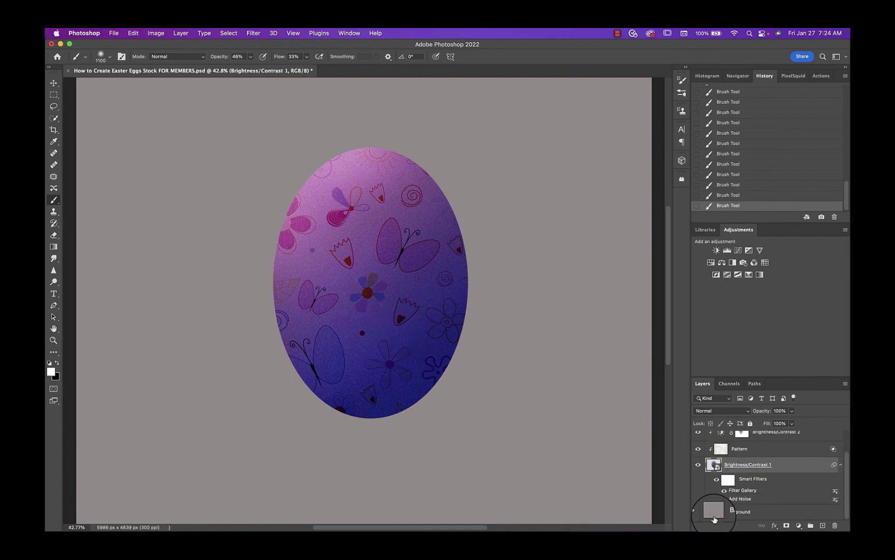
Step: Add a near-black Solid Color fill layer above the Background and invert its mask to hide it
left_click(711, 512)
left_click(799, 526)
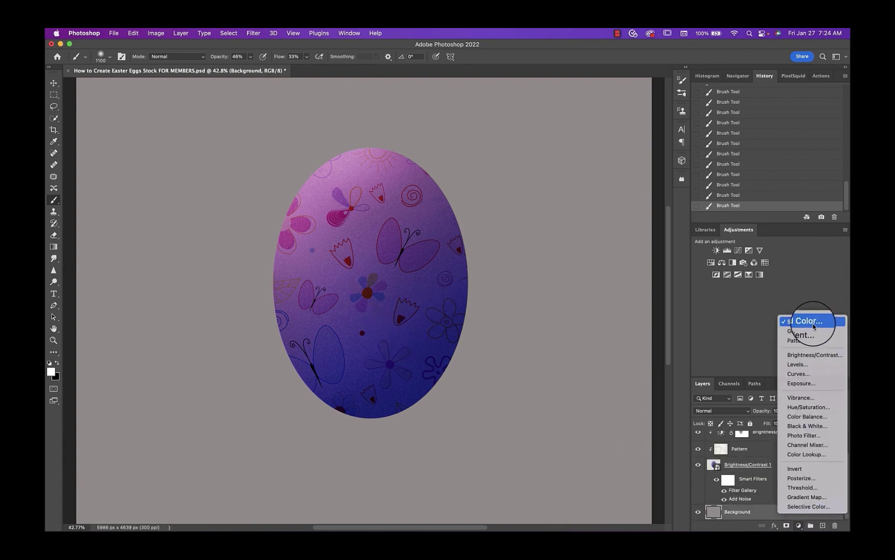
left_click(795, 319)
left_click(579, 326)
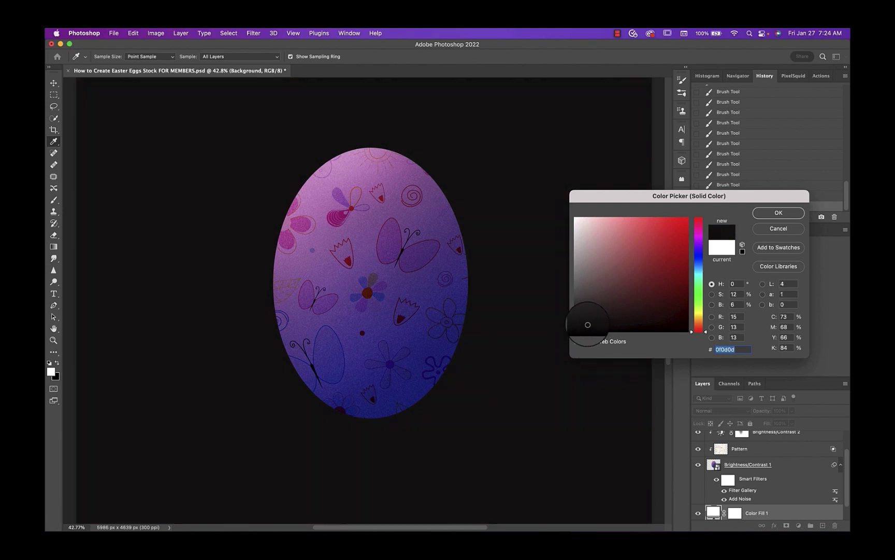
left_click(776, 213)
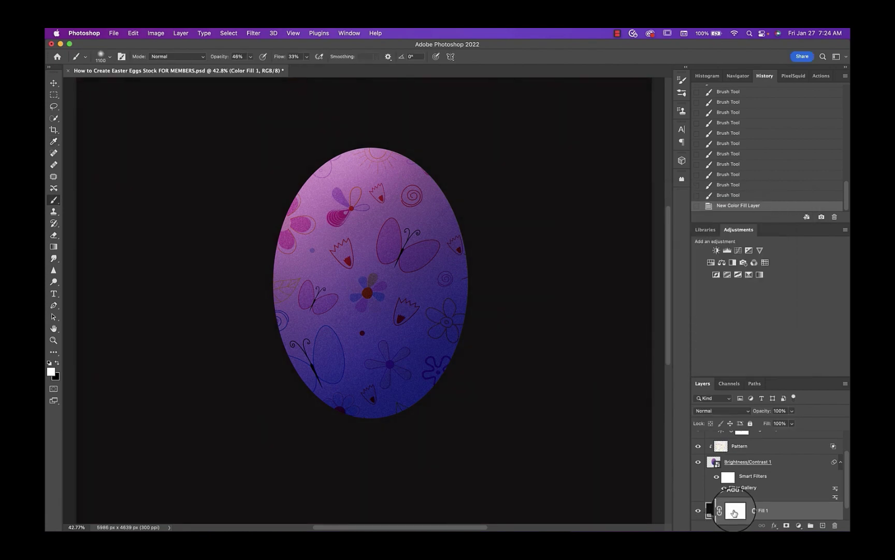
key("super+i")
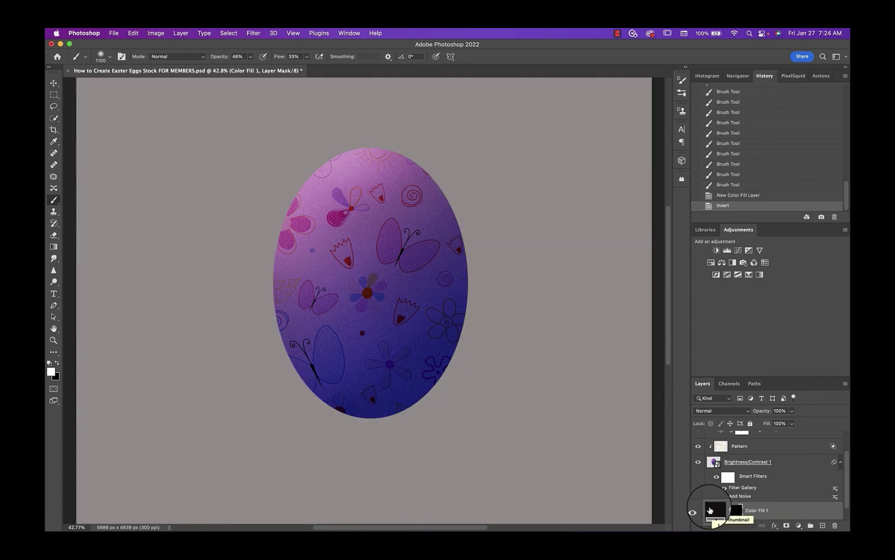
Step: Change the fill colour to the egg's sampled blue, darkened to near-black navy #03041d
double_click(712, 510)
left_click(385, 403)
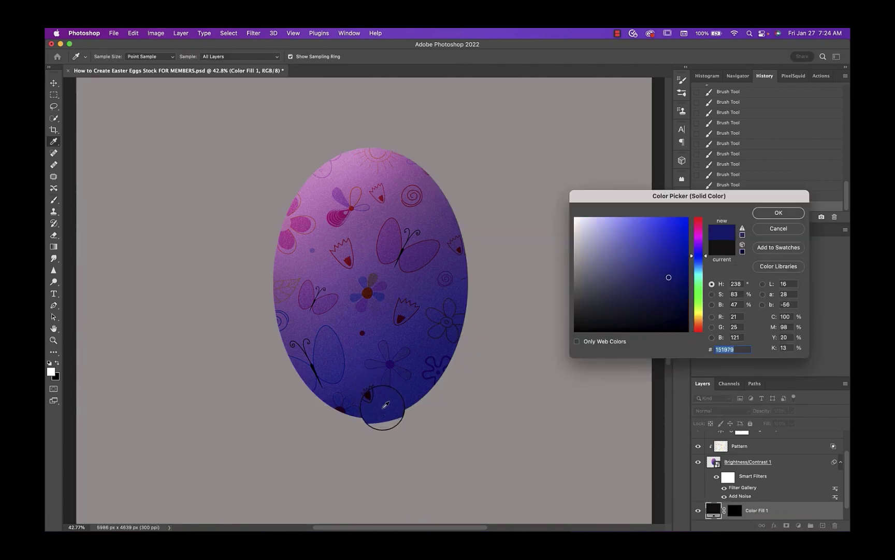
left_click(792, 217)
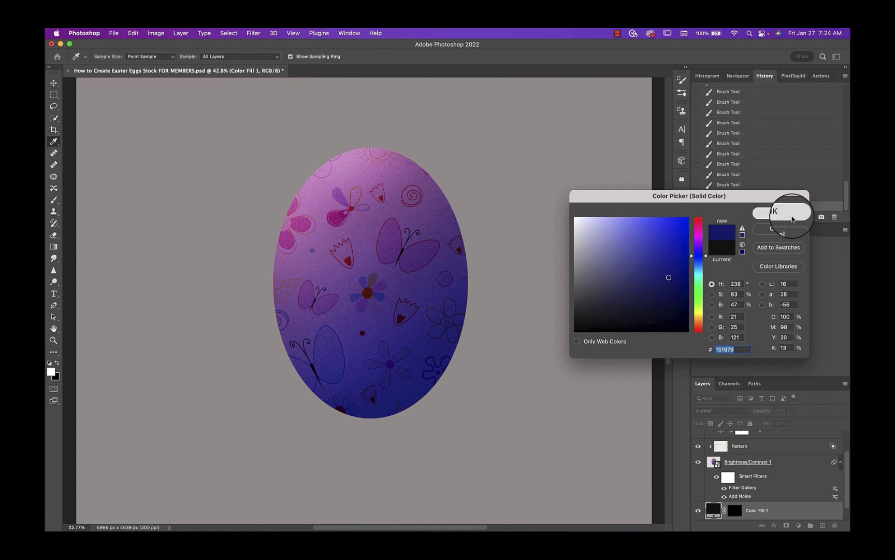
double_click(713, 512)
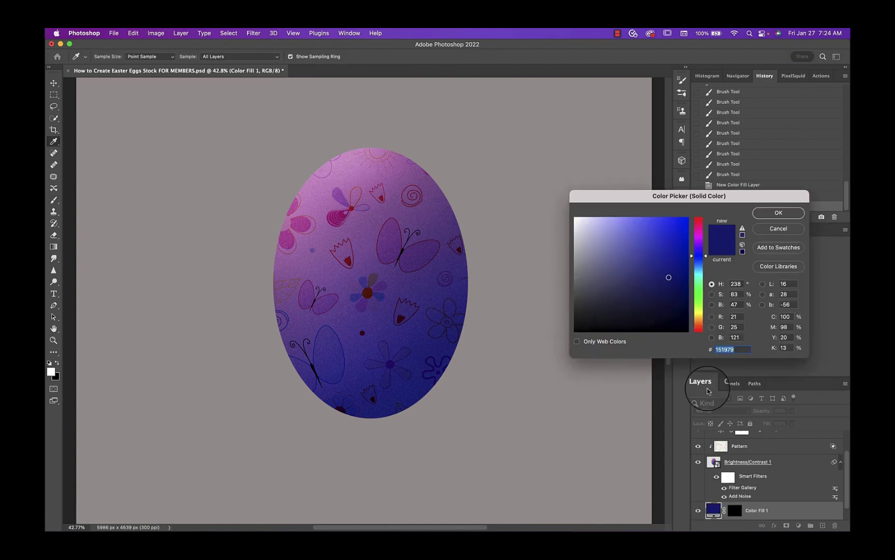
left_click_drag(672, 278, 678, 317)
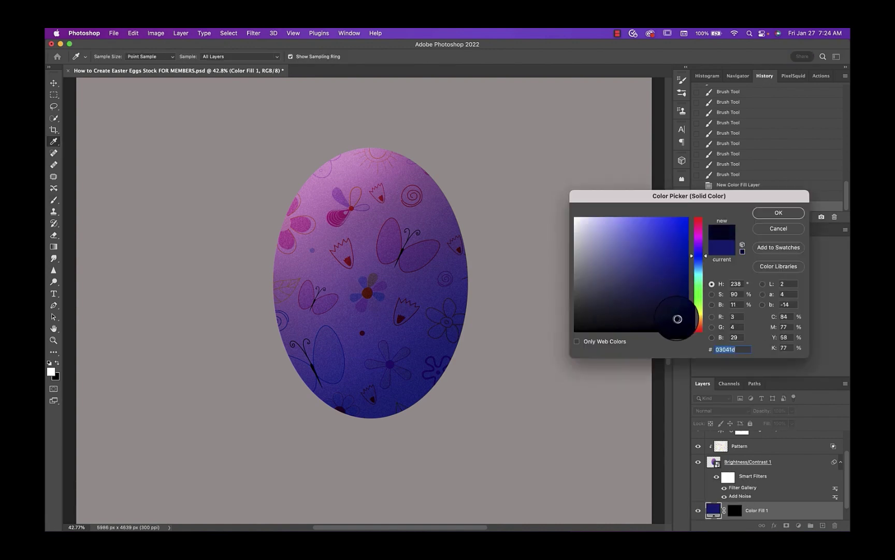
left_click(778, 213)
left_click(735, 510)
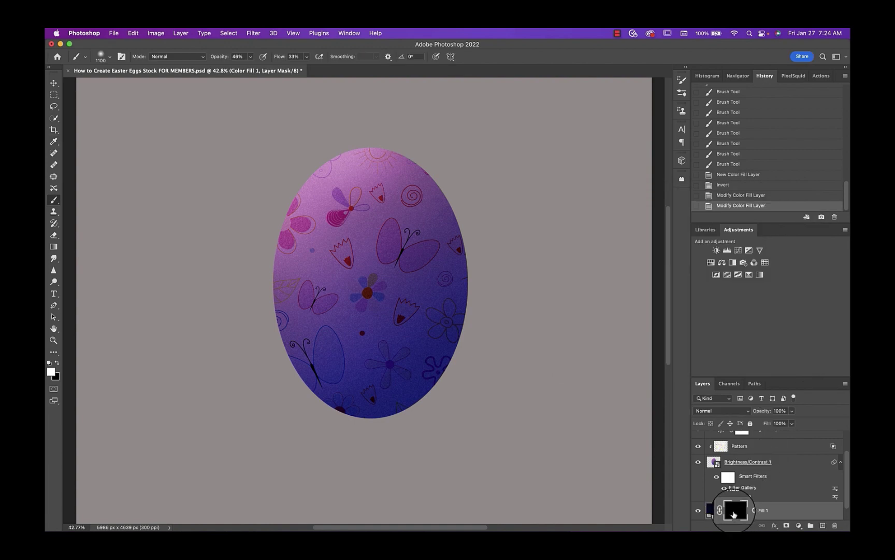
Step: Paint a dark dab on the fill mask with a 1600 brush at 100% opacity and flow
left_click_drag(251, 57, 269, 65)
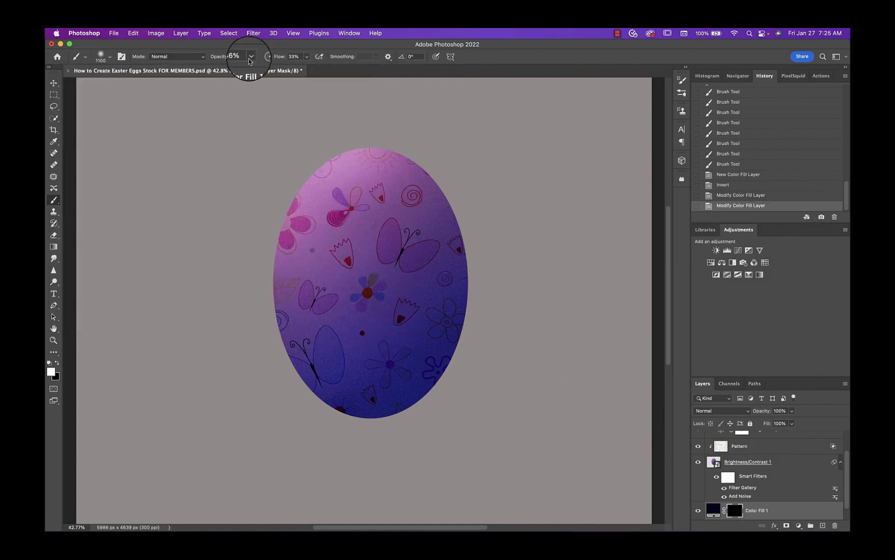
key("bracketright")
key("bracketright")
key("bracketright")
key("bracketright")
key("bracketright")
left_click(196, 291)
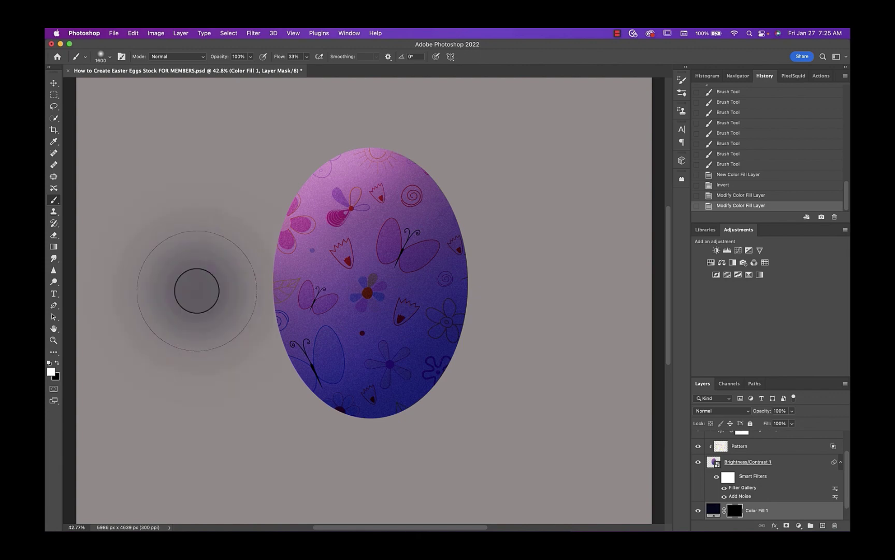
left_click(196, 290)
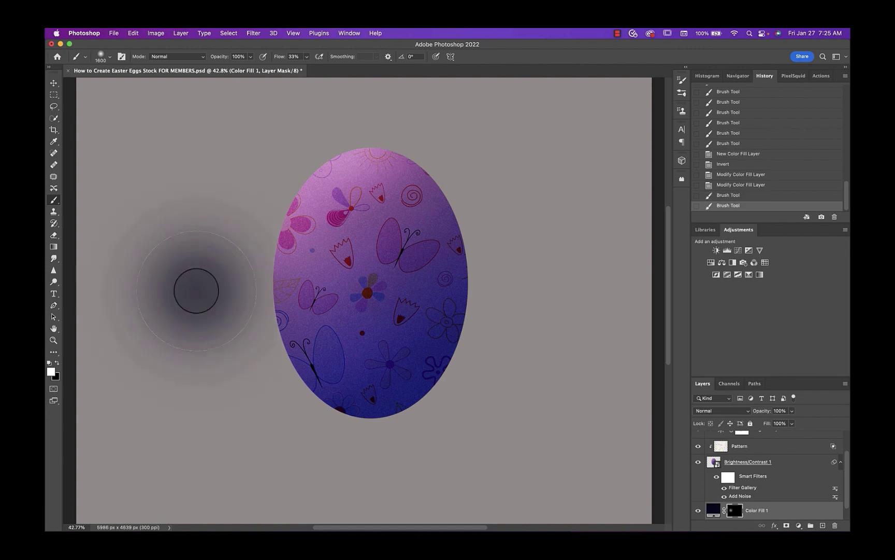
left_click(306, 57)
left_click_drag(309, 67, 432, 75)
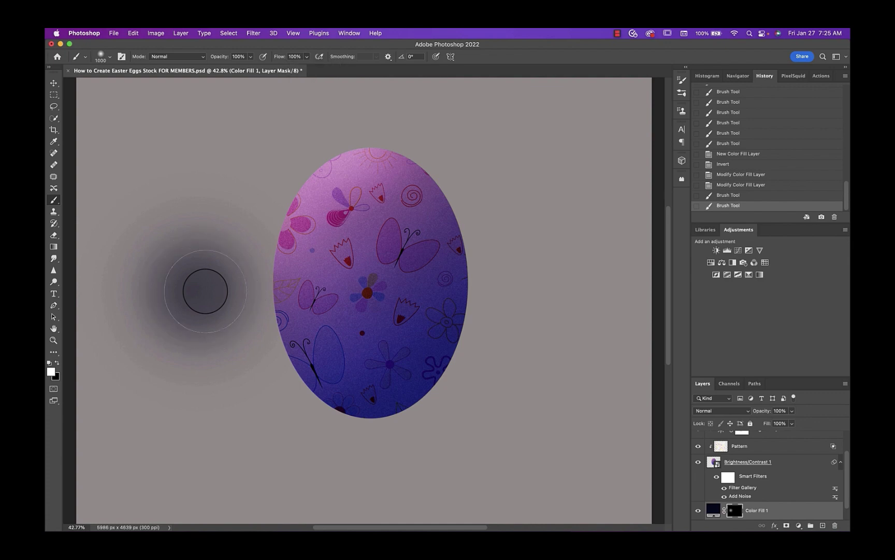
left_click(194, 292)
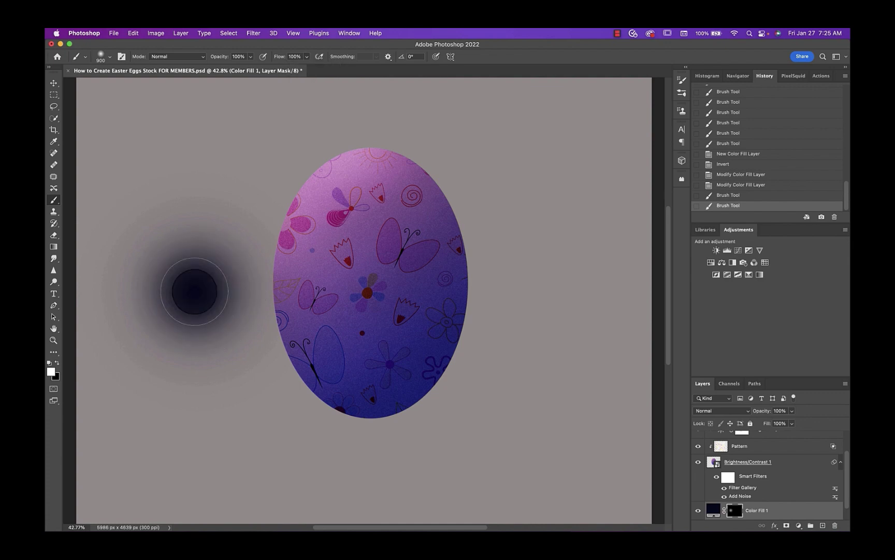
Step: Move the dark dab down below the egg and zoom out to view the whole canvas
key("super+t")
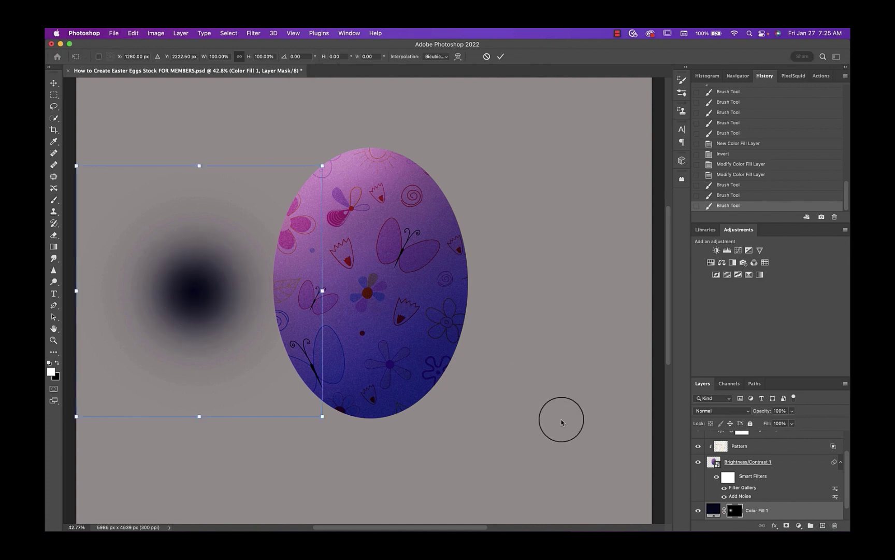
left_click_drag(203, 280, 361, 388)
right_click(373, 386)
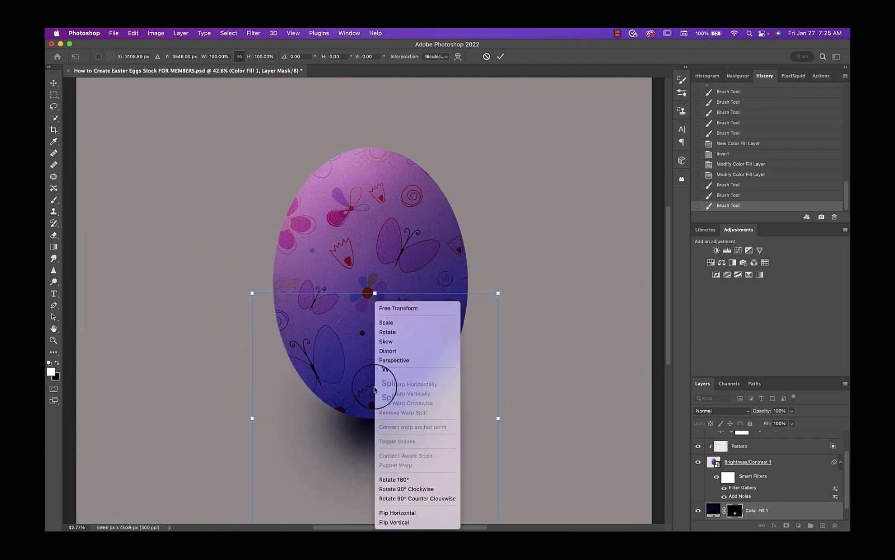
key("Escape")
key("super+minus")
Step: Distort the dab into a flattened oval shadow, then widen it and centre it beneath the egg
right_click(375, 376)
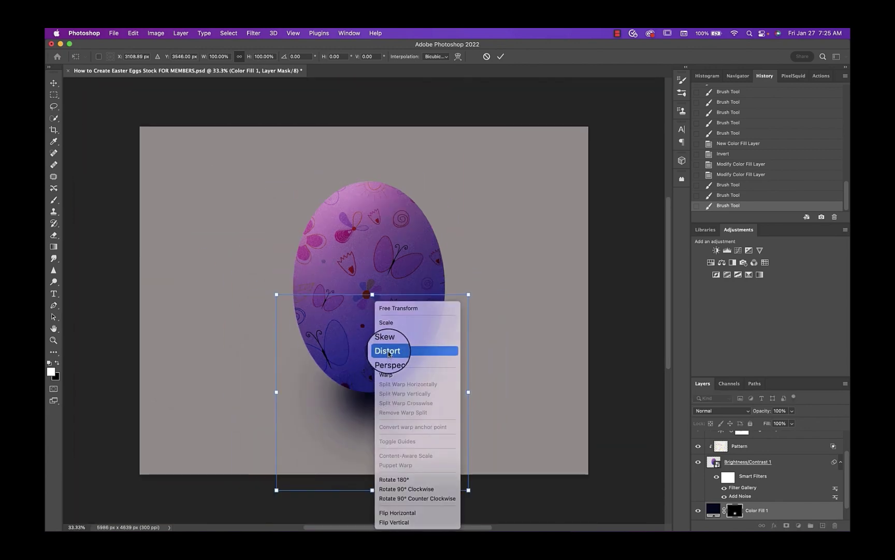
left_click(388, 352)
left_click_drag(371, 294, 370, 367)
left_click(500, 56)
key("super+t")
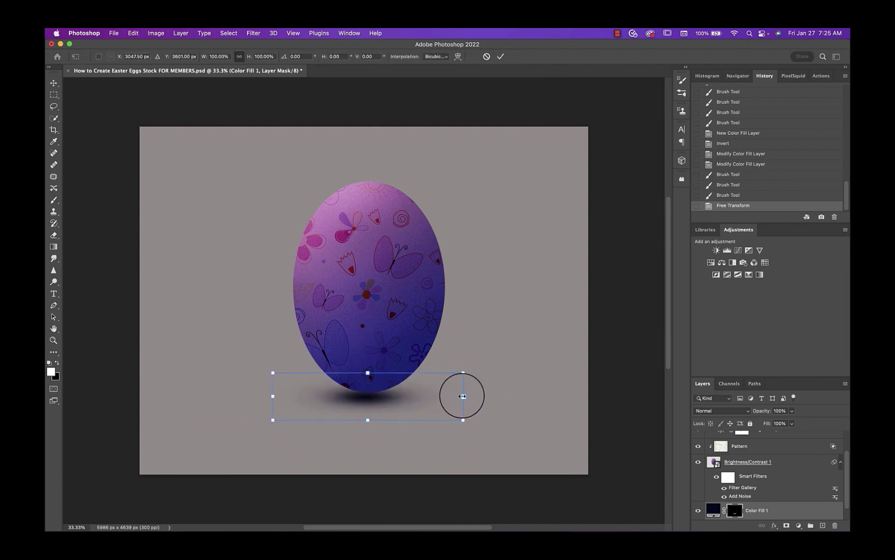
left_click_drag(461, 396, 509, 392)
left_click_drag(409, 386, 372, 392)
Step: Commit the shadow transform and apply a Motion Blur to the shadow
left_click(500, 56)
left_click(253, 33)
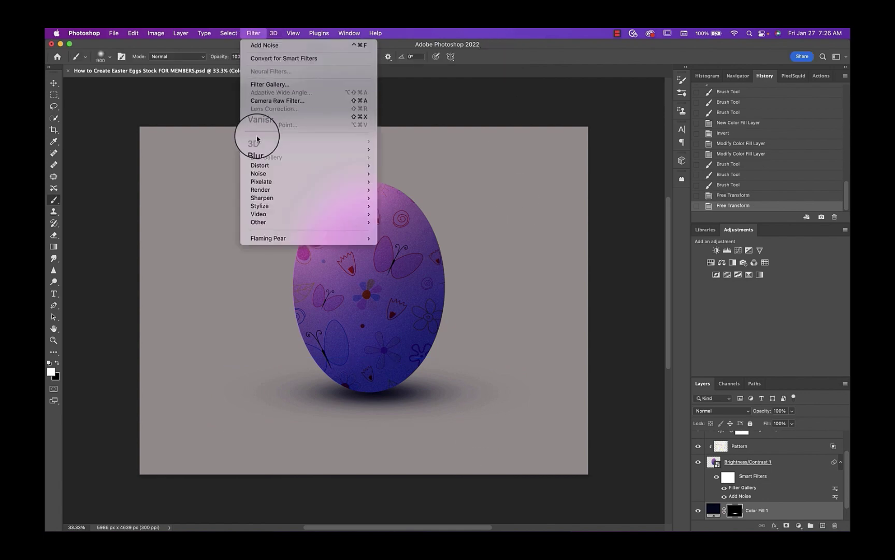
mouse_move(254, 150)
mouse_move(329, 149)
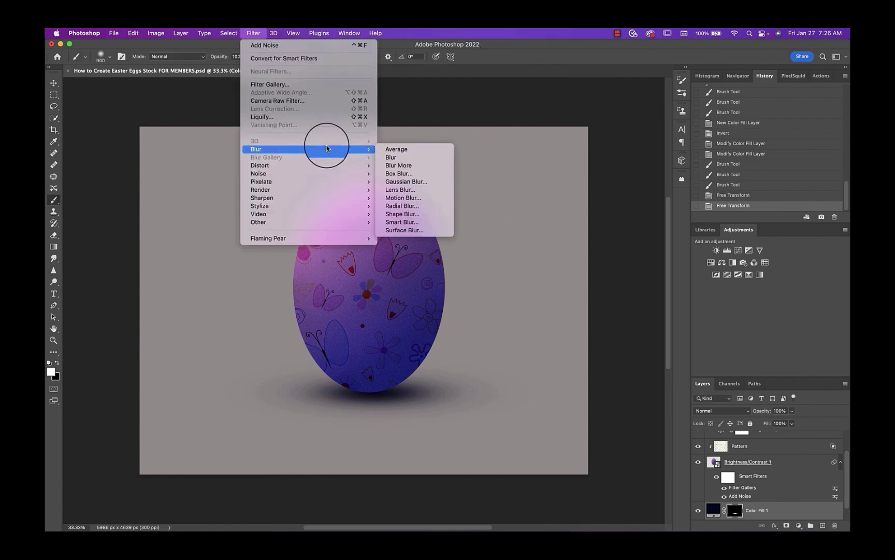
left_click(422, 197)
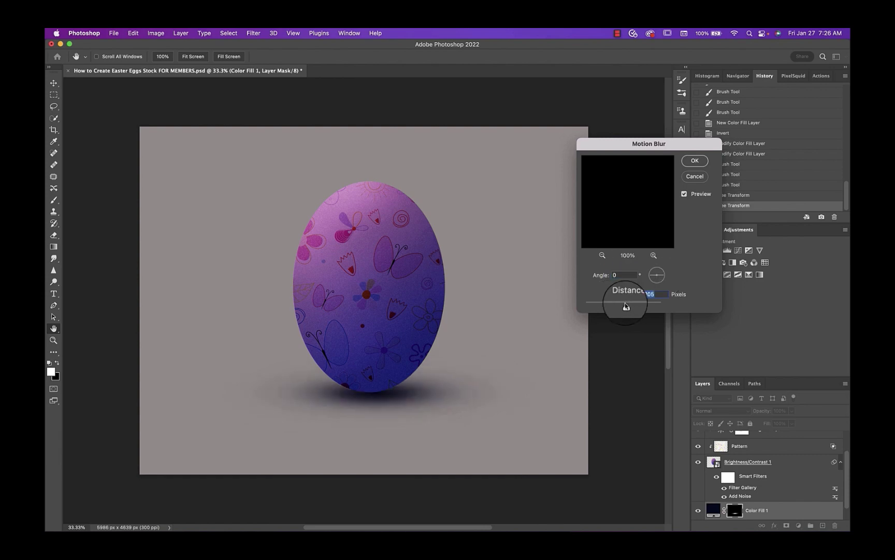
key("Return")
Step: Replace the Color Fill 1 mask with a fresh, inverted black mask
right_click(736, 513)
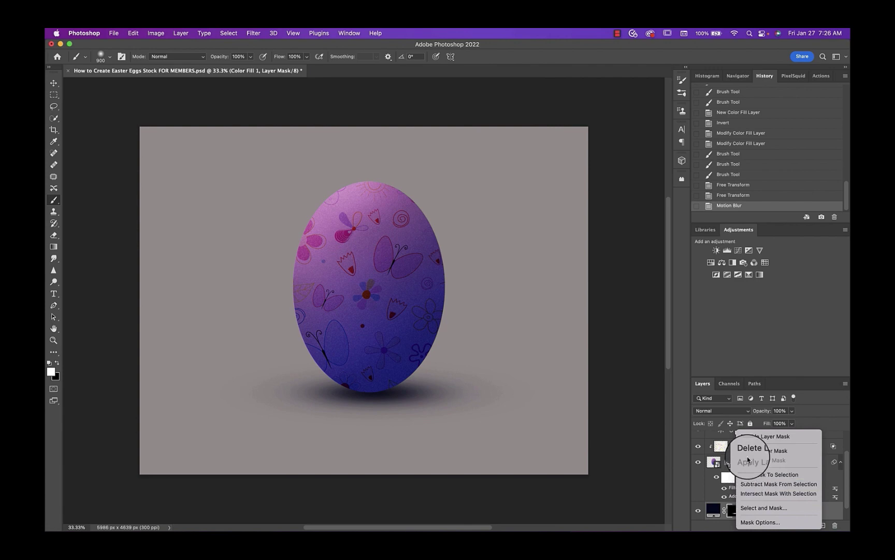
left_click(761, 449)
left_click(786, 527)
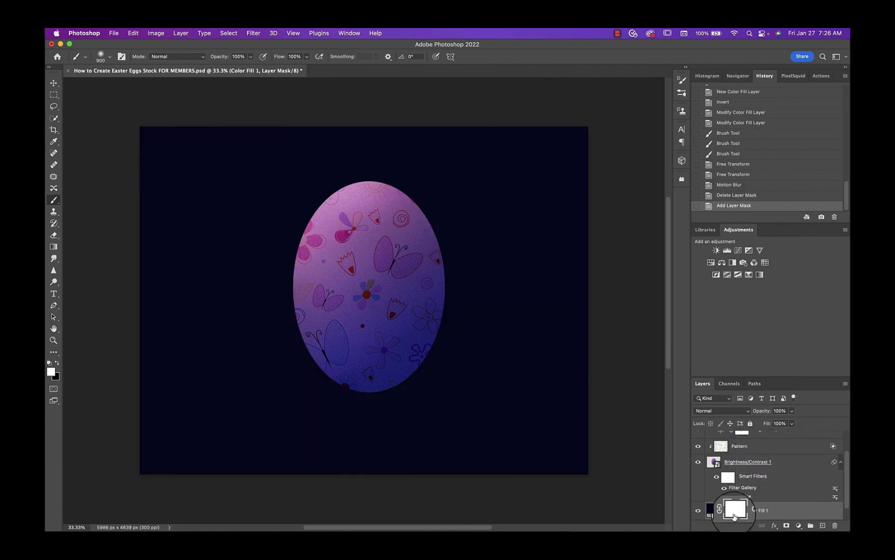
key("super+i")
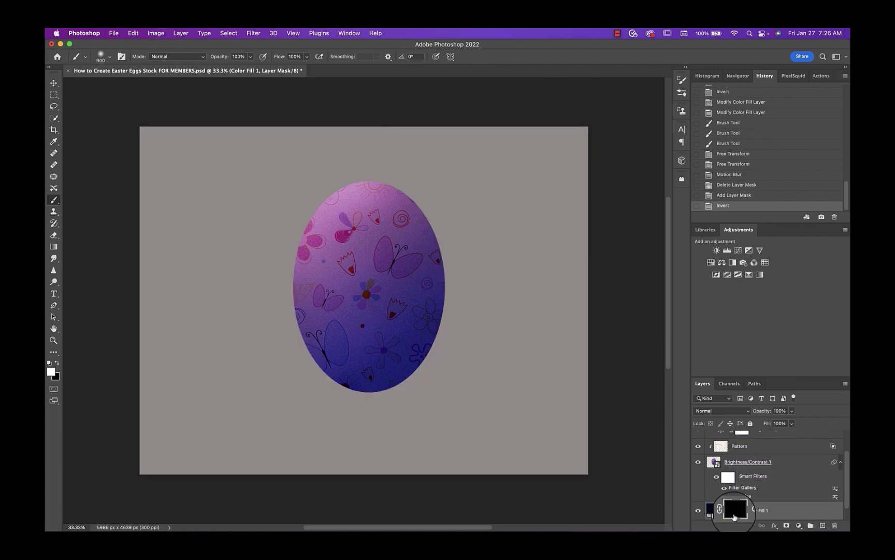
Step: Set the brush tip angle to -85° and paint a soft flattened shadow under the egg's base
left_click(110, 58)
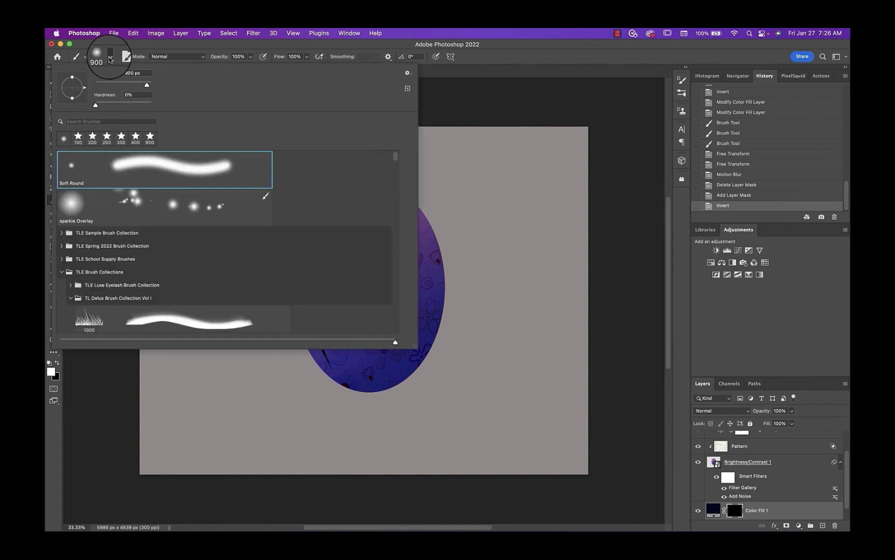
mouse_move(73, 99)
left_mouse_down()
mouse_move(87, 98)
mouse_move(77, 101)
left_mouse_up()
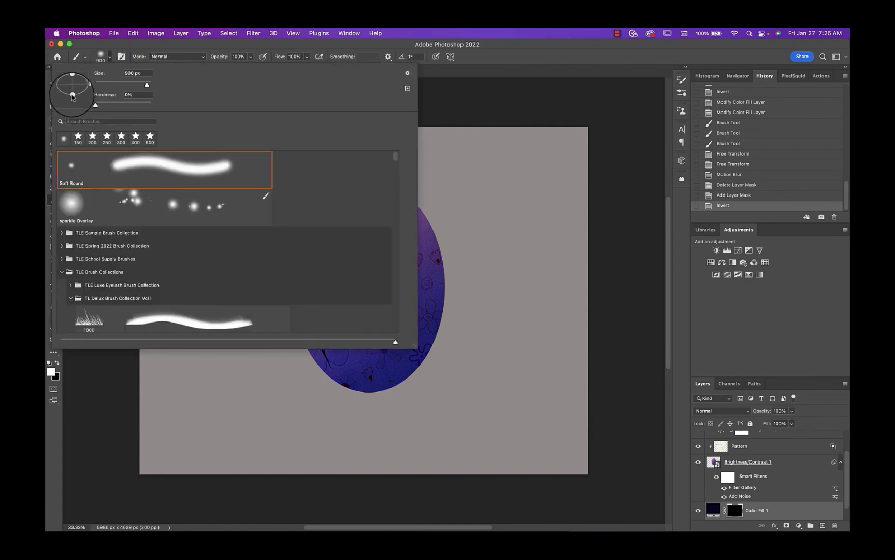
left_click(105, 56)
left_click_drag(371, 393, 369, 387)
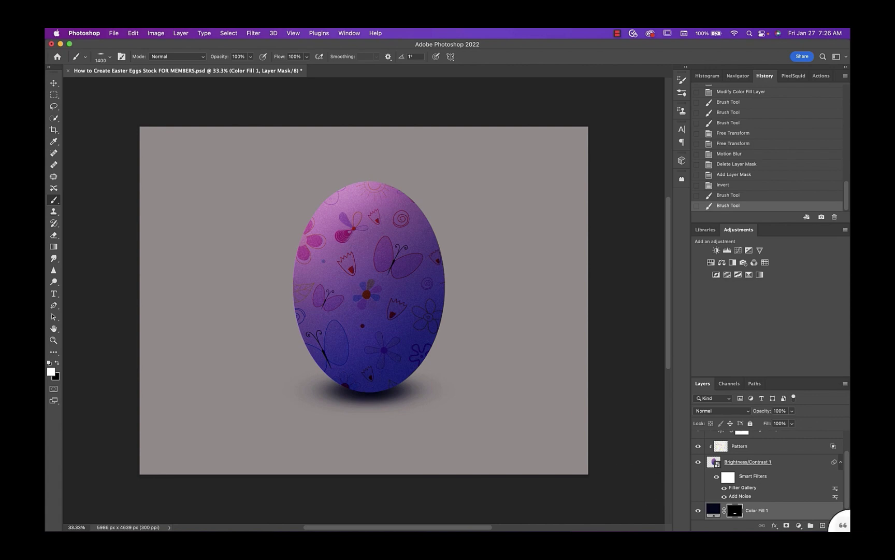